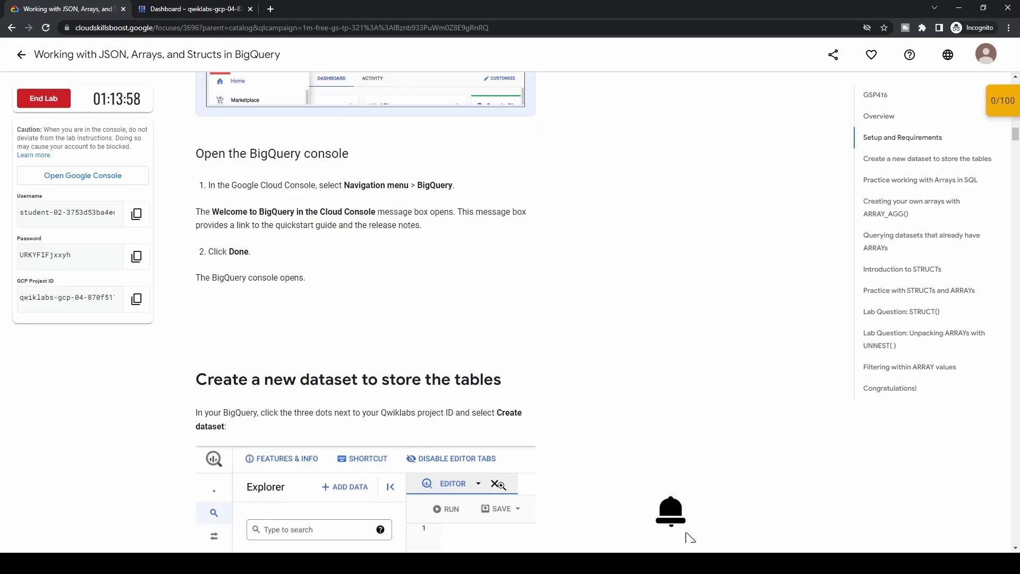
# Search the Google Cloud console for BigQuery, using the name copied from the lab instructions, and open it in a new browser tab
pyautogui.doubleClick(434, 184)
pyautogui.hotkey('ctrl', 'c')
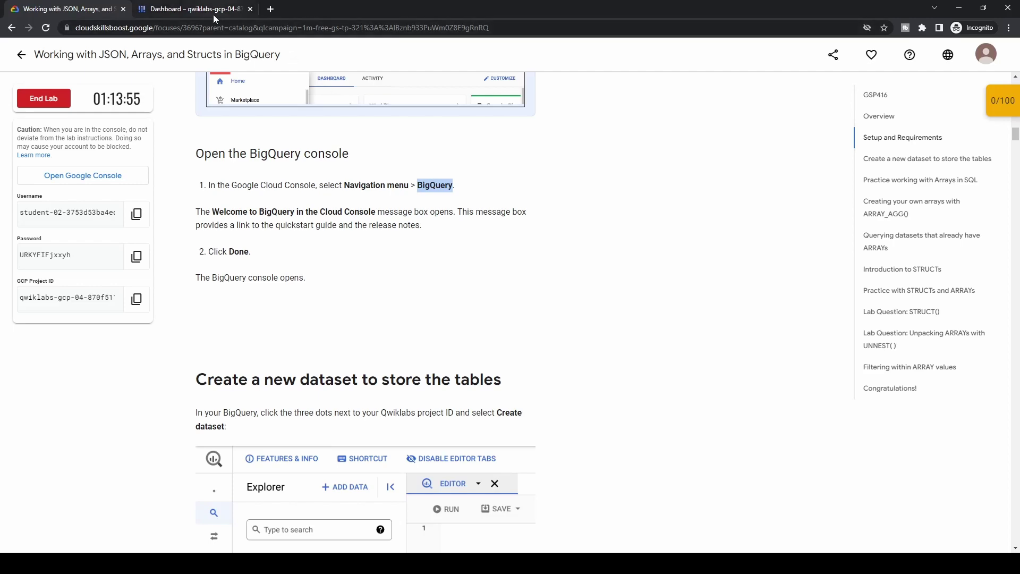
pyautogui.click(212, 11)
pyautogui.click(598, 50)
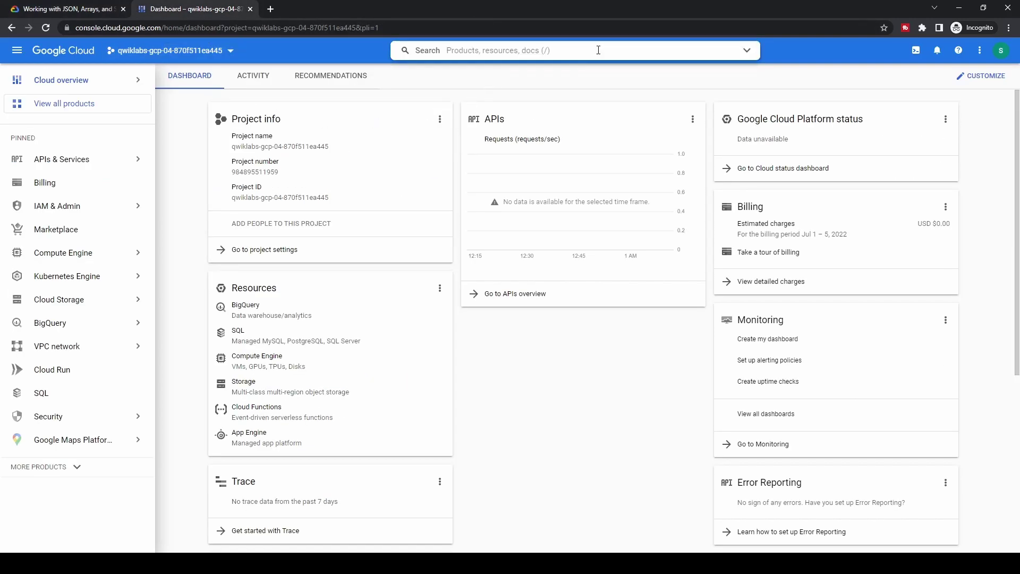
pyautogui.hotkey('ctrl', 'v')
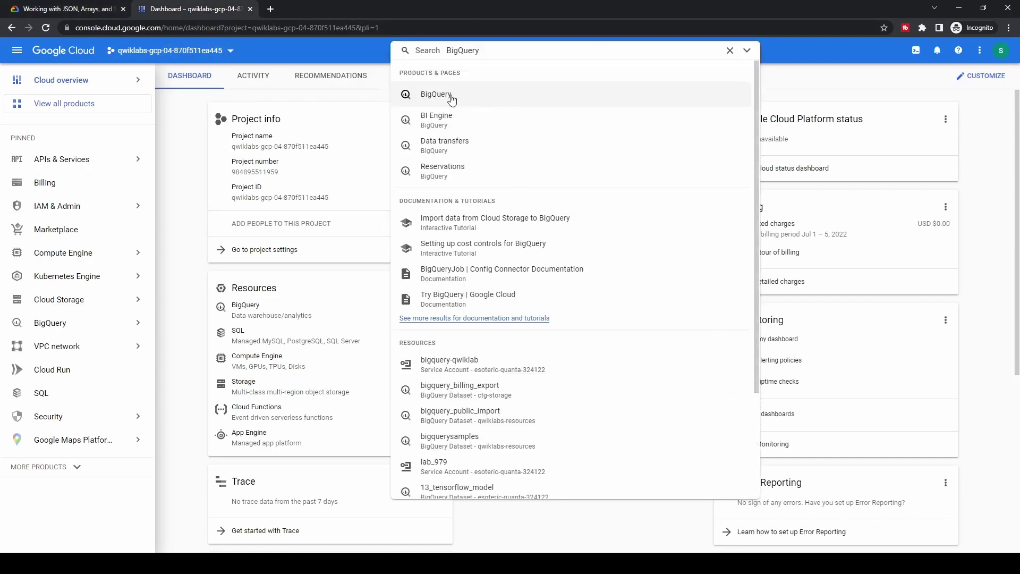
pyautogui.middleClick(485, 105)
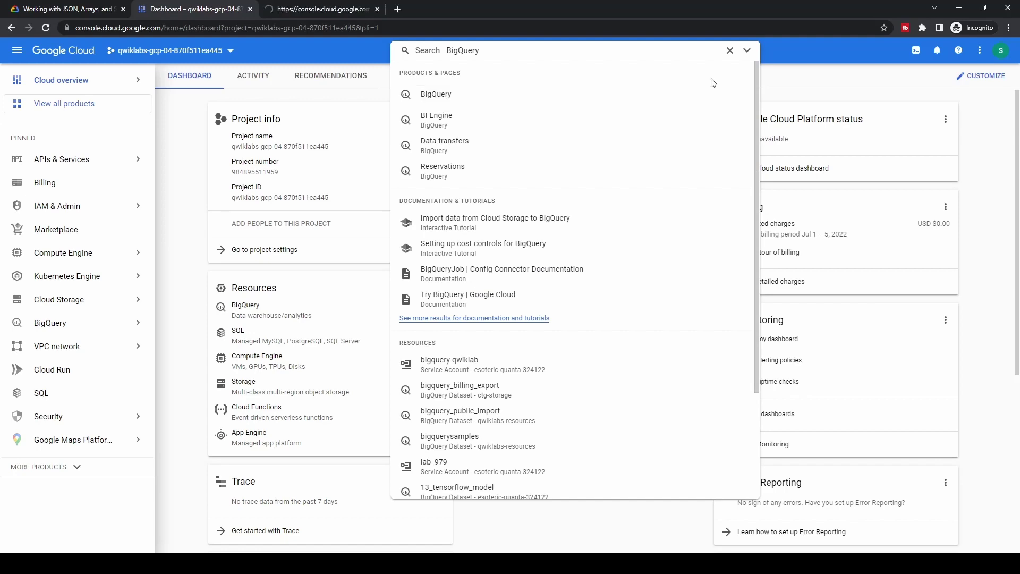
# Clear the console search and reorder the browser tabs so the lab instructions sit directly before the BigQuery tab
pyautogui.click(730, 50)
pyautogui.click(299, 11)
pyautogui.moveTo(91, 7); pyautogui.dragTo(149, 8)
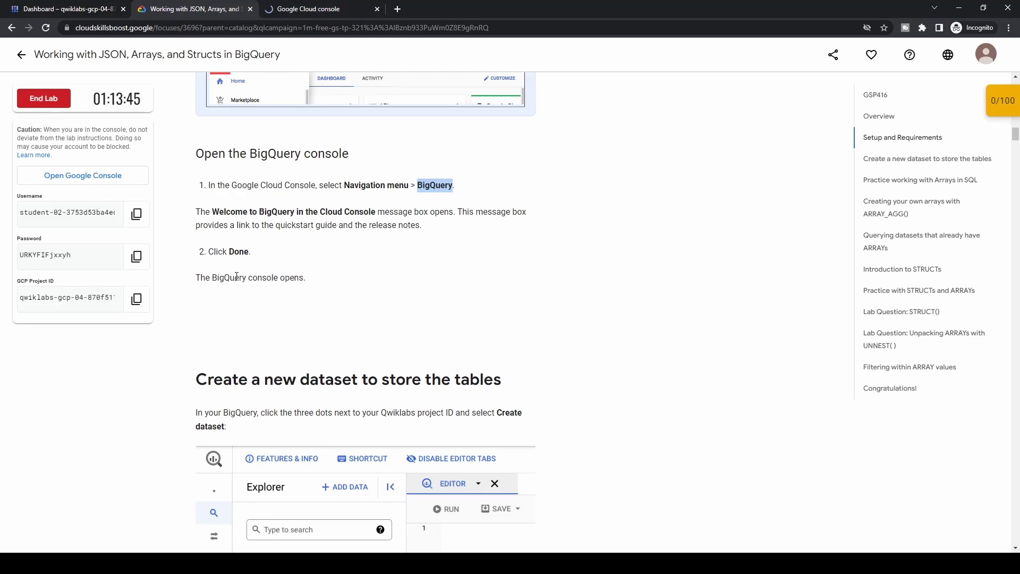
# Copy the dataset name fruit_store from the lab's section on creating a new dataset
pyautogui.scroll(-4, 420, 292)
pyautogui.scroll(-1, 417, 340)
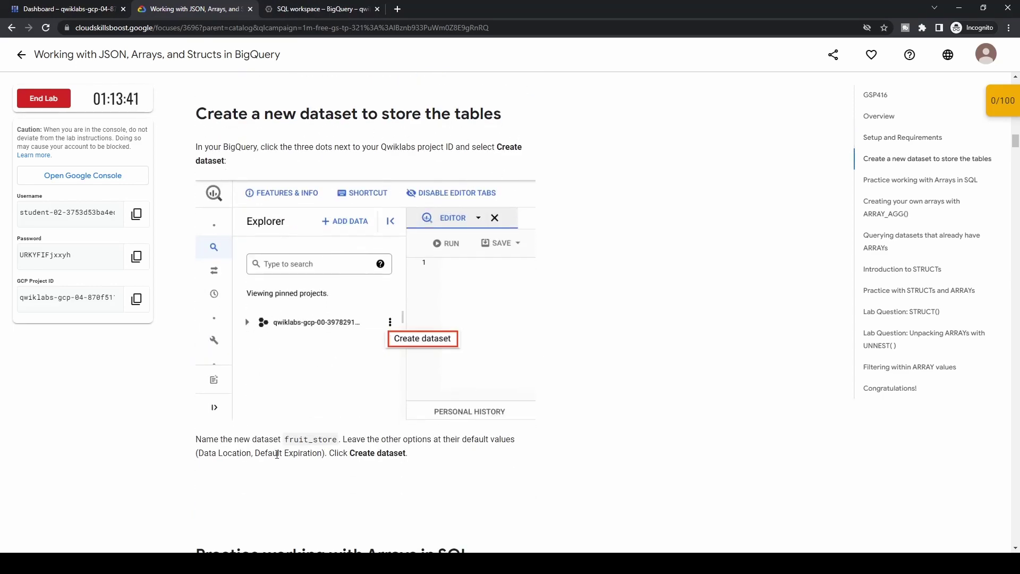
pyautogui.doubleClick(316, 440)
pyautogui.hotkey('ctrl', 'c')
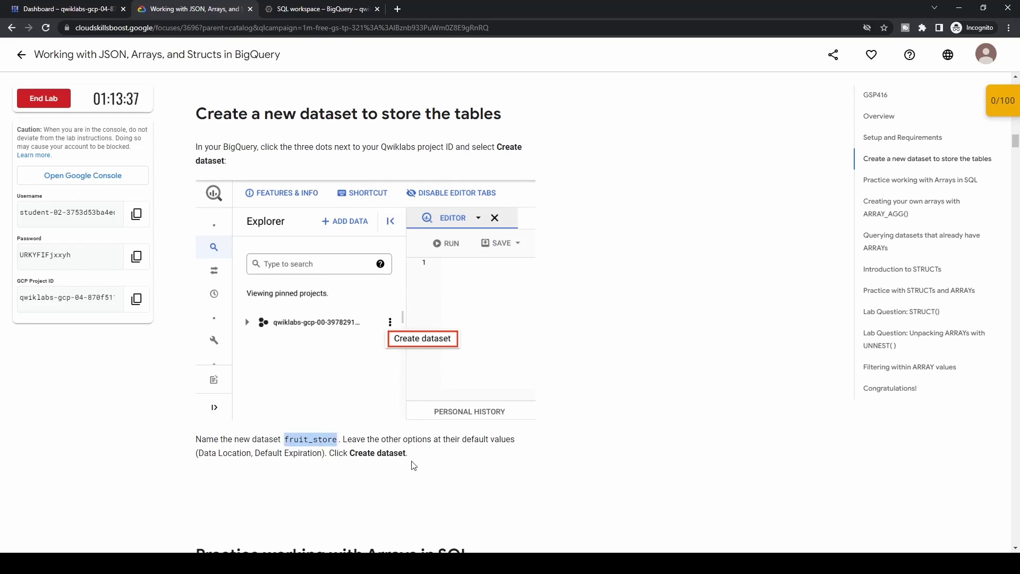
pyautogui.scroll(-3, 414, 465)
# Switch to the BigQuery SQL workspace and dismiss the welcome message and the saved-queries notice
pyautogui.click(330, 9)
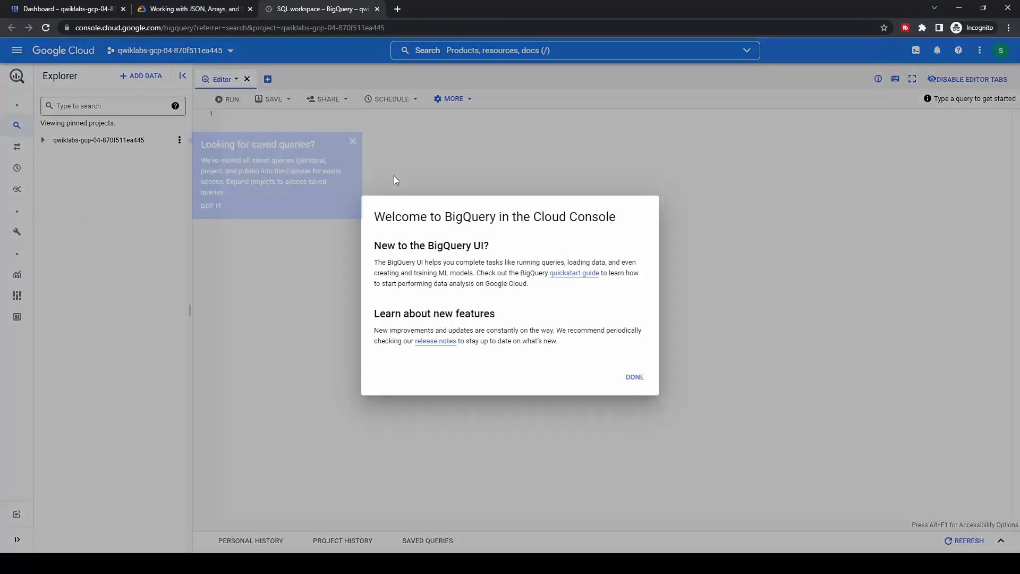
pyautogui.click(639, 378)
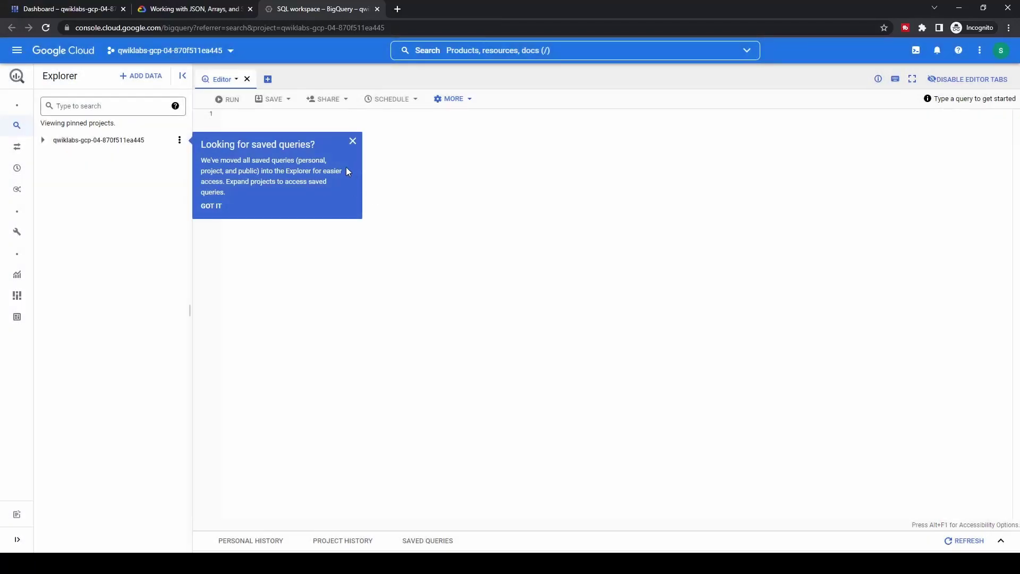
pyautogui.click(211, 206)
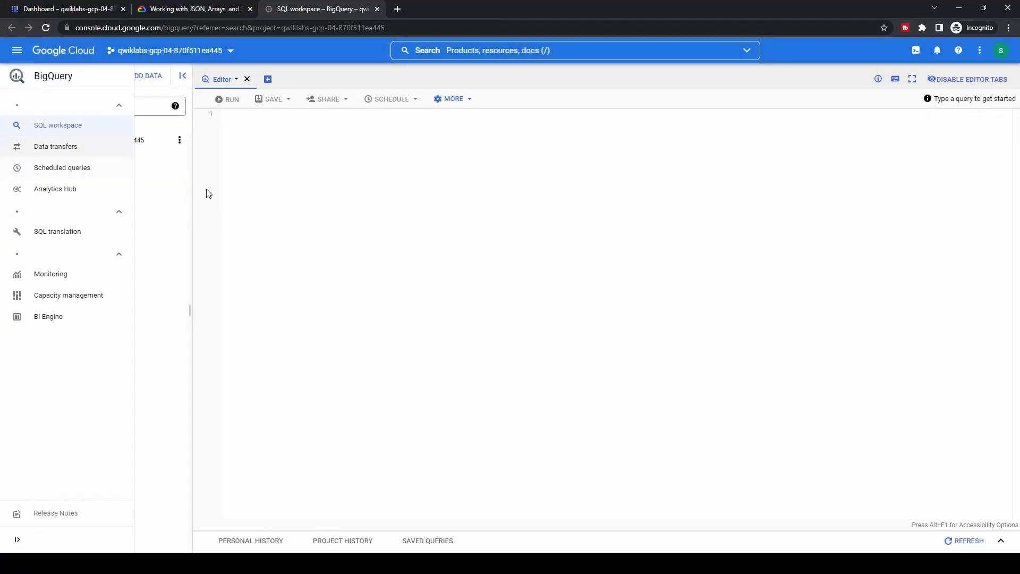
# Create a dataset with the ID fruit_store in the lab project, keeping the default options, and expand it in the Explorer
pyautogui.click(180, 142)
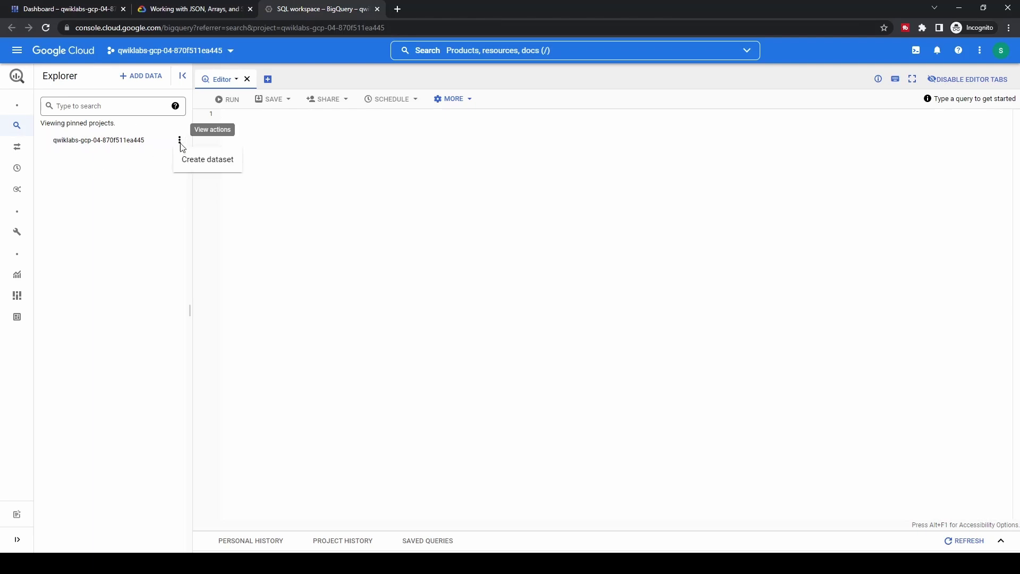
pyautogui.click(228, 165)
pyautogui.click(760, 118)
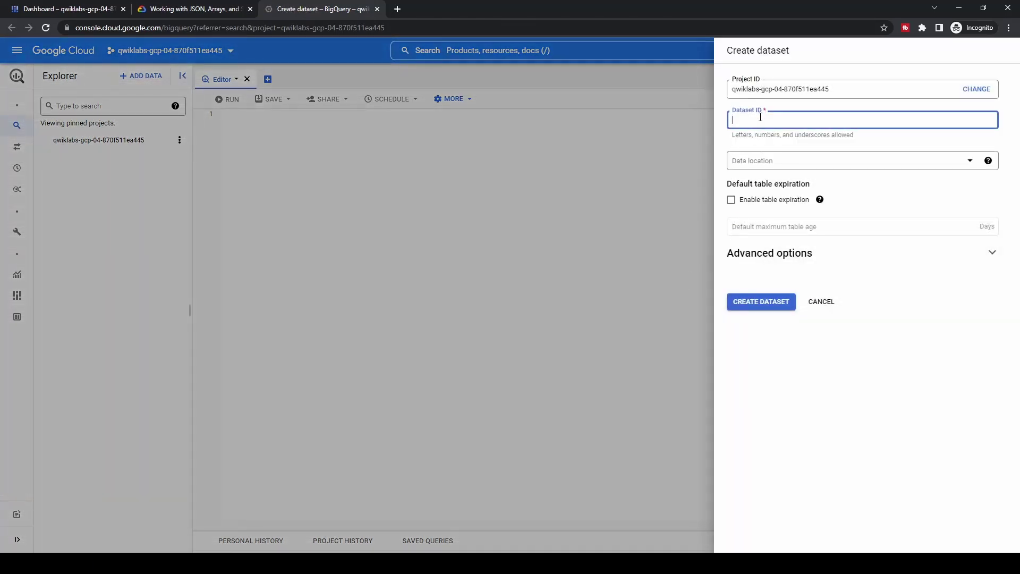
pyautogui.hotkey('ctrl', 'v')
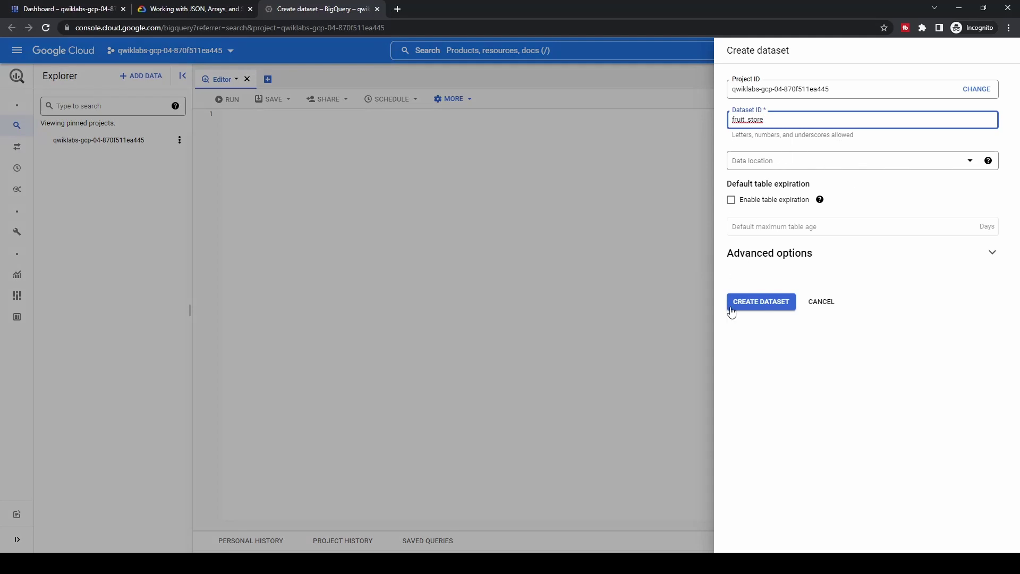
pyautogui.click(775, 308)
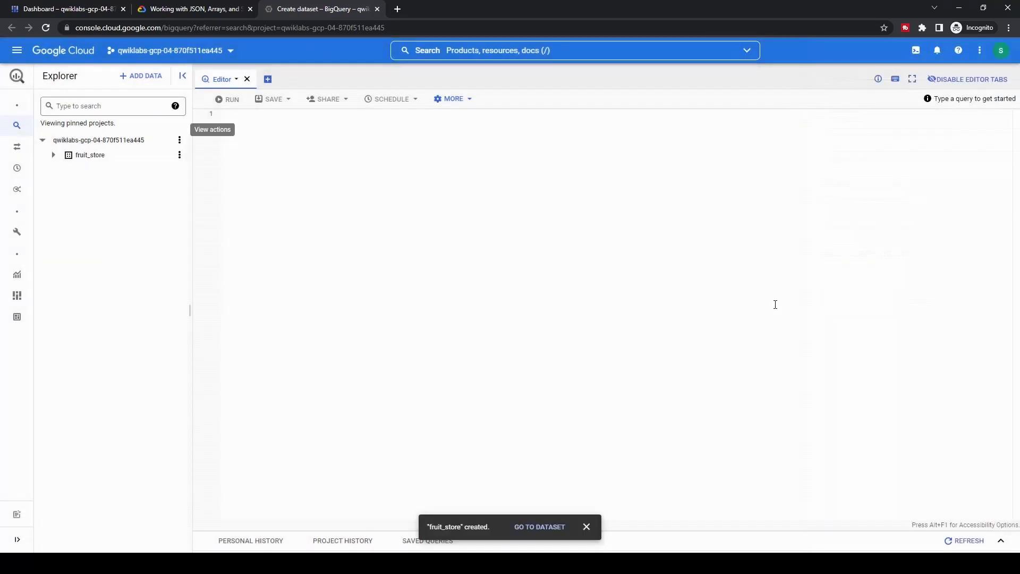
pyautogui.click(54, 155)
# Return to the lab instructions and submit "All of the above" for the question about storing all data in one giant table
pyautogui.click(201, 7)
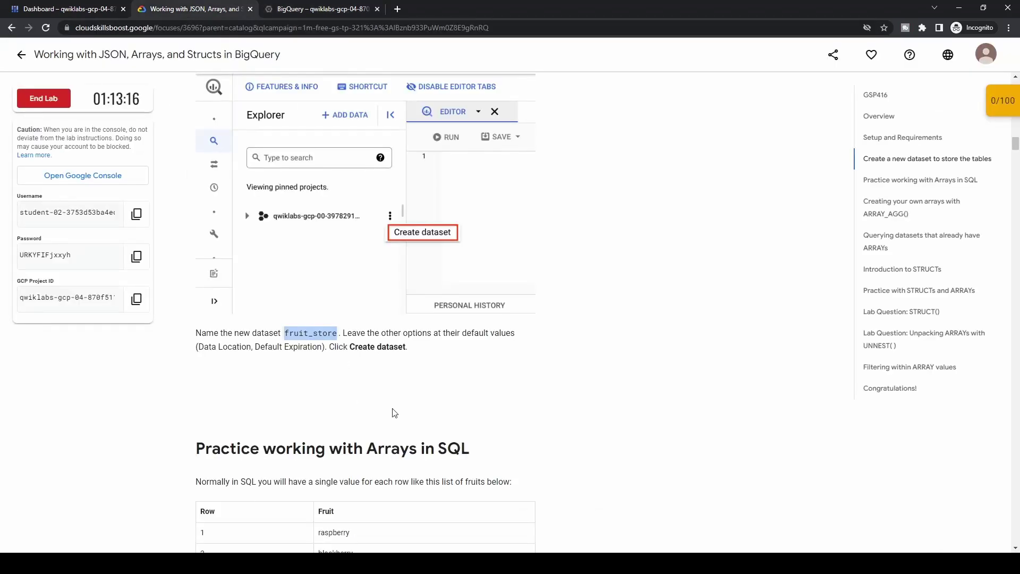
pyautogui.scroll(-7, 394, 413)
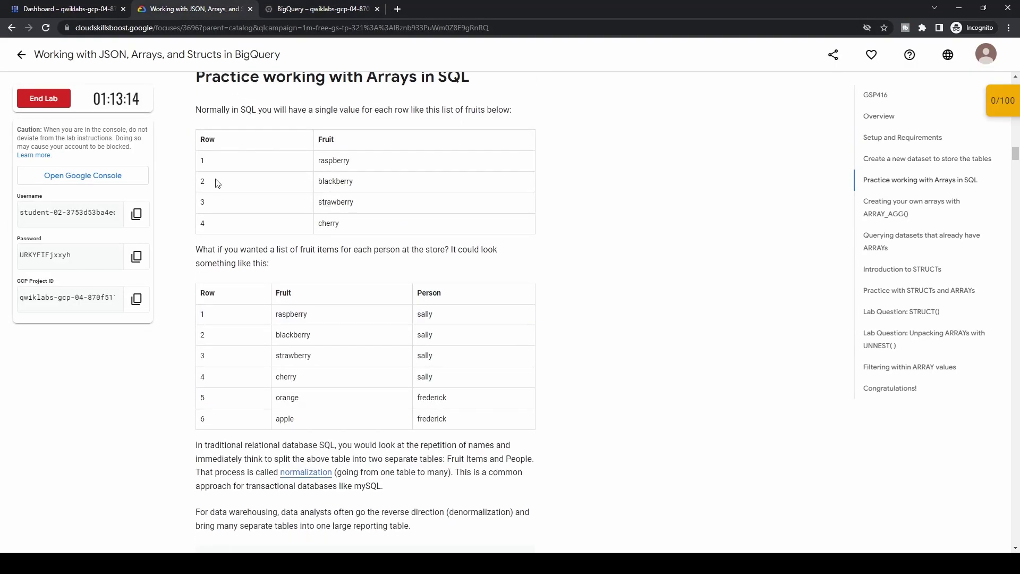
pyautogui.scroll(-1, 459, 403)
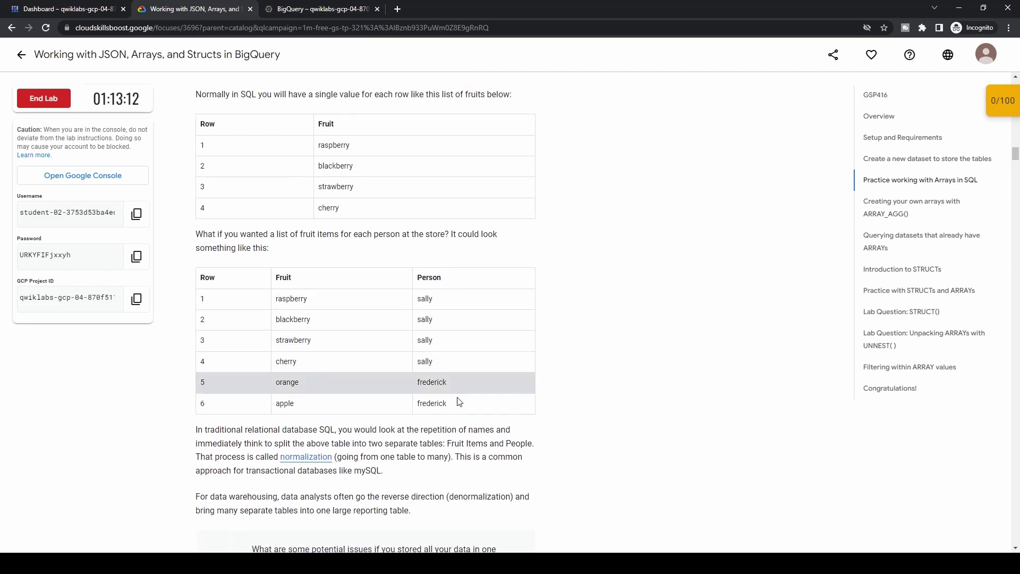
pyautogui.scroll(-5, 459, 400)
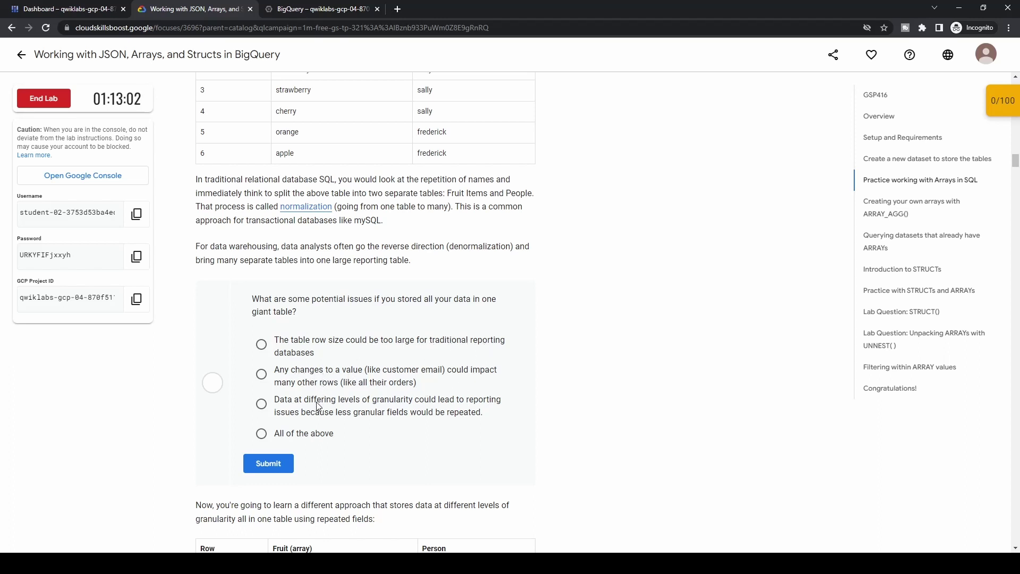
pyautogui.click(282, 463)
# Copy the lab's first fruit_array query with 'raspberry', 'blackberry', 'strawberry' and 'cherry' into the BigQuery editor and run it
pyautogui.scroll(-6, 287, 457)
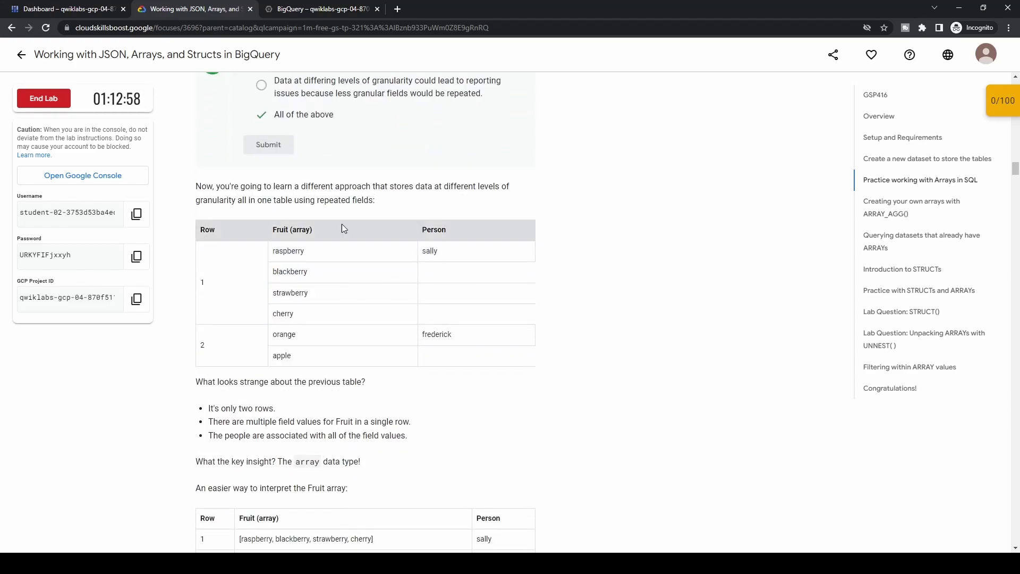
pyautogui.scroll(-6, 327, 372)
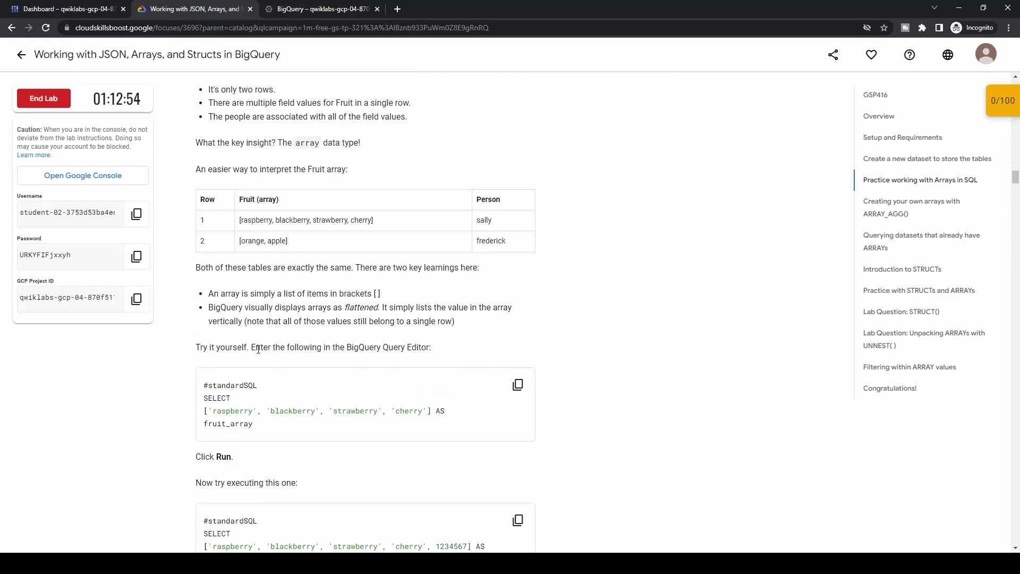
pyautogui.scroll(-3, 258, 349)
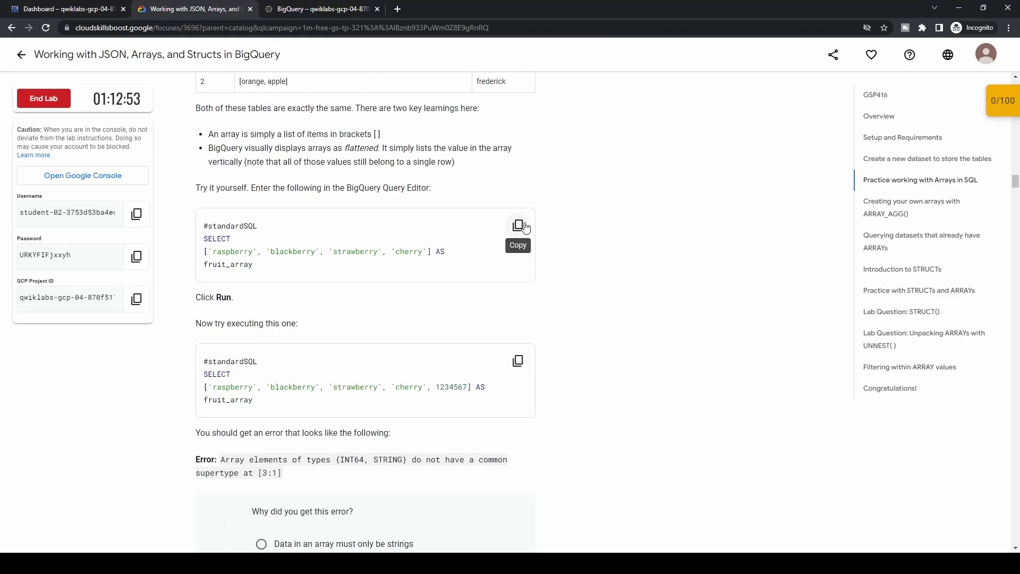
pyautogui.click(524, 227)
pyautogui.click(313, 9)
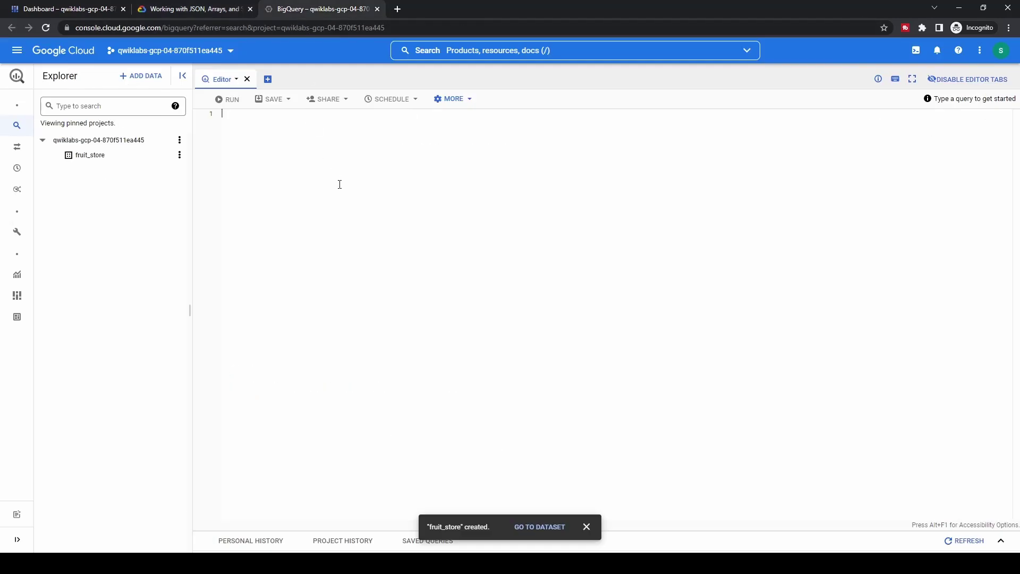
pyautogui.hotkey('ctrl', 'v')
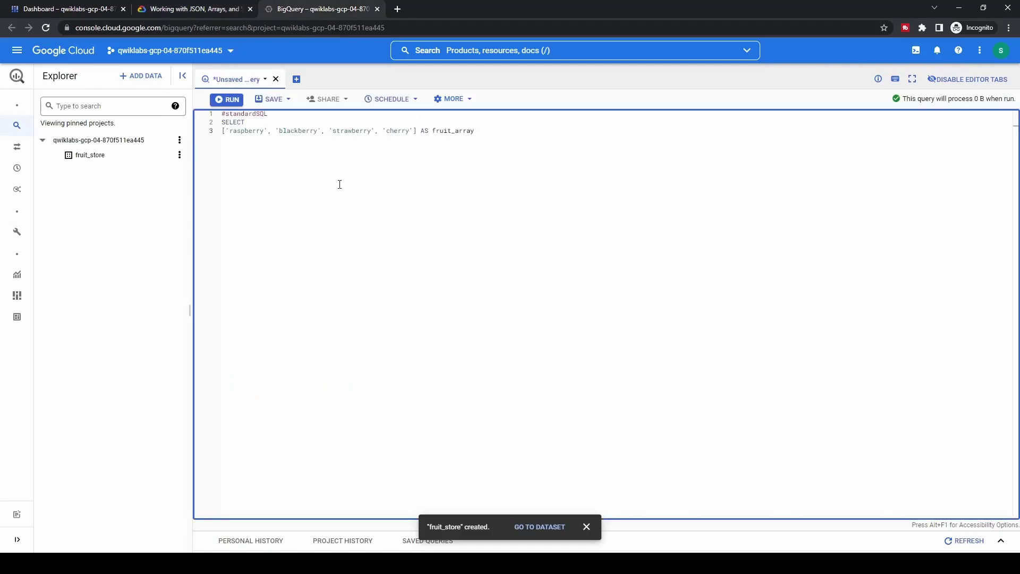
pyautogui.click(230, 101)
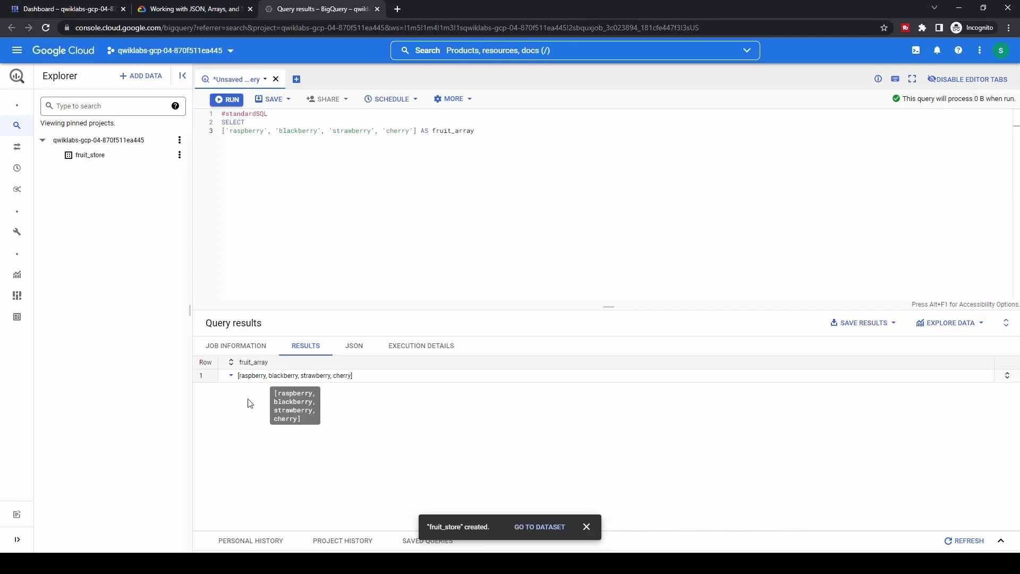
# Replace the editor's query with the lab's second fruit_array query, which adds 1234567 to the four fruit names, and run it
pyautogui.click(191, 9)
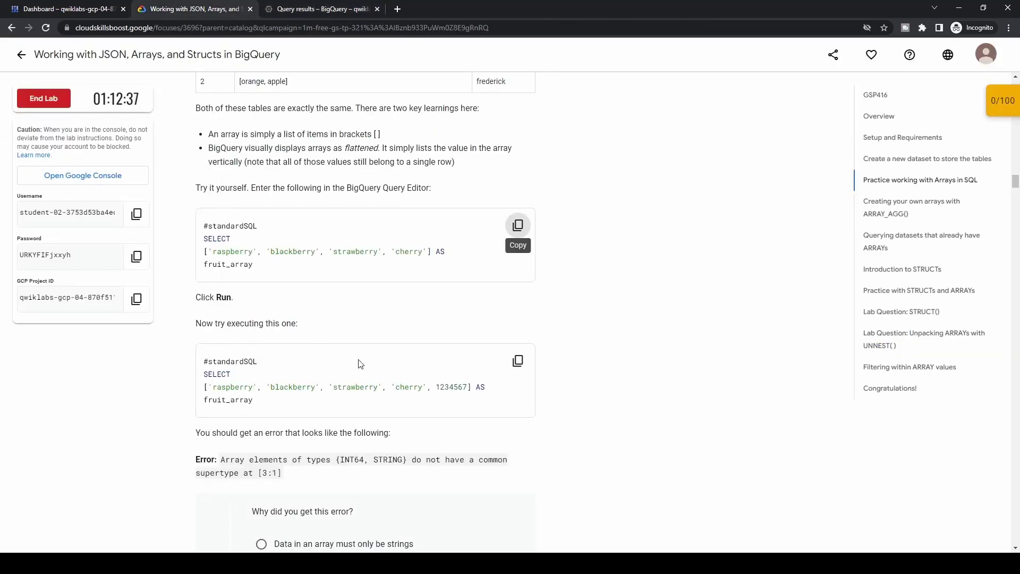
pyautogui.scroll(-1, 360, 364)
pyautogui.scroll(-2, 412, 381)
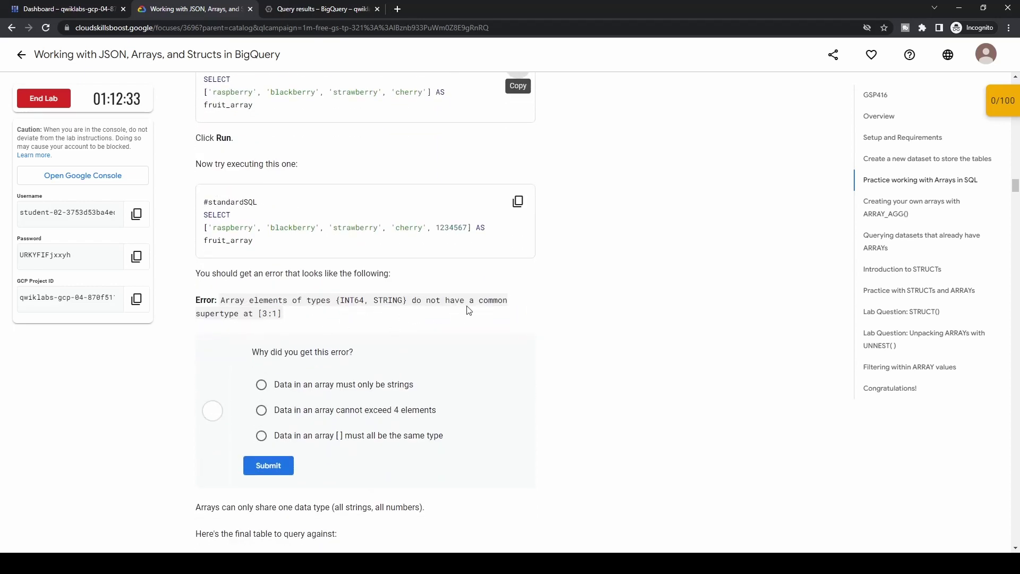
pyautogui.click(518, 201)
pyautogui.click(355, 9)
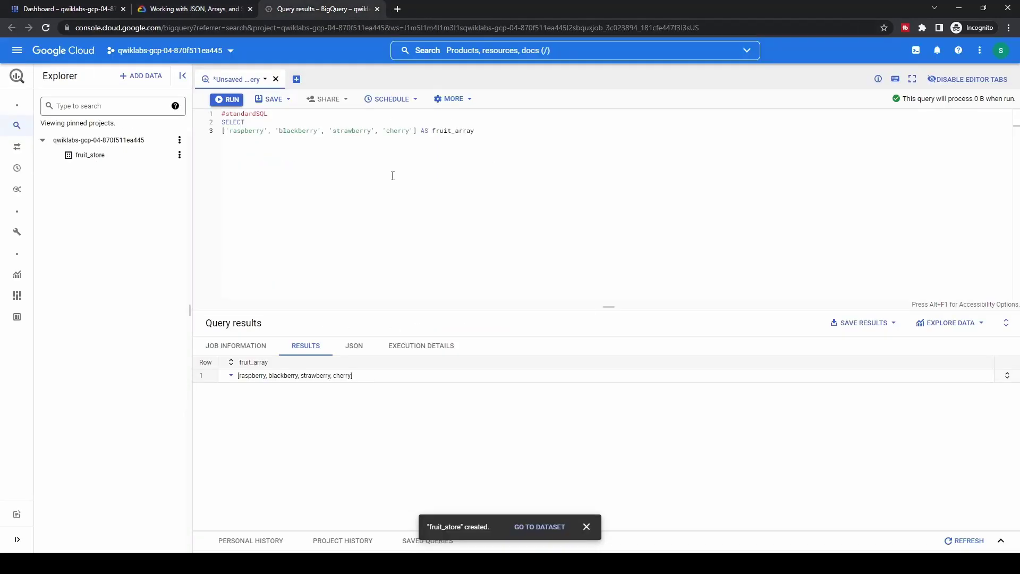
pyautogui.click(430, 234)
pyautogui.hotkey('ctrl', 'a')
pyautogui.hotkey('ctrl', 'v')
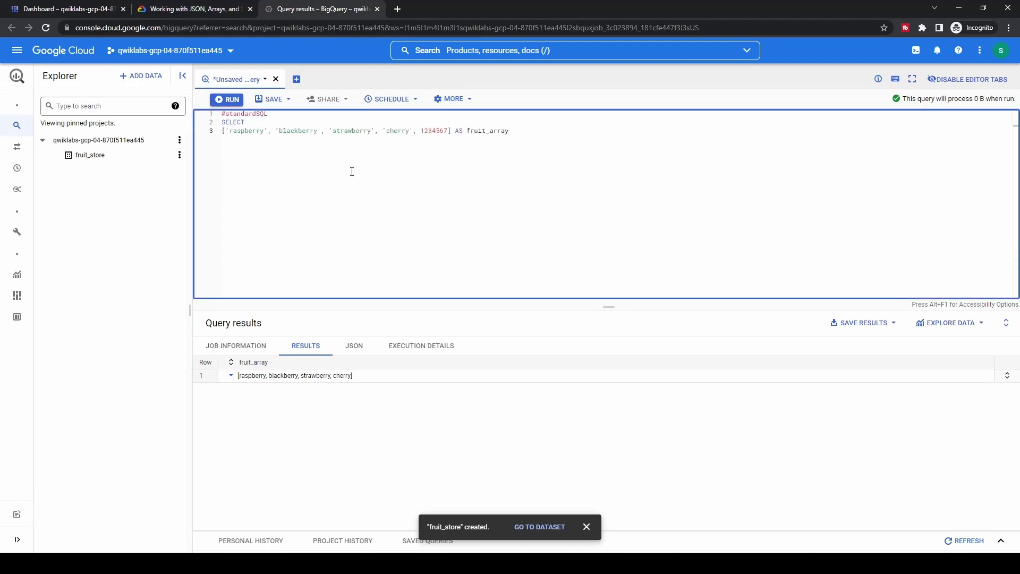
pyautogui.click(228, 99)
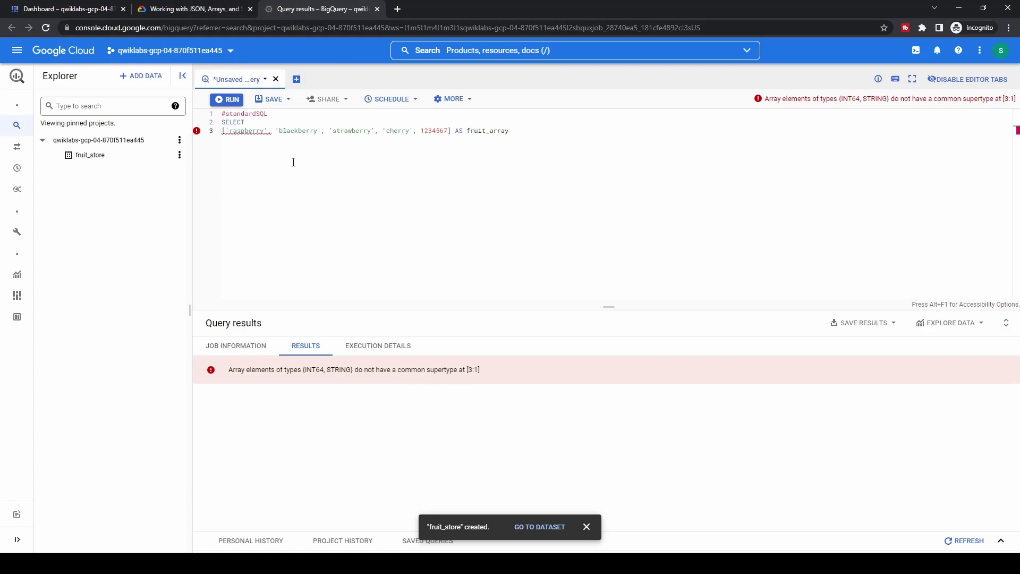
# Answer the lab's question about the error with "Data in an array [ ] must all be the same type" and submit it
pyautogui.click(222, 10)
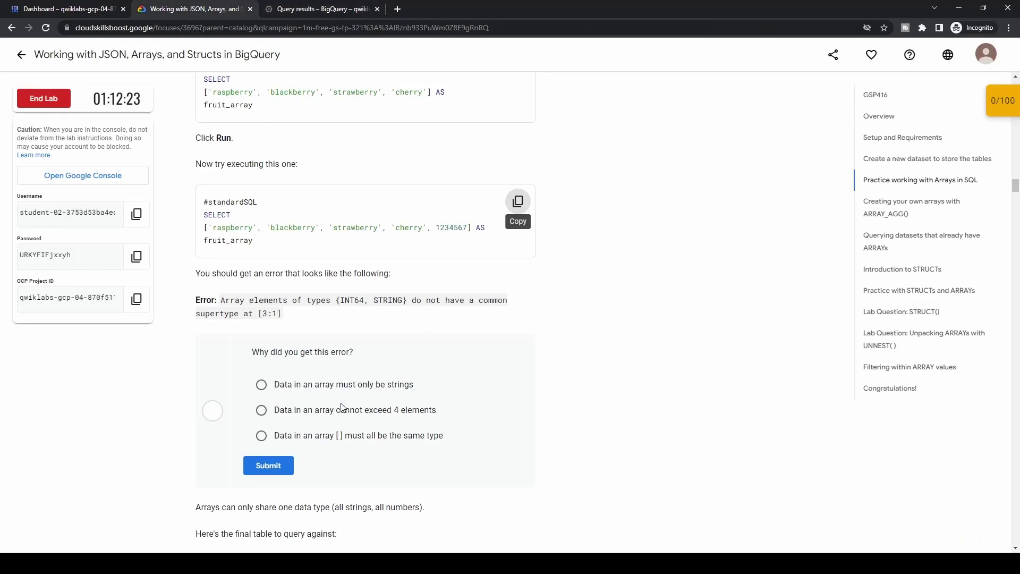
pyautogui.click(421, 440)
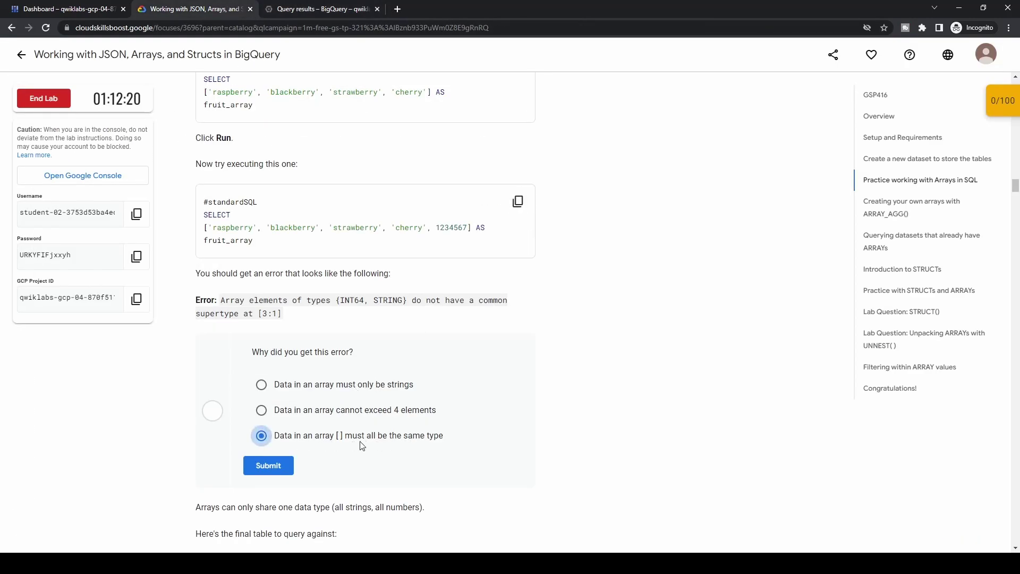
pyautogui.click(289, 465)
# Replace the editor's query with the lab's query selecting person, fruit_array and total_cost from data-to-insights.advanced.fruit_store, and run it
pyautogui.scroll(-1, 447, 468)
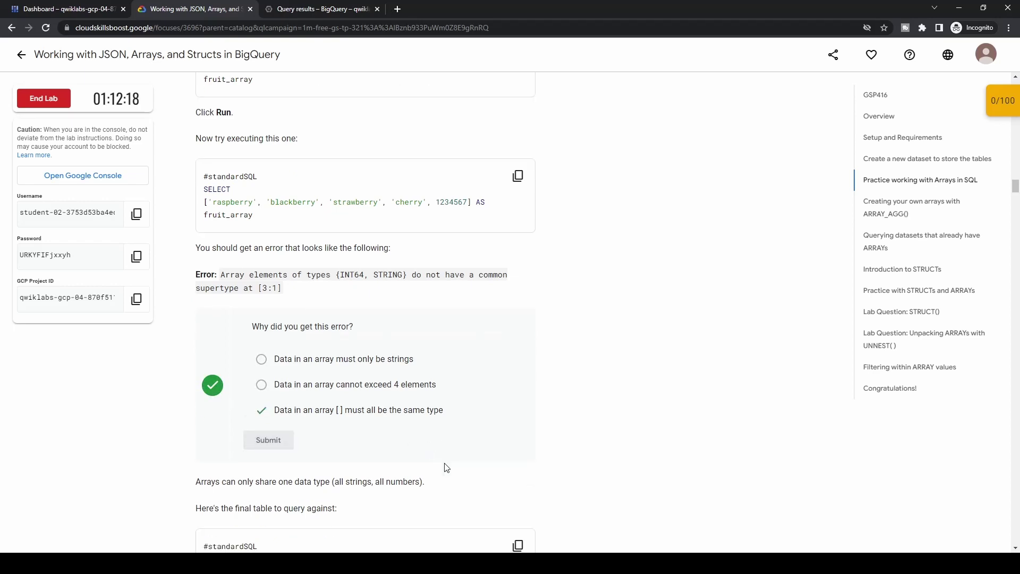
pyautogui.scroll(-3, 446, 467)
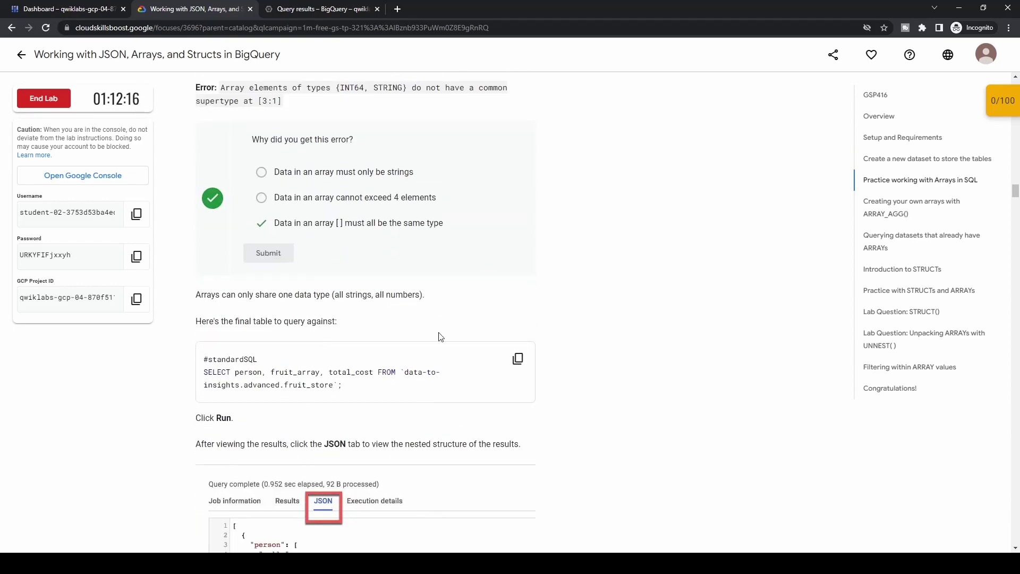
pyautogui.scroll(-2, 441, 336)
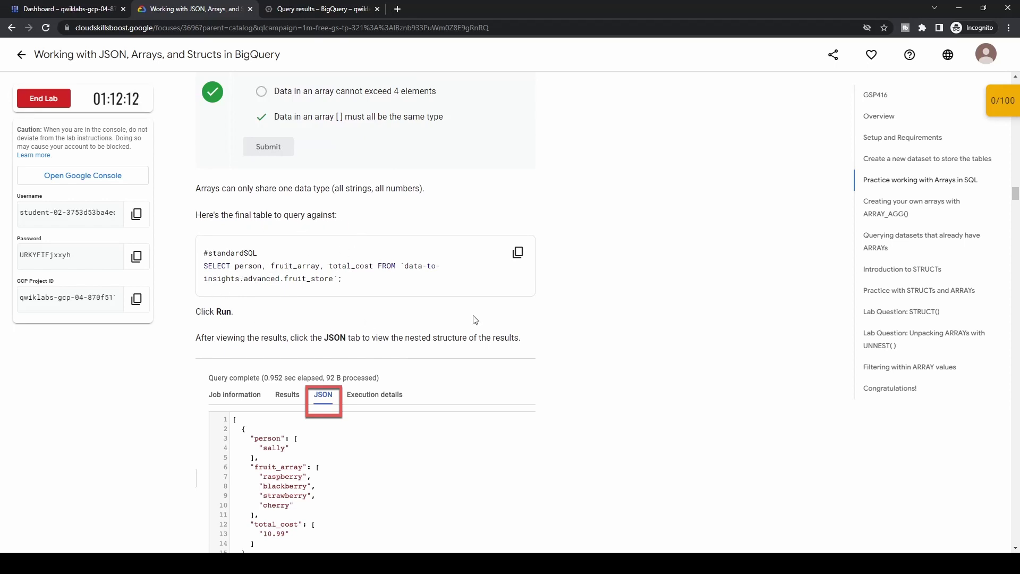
pyautogui.click(517, 252)
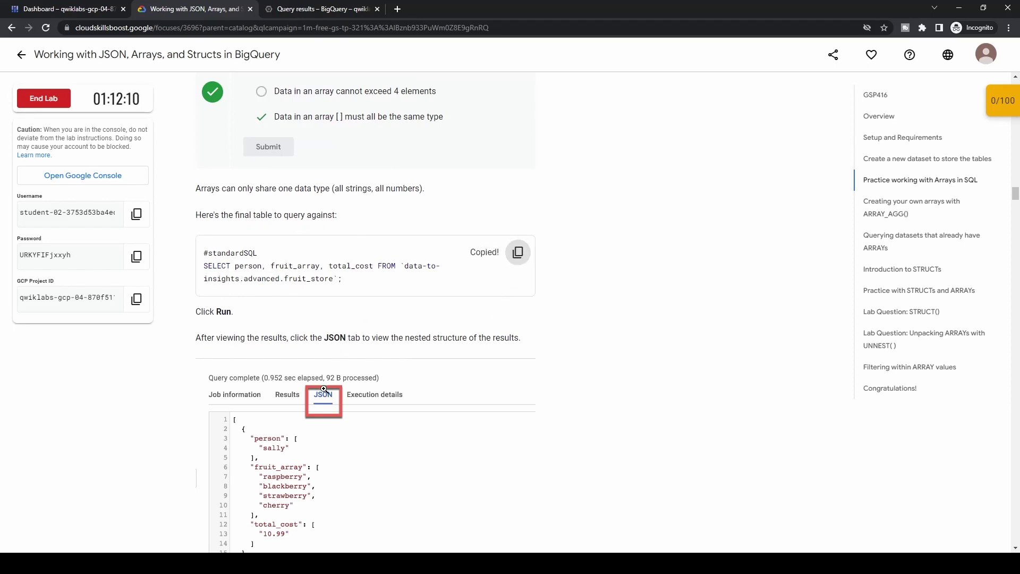
pyautogui.click(326, 9)
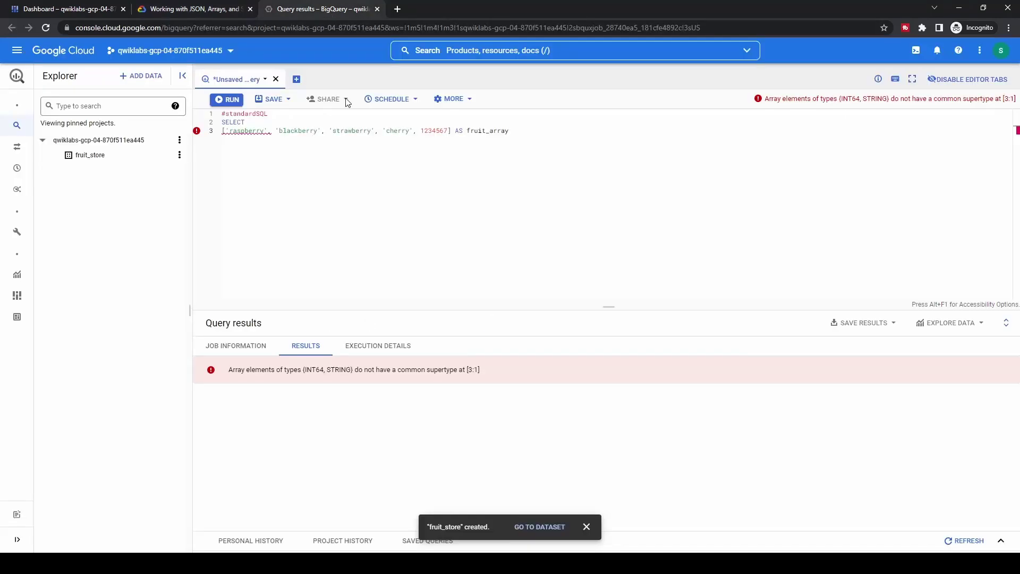
pyautogui.click(464, 202)
pyautogui.hotkey('ctrl', 'a')
pyautogui.hotkey('ctrl', 'v')
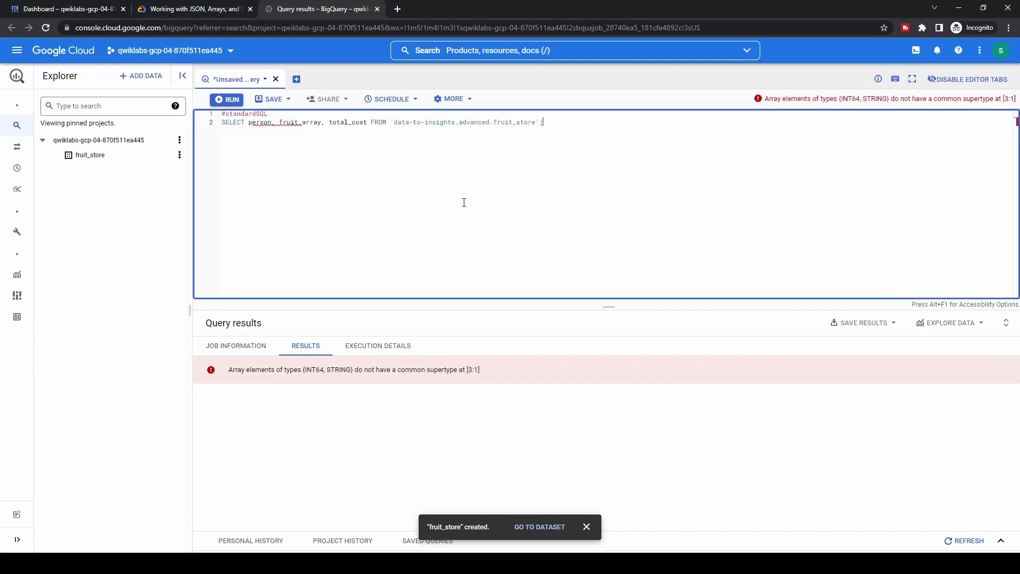
pyautogui.click(232, 100)
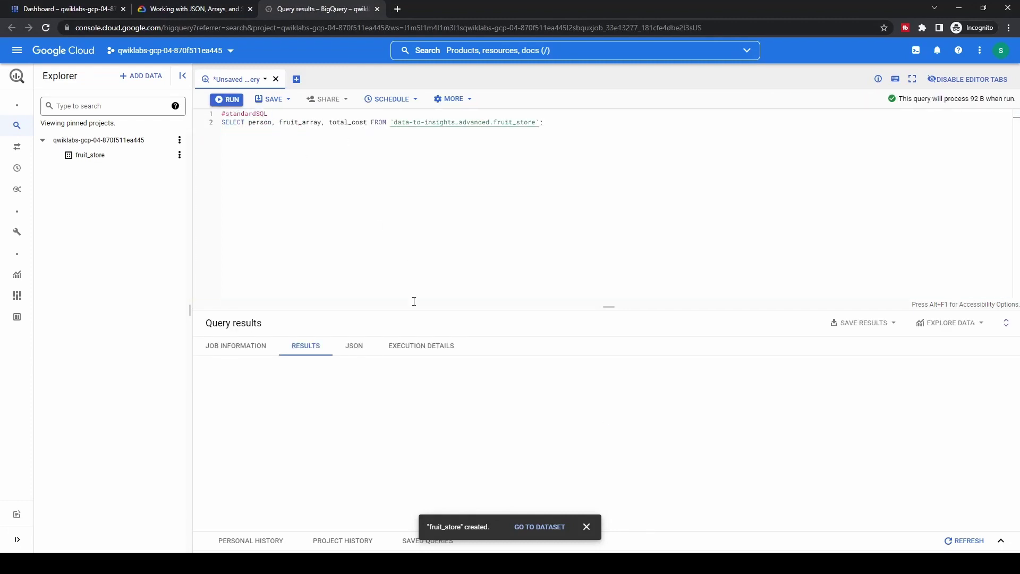
# Compare the fruit_store query output in its nested JSON view and its tabular results view
pyautogui.click(353, 346)
pyautogui.click(586, 527)
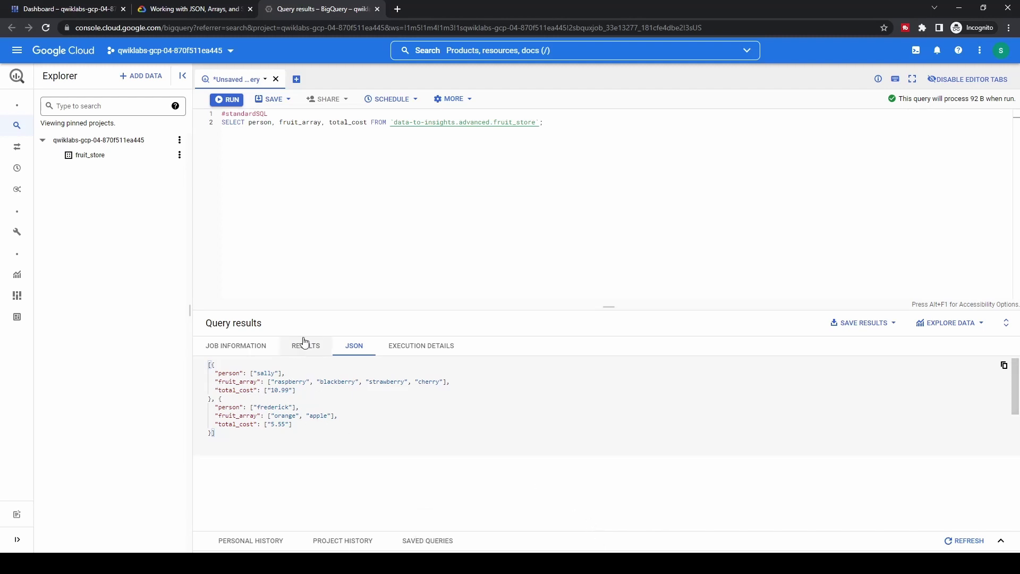
pyautogui.click(305, 345)
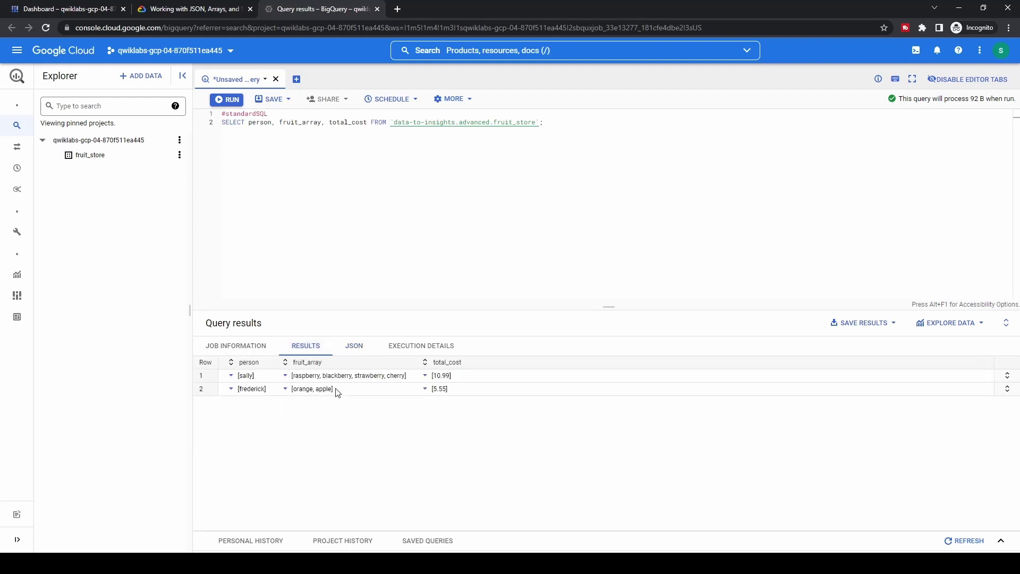
pyautogui.click(359, 349)
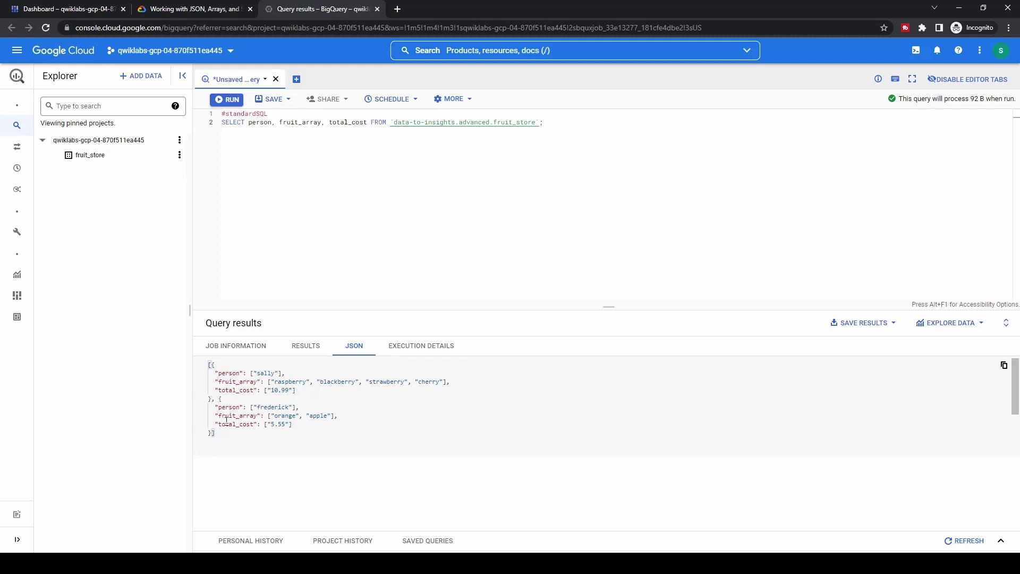
pyautogui.click(308, 346)
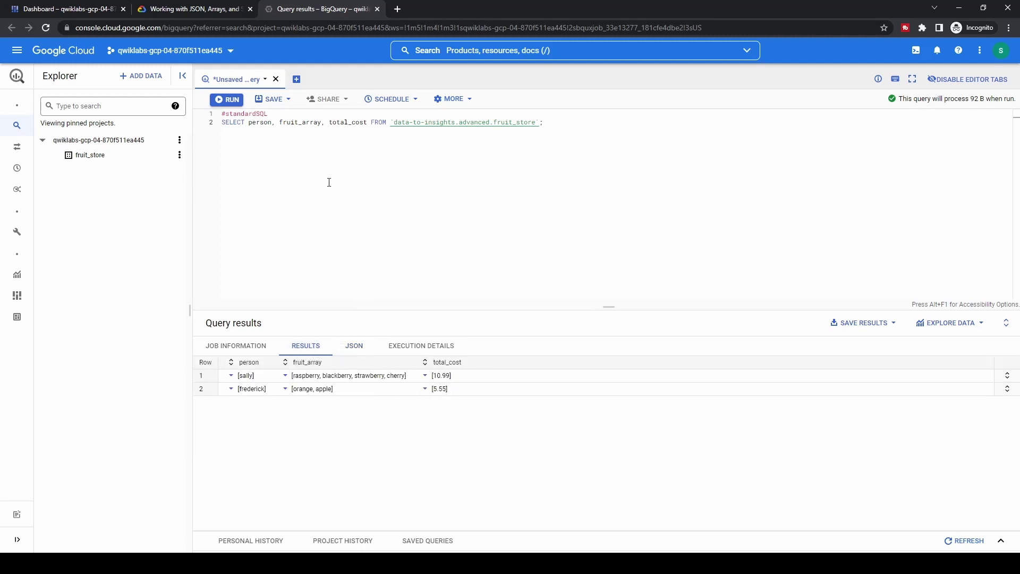
# Start a new table in the fruit_store dataset and name it fruit_details, copying the name from the lab instructions
pyautogui.hotkey('ctrl', 'shift', 'Tab')
pyautogui.scroll(-3, 223, 380)
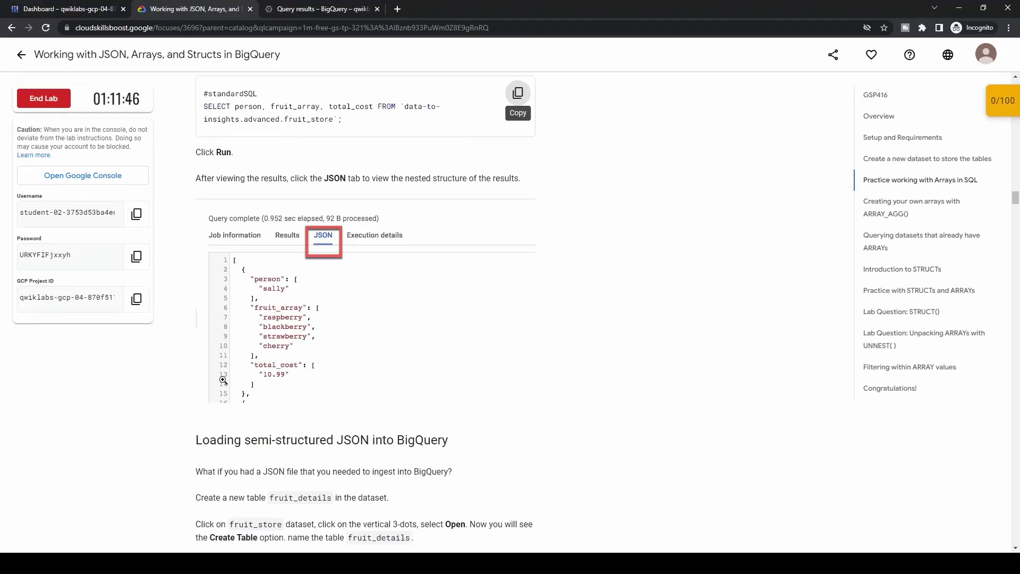
pyautogui.scroll(-5, 393, 413)
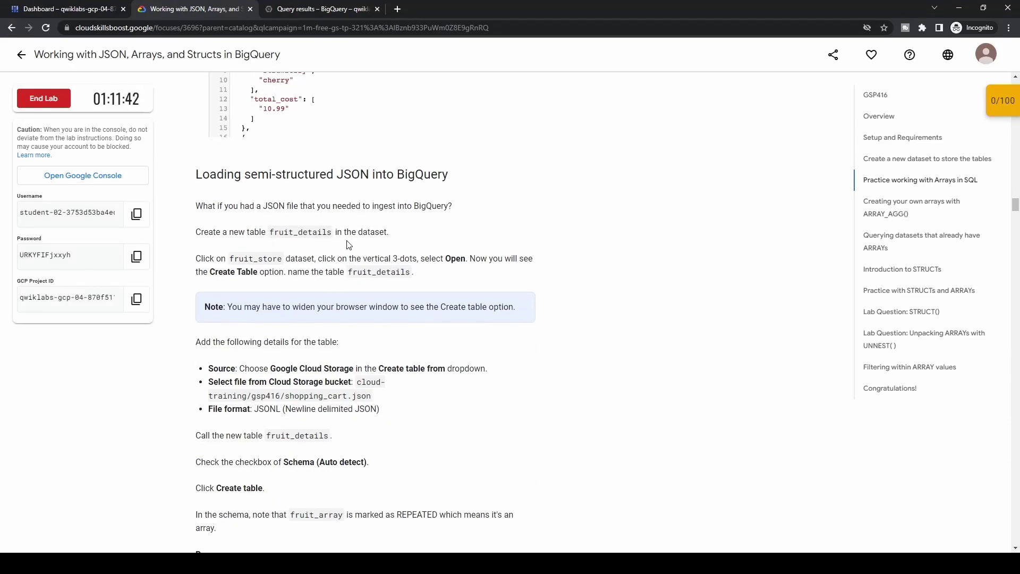
pyautogui.doubleClick(369, 274)
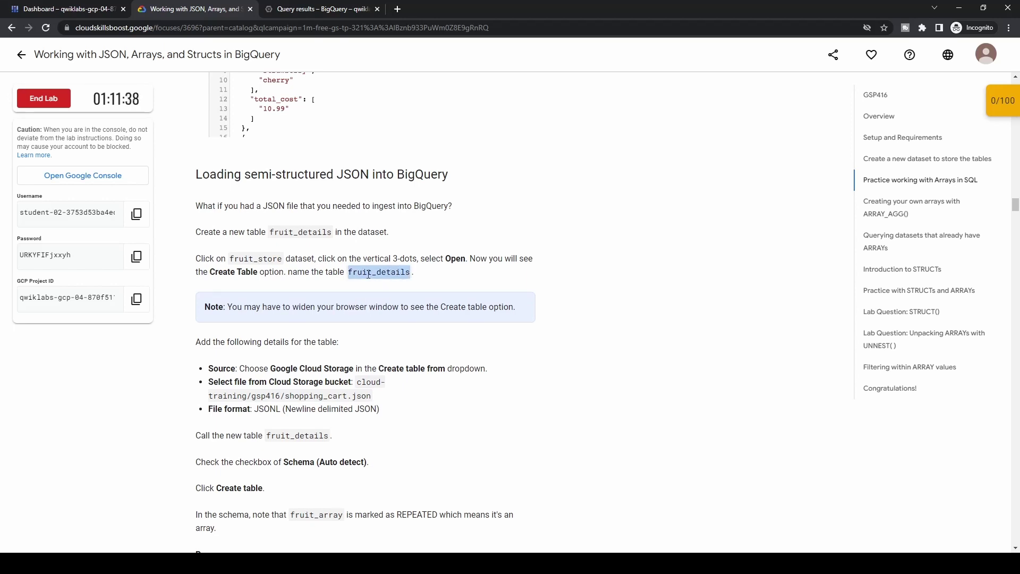
pyautogui.click(320, 10)
pyautogui.click(180, 155)
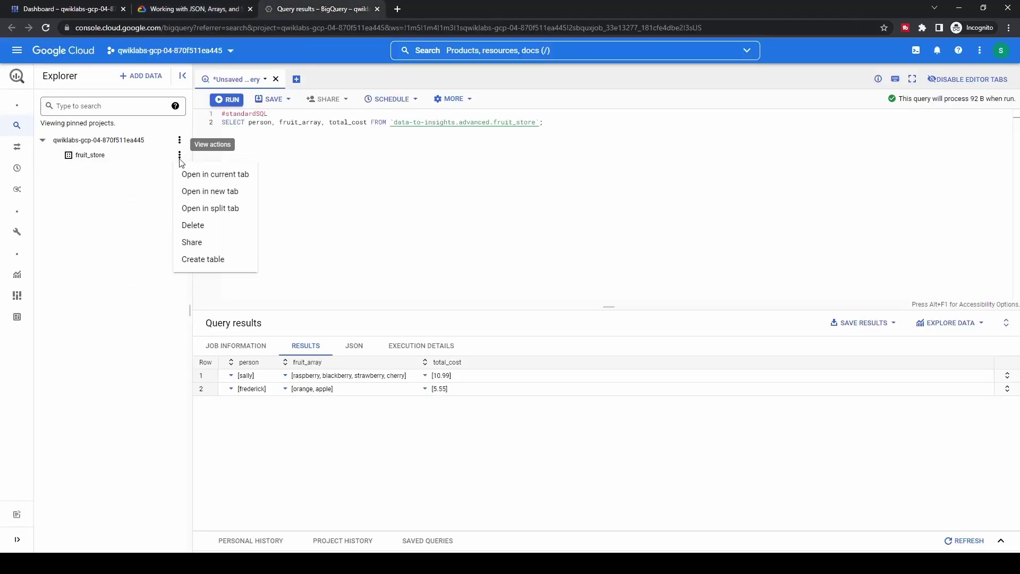
pyautogui.click(236, 264)
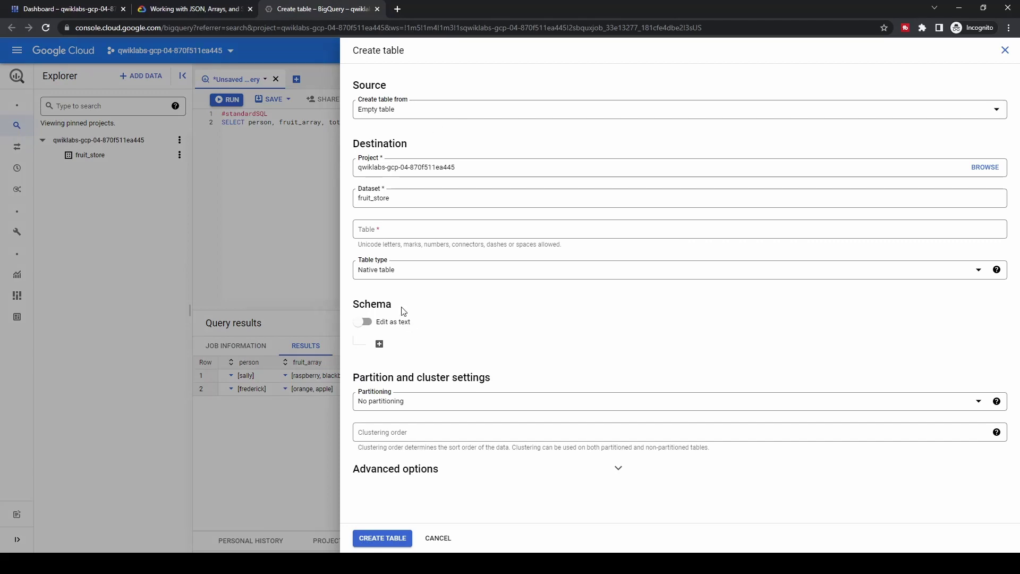
pyautogui.click(402, 233)
pyautogui.hotkey('ctrl', 'v')
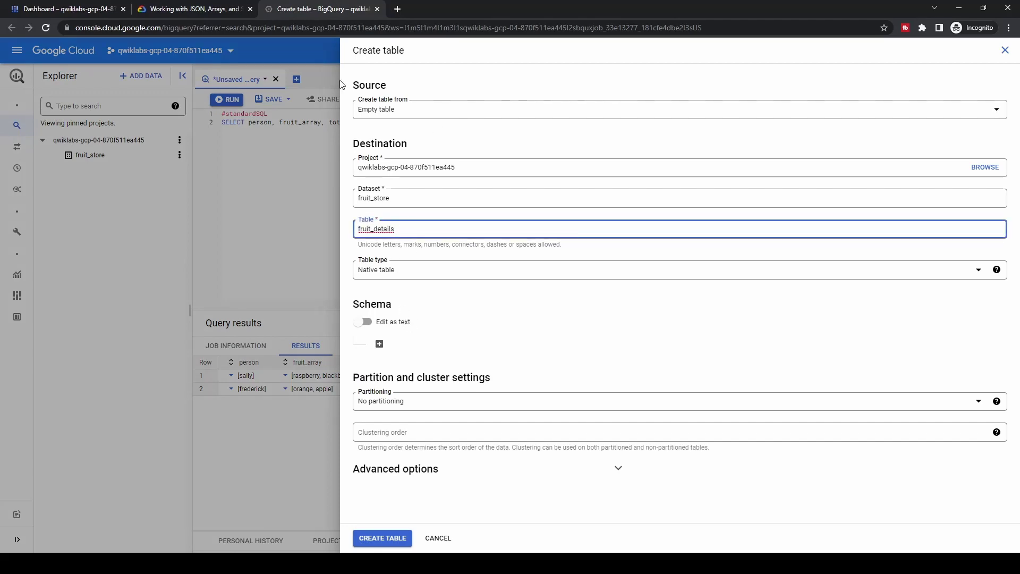
# Set the new table's source to Google Cloud Storage with the lab's file path cloud-training/gsp416/shopping_cart.json
pyautogui.click(211, 10)
pyautogui.scroll(-2, 361, 296)
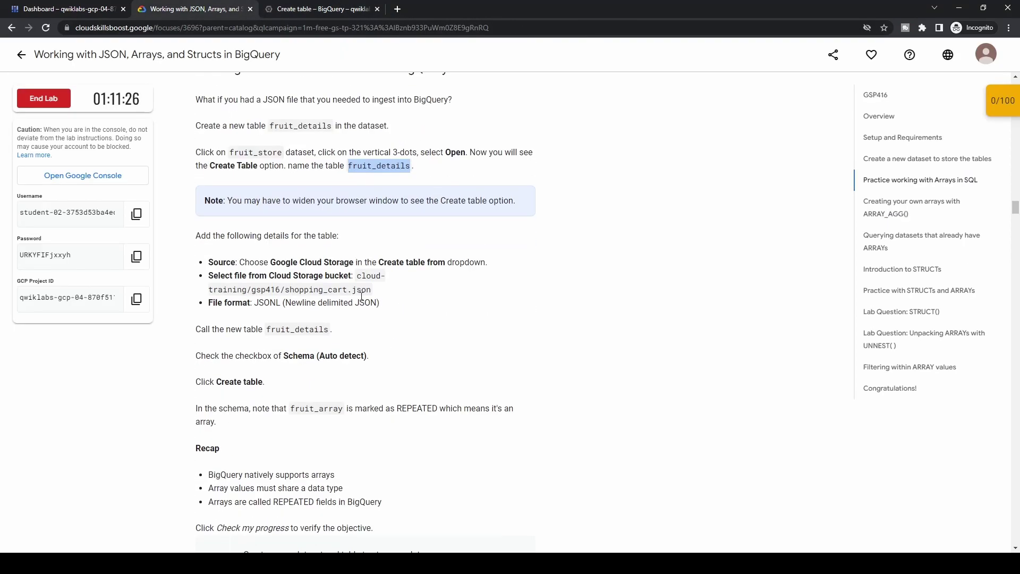
pyautogui.moveTo(293, 262); pyautogui.dragTo(420, 263)
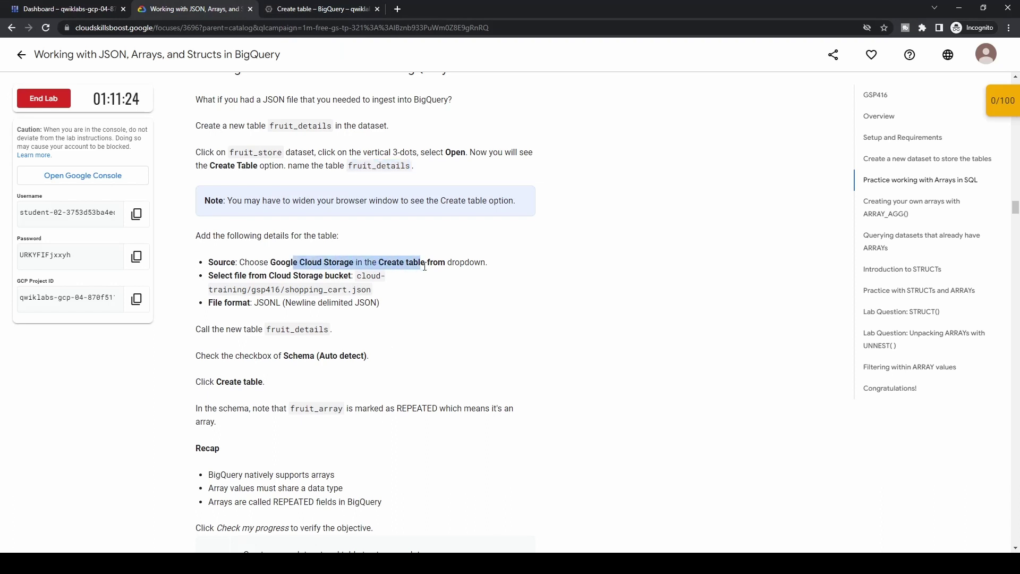
pyautogui.moveTo(356, 276); pyautogui.dragTo(370, 289)
pyautogui.hotkey('ctrl', 'c')
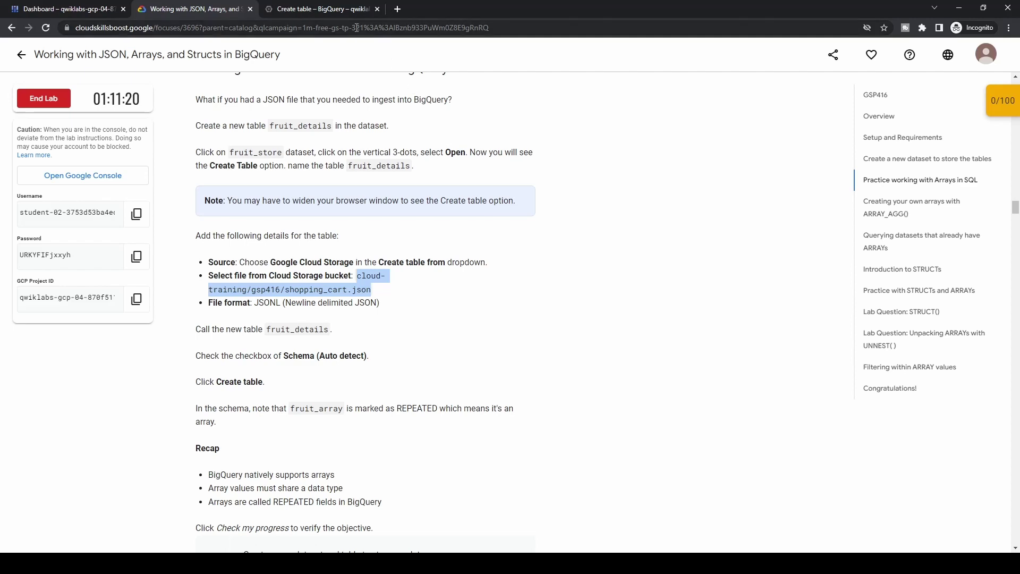
pyautogui.click(345, 10)
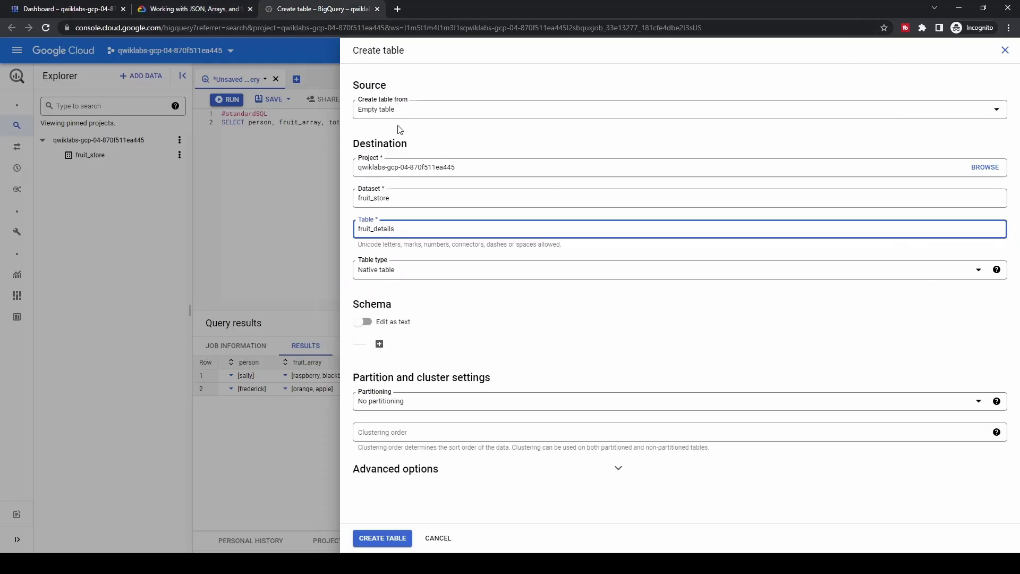
pyautogui.click(444, 113)
pyautogui.click(447, 138)
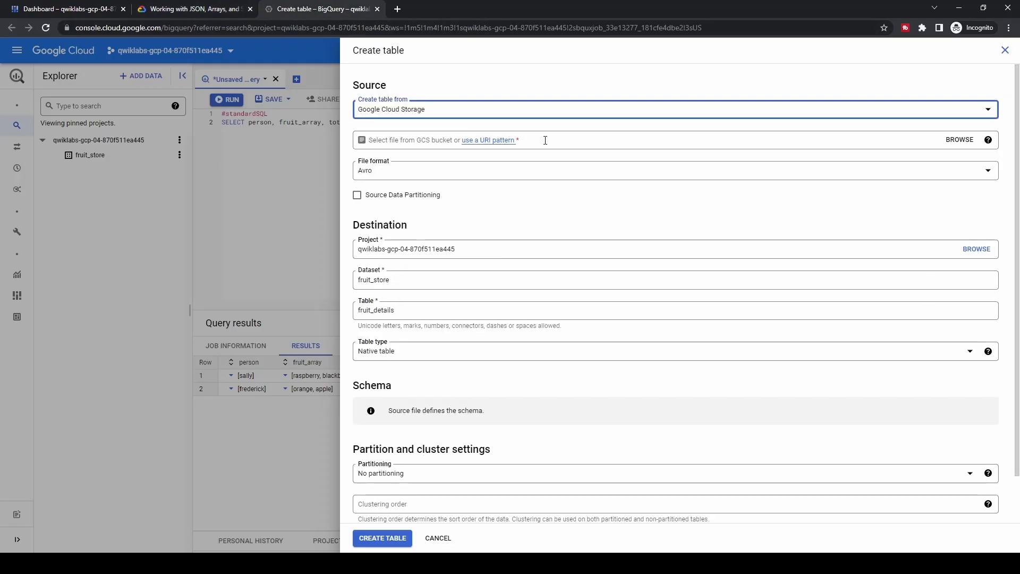
pyautogui.click(568, 140)
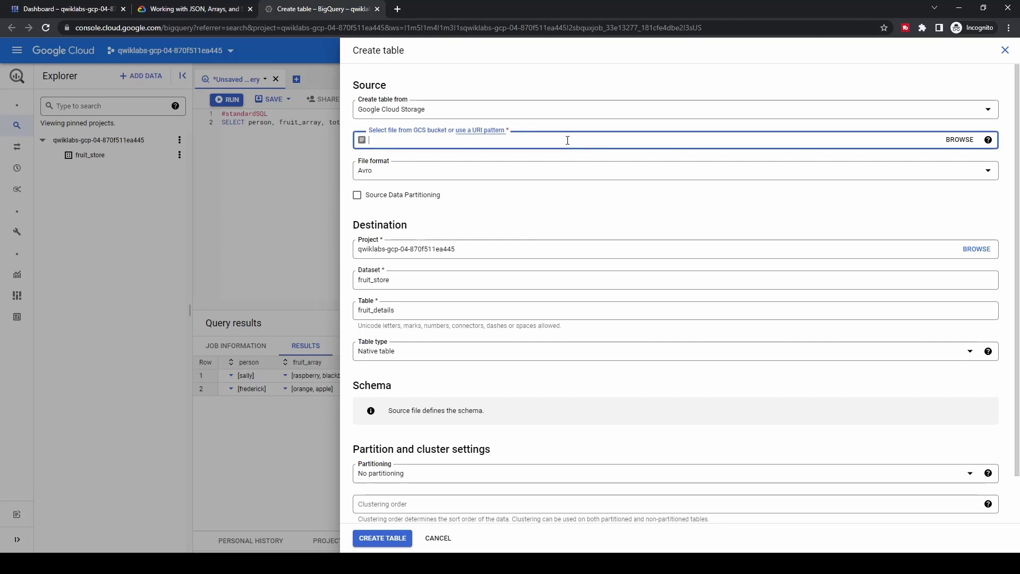
pyautogui.hotkey('ctrl', 'v')
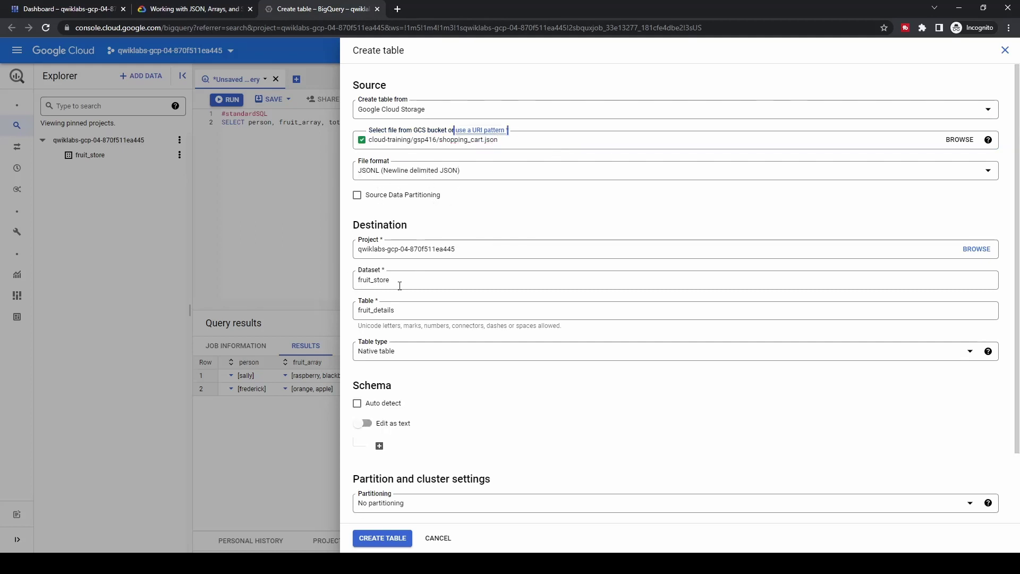
# Check the remaining lab instructions, enable schema auto-detection for fruit_details and create the table
pyautogui.click(430, 313)
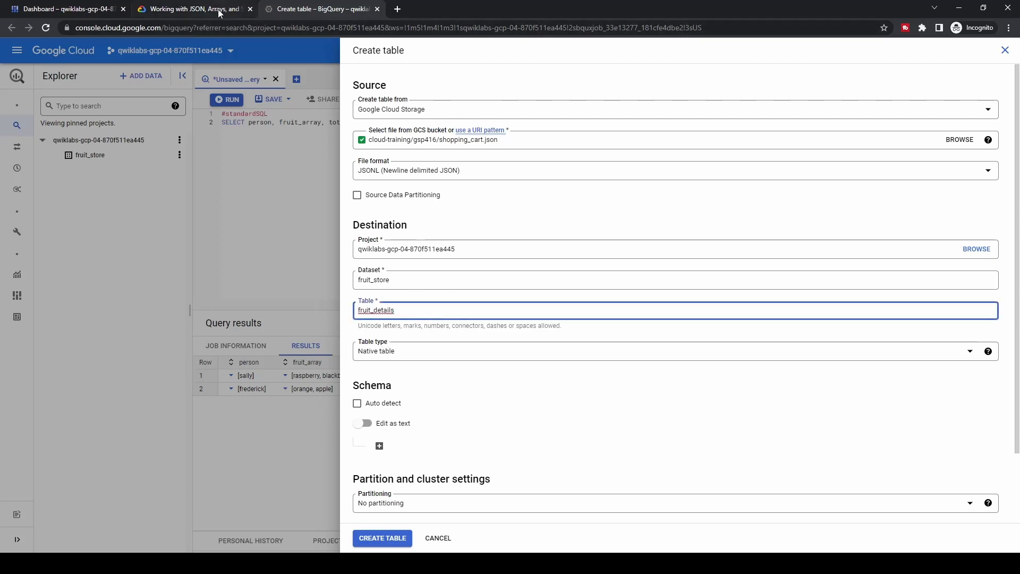
pyautogui.click(215, 9)
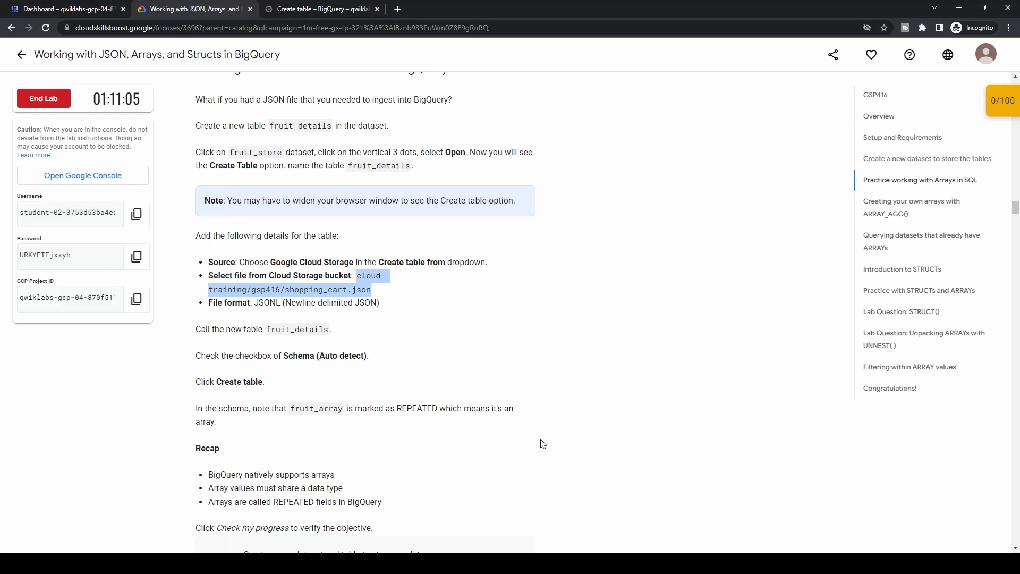
pyautogui.scroll(-2, 542, 443)
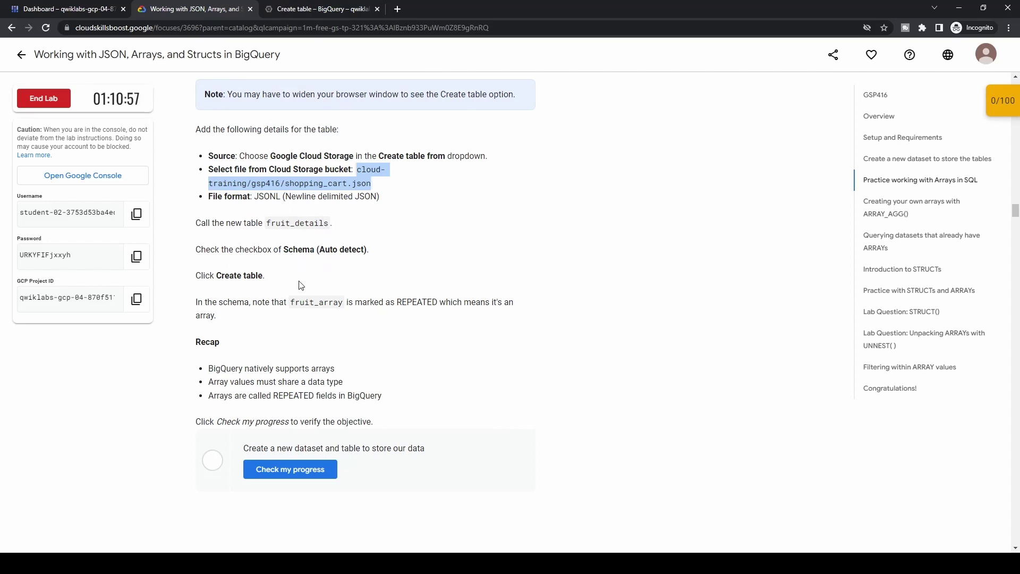
pyautogui.click(340, 8)
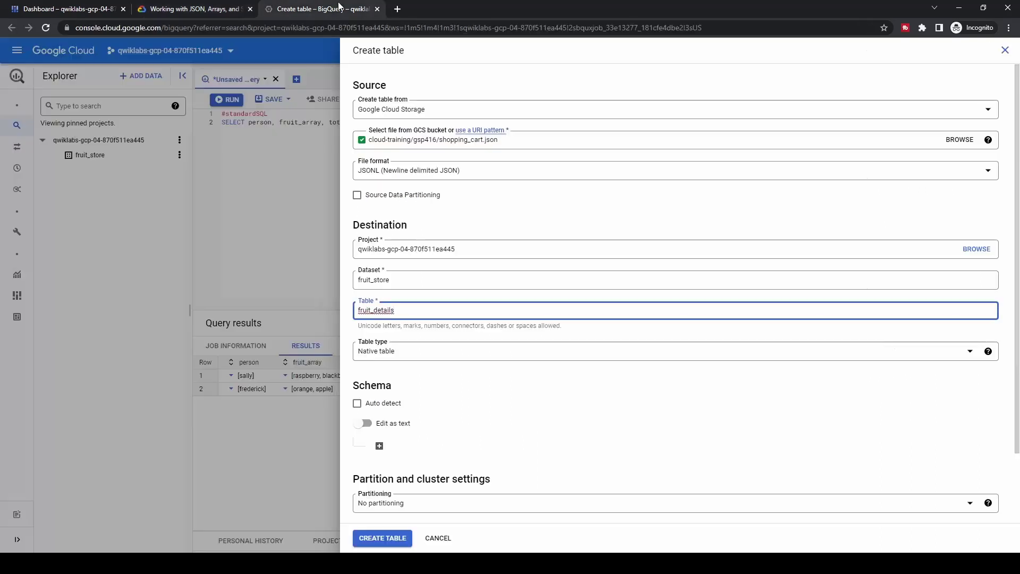
pyautogui.click(368, 406)
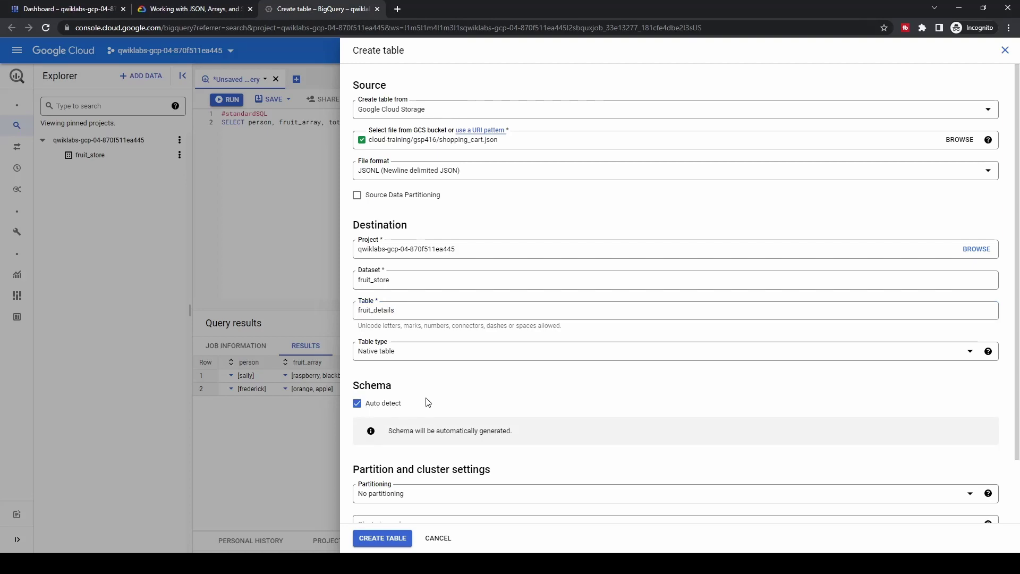
pyautogui.click(222, 8)
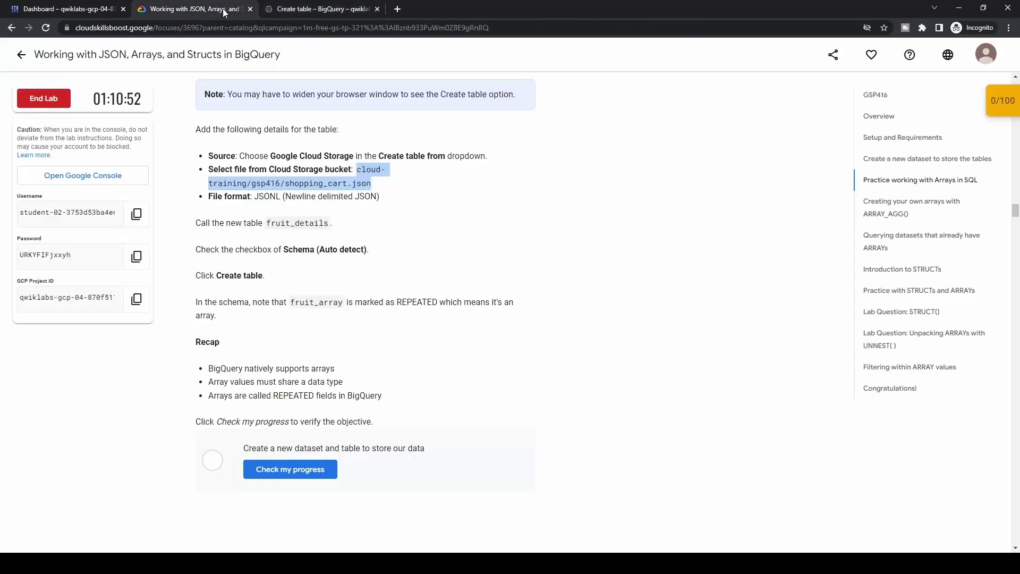
pyautogui.click(336, 11)
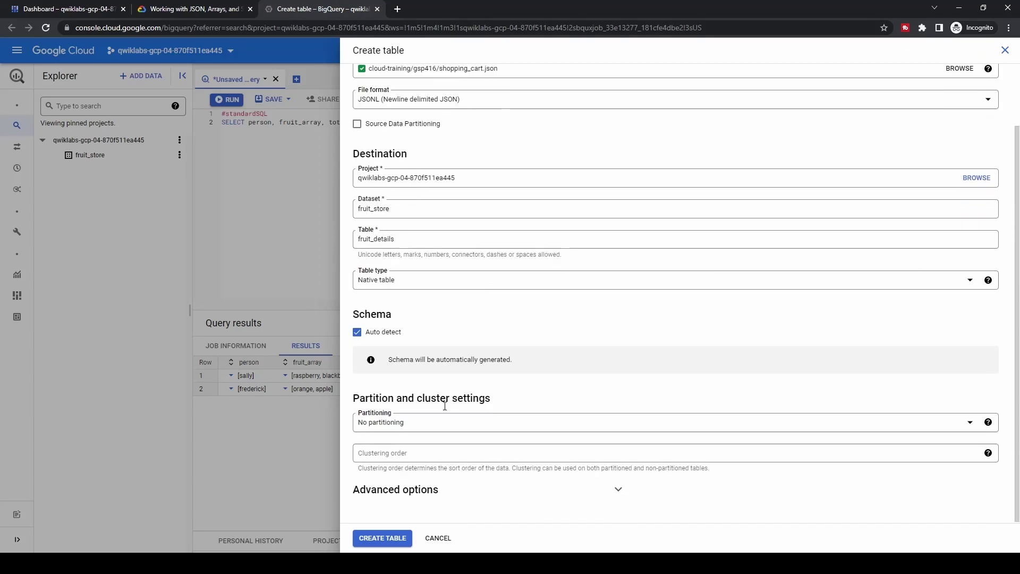
pyautogui.click(390, 539)
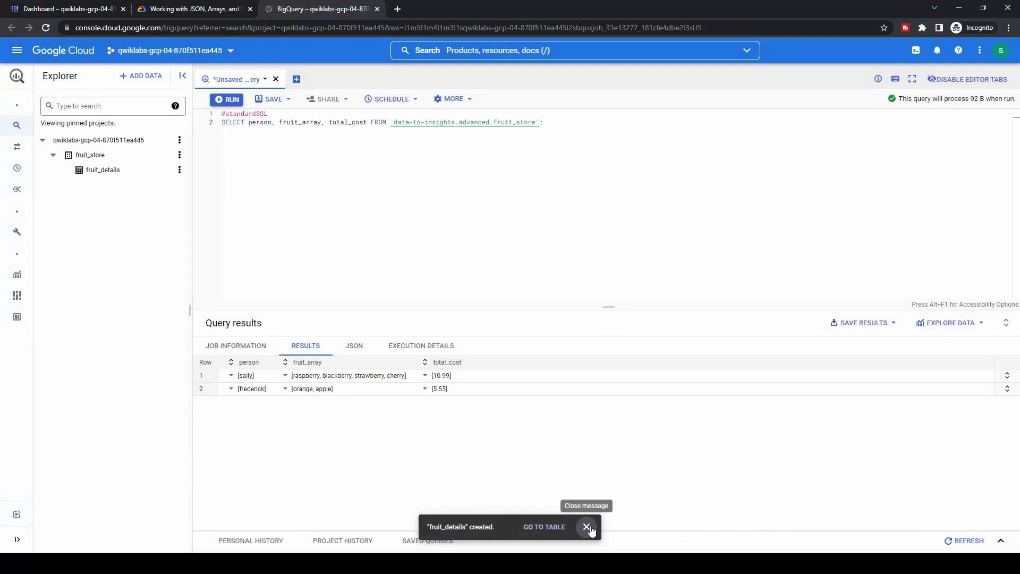
# Open the fruit_details table and check the lab progress for "Create a new dataset and table to store our data"
pyautogui.click(587, 526)
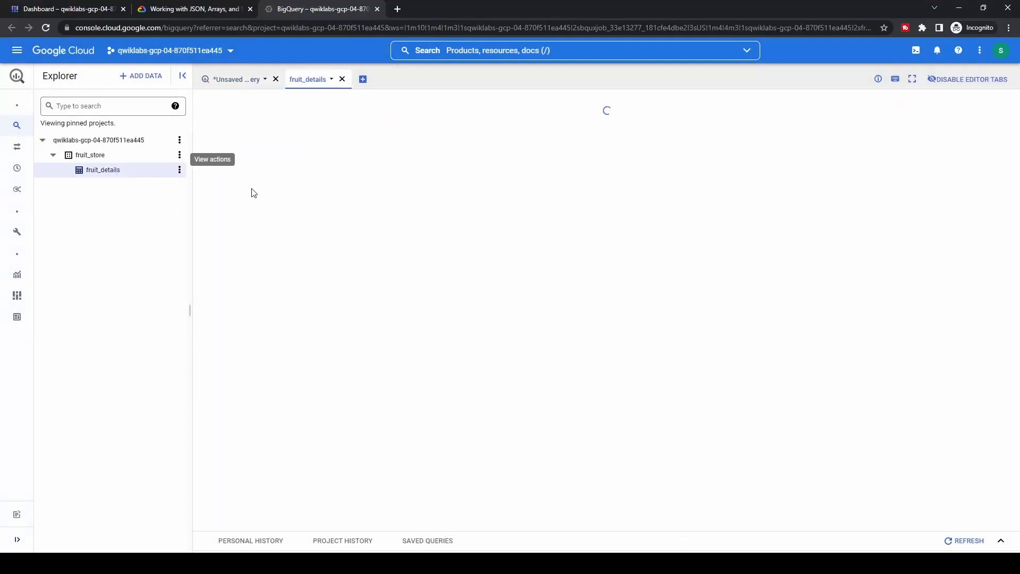
pyautogui.click(198, 11)
pyautogui.click(313, 469)
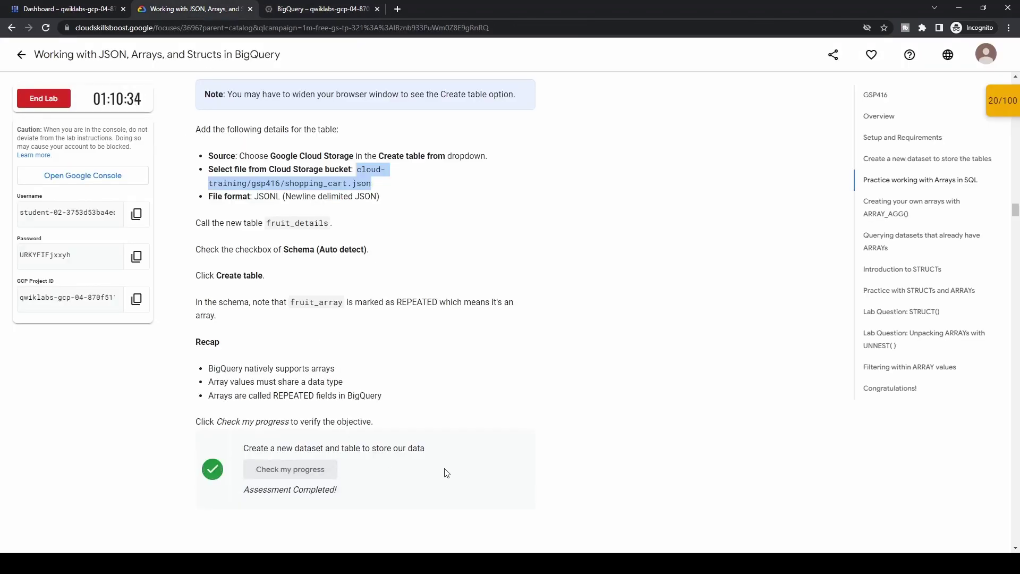
pyautogui.scroll(-9, 446, 473)
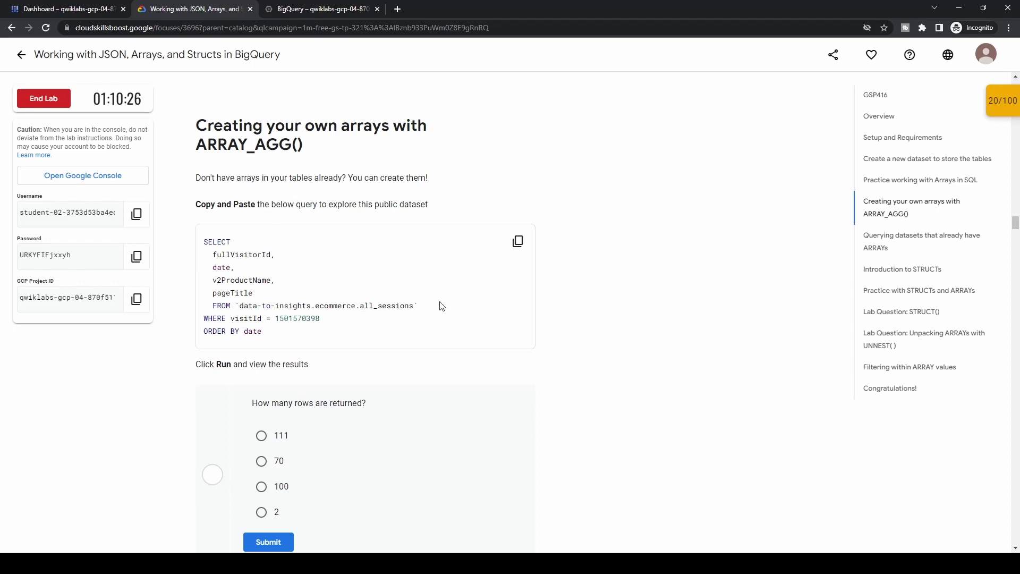
# Copy the lab's first ARRAY_AGG section query on data-to-insights.ecommerce.all_sessions into the BigQuery editor, replacing the old query, and run it
pyautogui.click(518, 241)
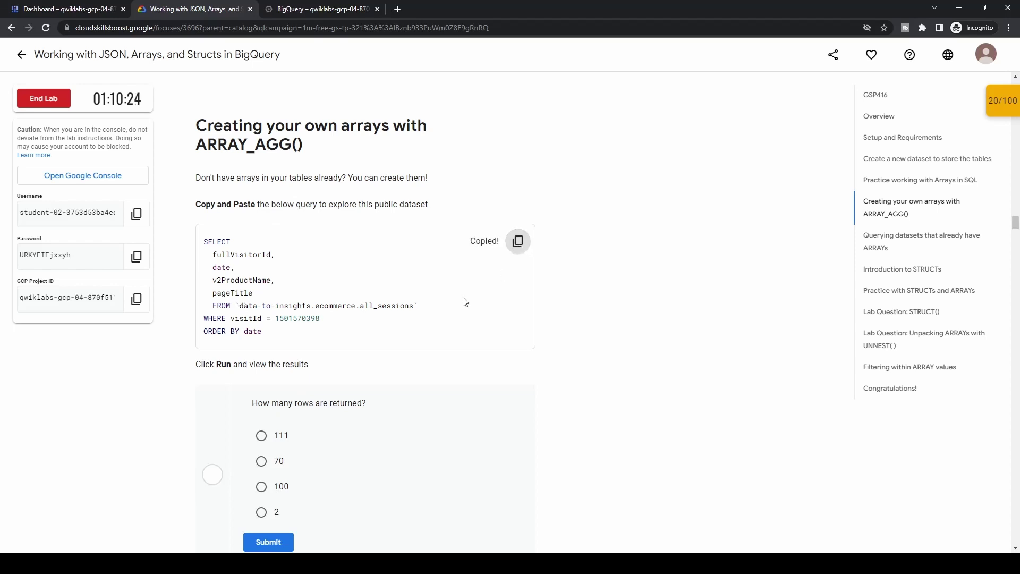
pyautogui.click(322, 16)
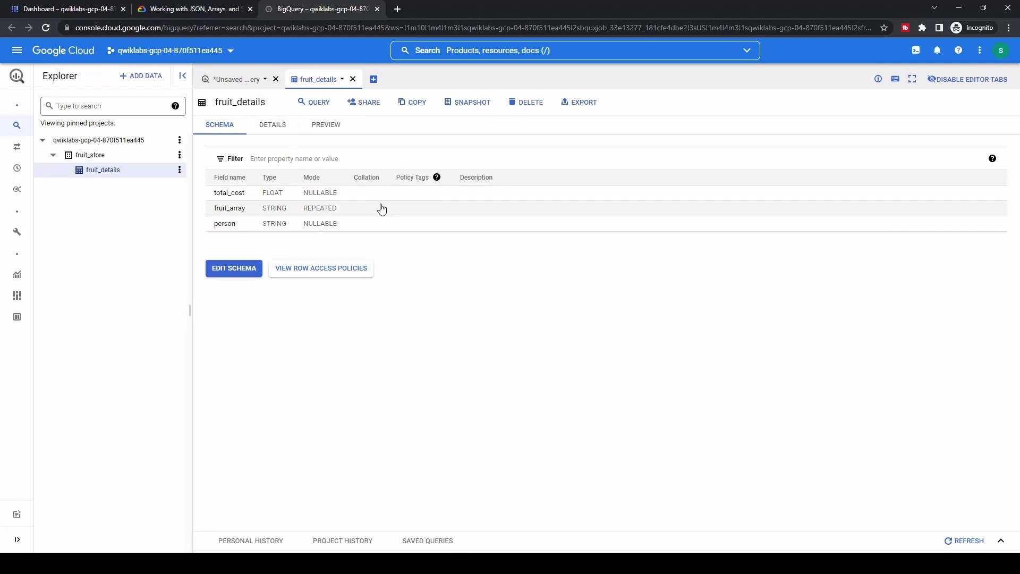
pyautogui.click(229, 80)
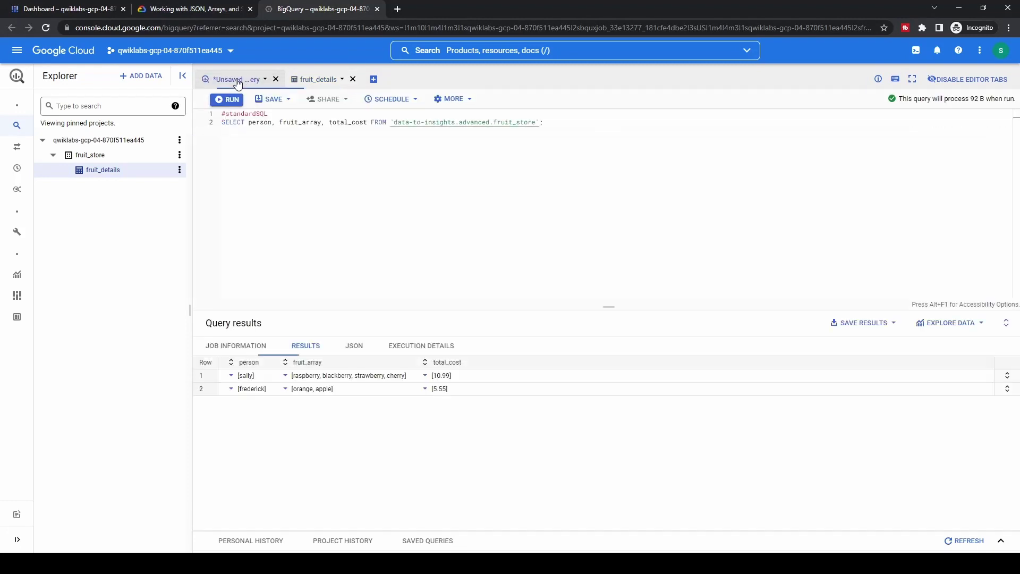
pyautogui.click(440, 252)
pyautogui.hotkey('ctrl', 'a')
pyautogui.hotkey('ctrl', 'v')
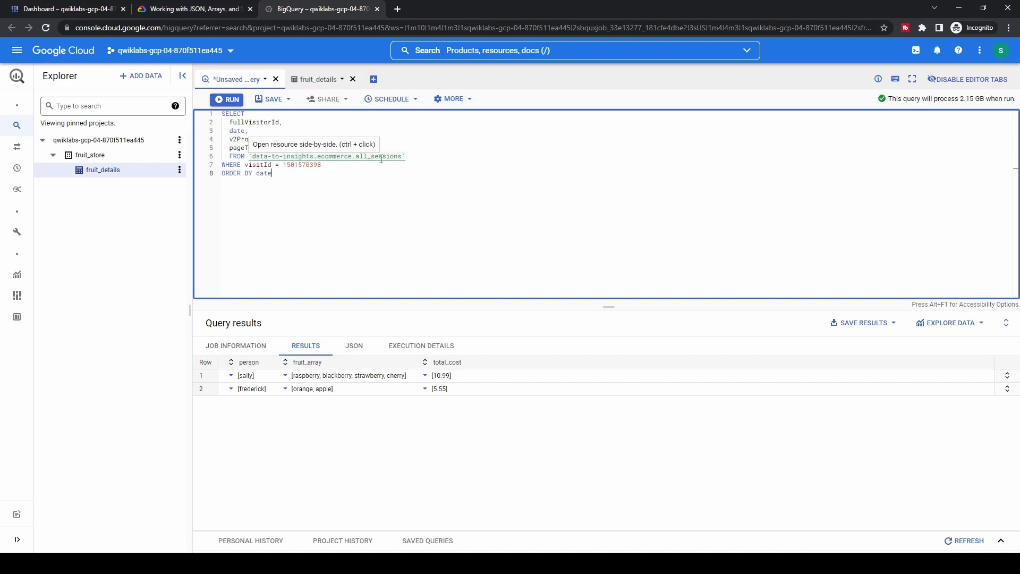
pyautogui.click(233, 100)
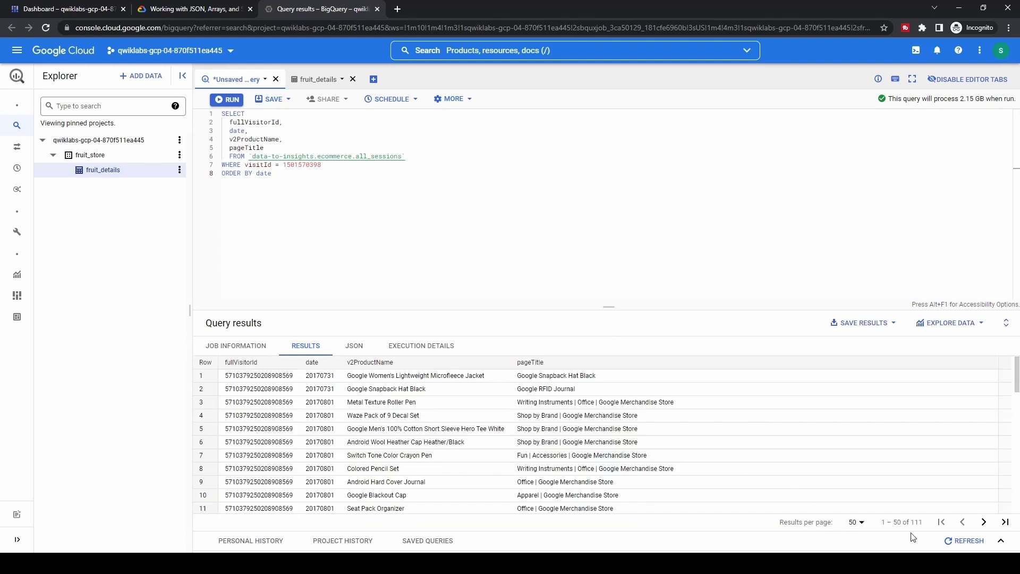
# Check the number of returned rows and submit 111 as the answer to the lab's row-count question
pyautogui.moveTo(927, 525); pyautogui.dragTo(833, 500)
pyautogui.click(197, 9)
pyautogui.click(262, 436)
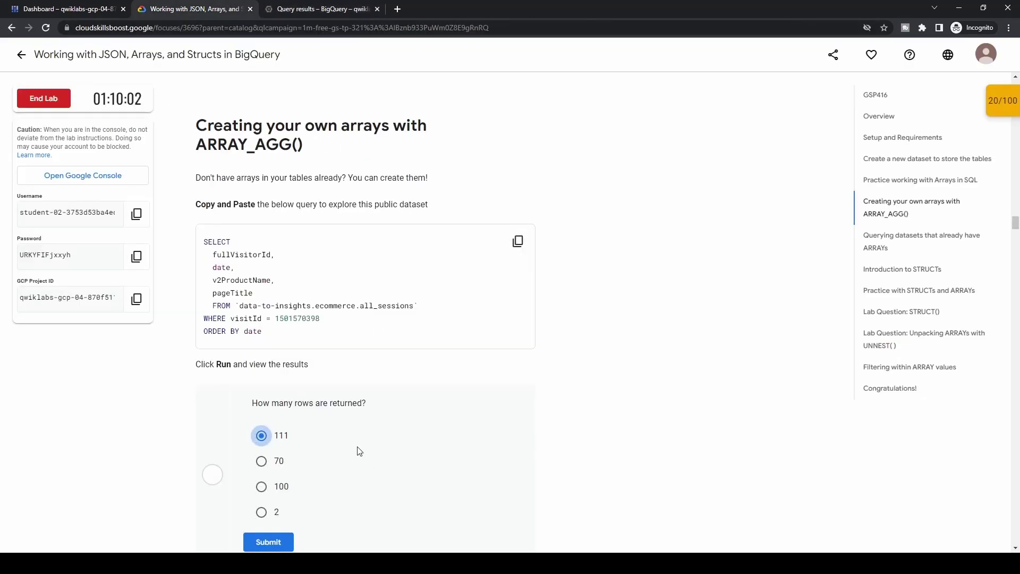
pyautogui.scroll(-1, 357, 451)
pyautogui.click(285, 489)
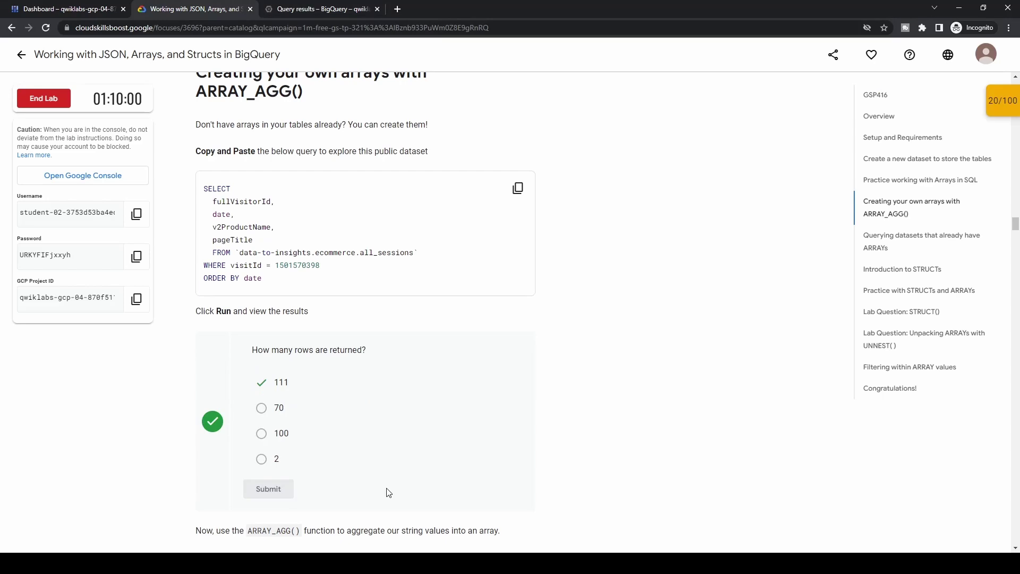
# Copy the lab query that aggregates v2ProductName and pageTitle with ARRAY_AGG() into the BigQuery editor and run it
pyautogui.scroll(-6, 388, 492)
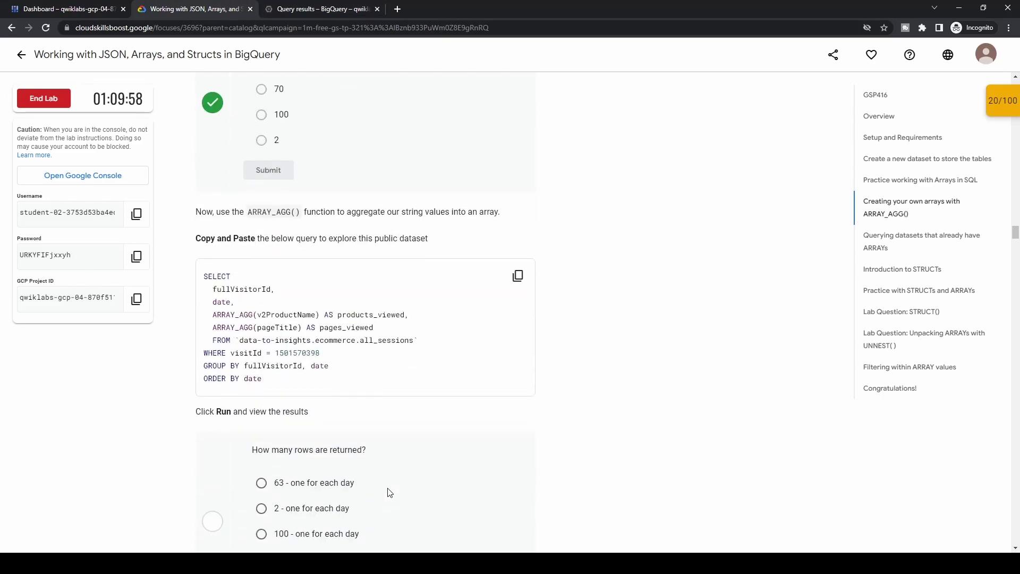
pyautogui.scroll(-2, 389, 492)
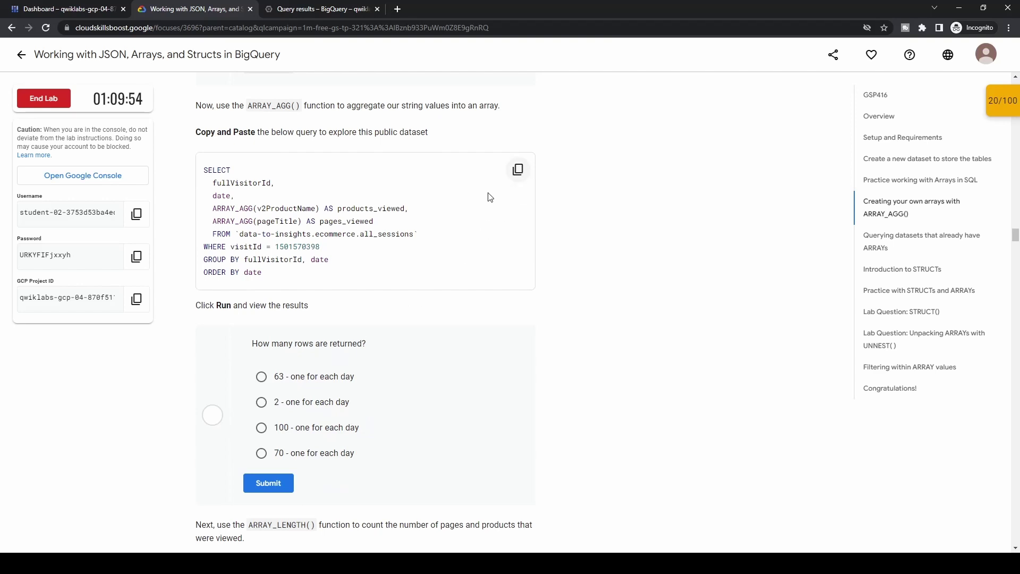
pyautogui.click(517, 169)
pyautogui.moveTo(226, 209); pyautogui.dragTo(398, 227)
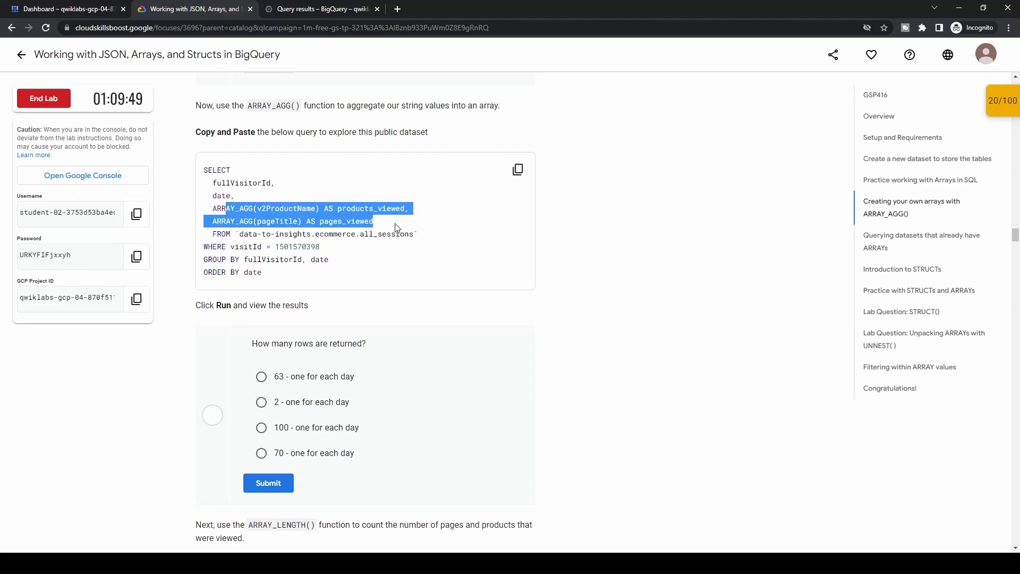
pyautogui.click(323, 10)
pyautogui.hotkey('ctrl', 'a')
pyautogui.hotkey('ctrl', 'v')
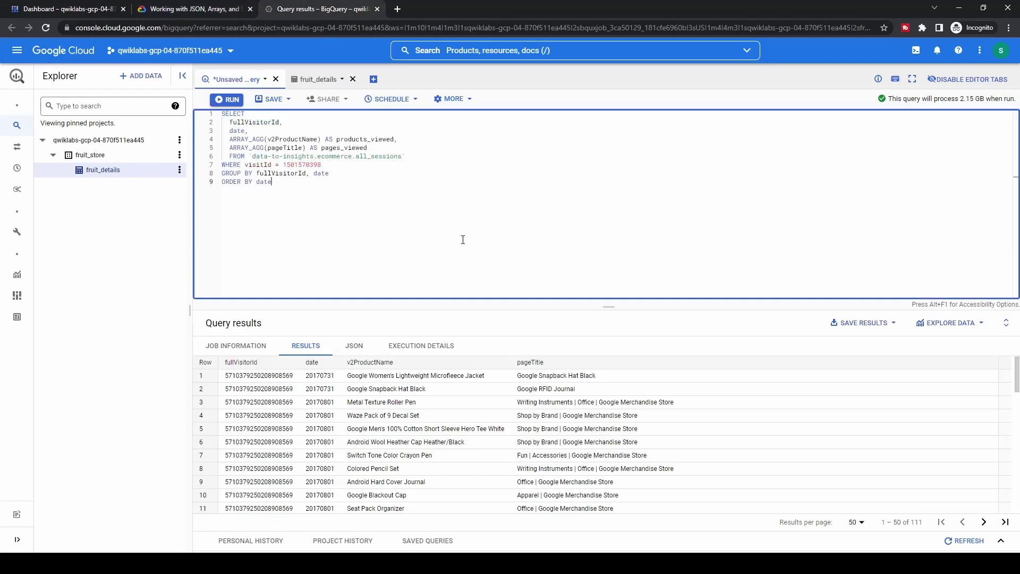
pyautogui.click(232, 101)
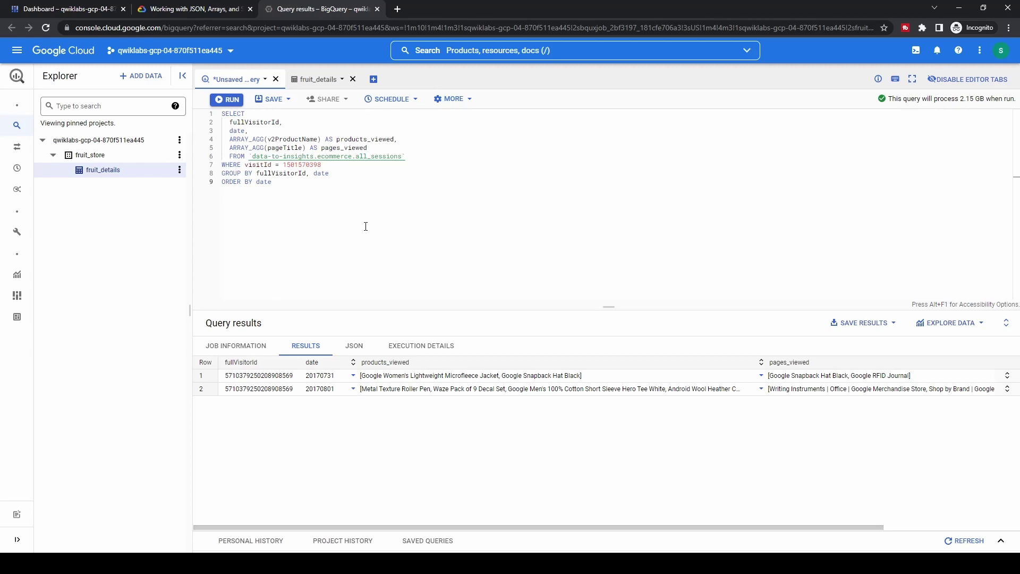
# Submit "2 - one for each day" for the ARRAY_AGG row-count question and compare it with the query results
pyautogui.click(202, 9)
pyautogui.click(321, 402)
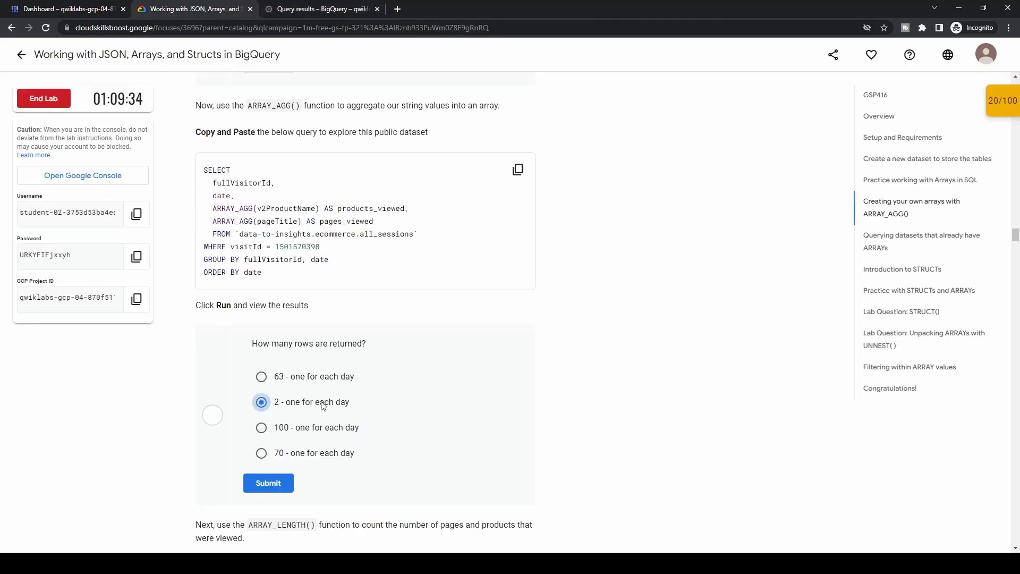
pyautogui.click(277, 483)
pyautogui.scroll(-1, 279, 483)
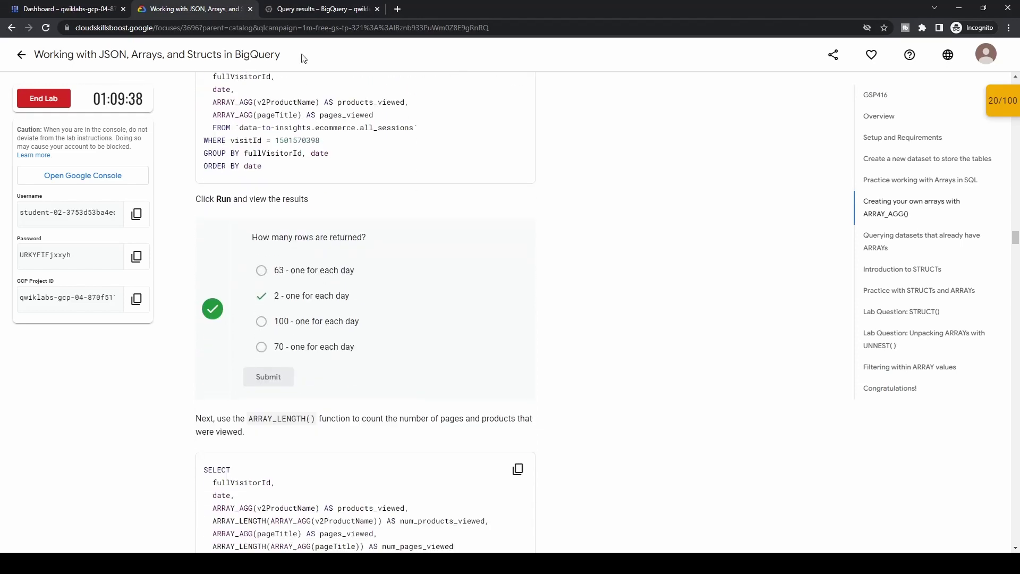
pyautogui.click(329, 9)
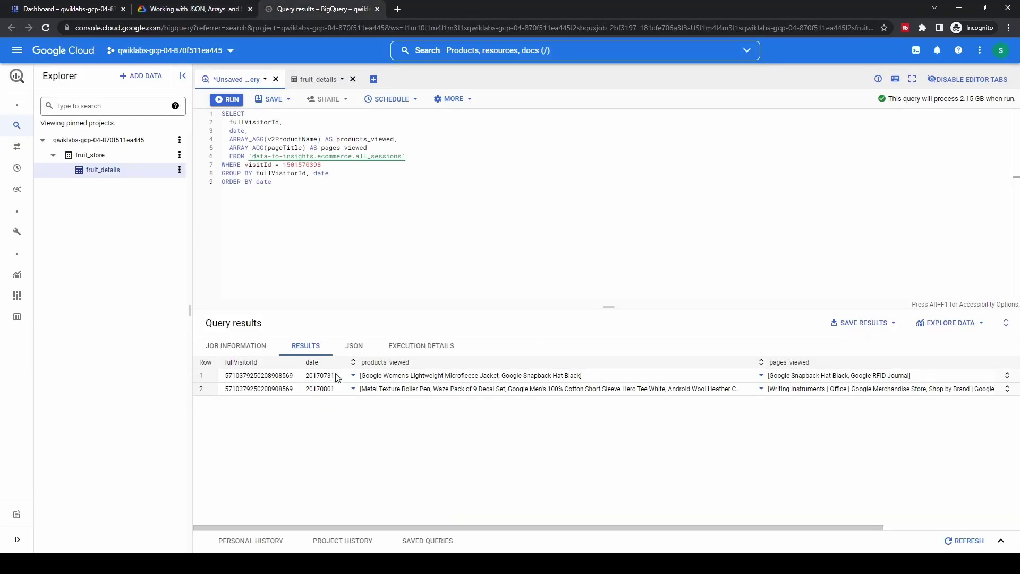
pyautogui.click(223, 11)
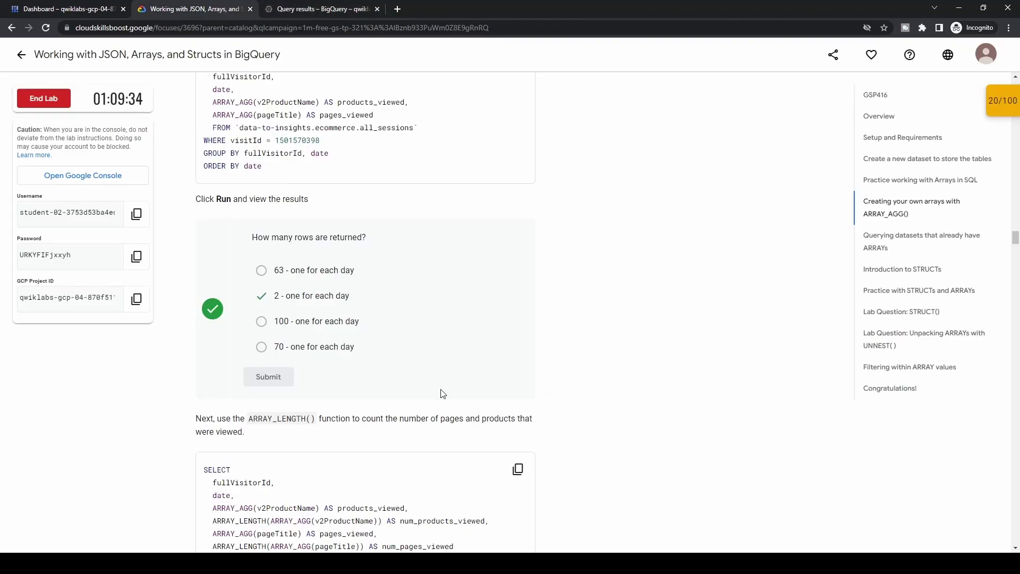
# Run the lab's ARRAY_LENGTH() query in BigQuery in place of the previous one and view the num_pages_viewed column
pyautogui.scroll(-1, 445, 399)
pyautogui.scroll(-5, 449, 411)
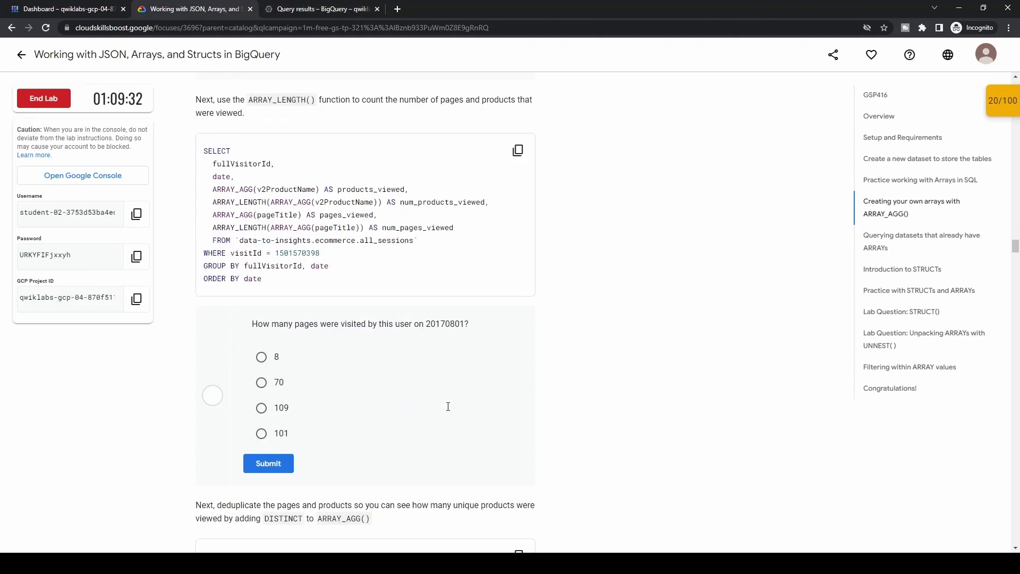
pyautogui.click(518, 151)
pyautogui.click(332, 9)
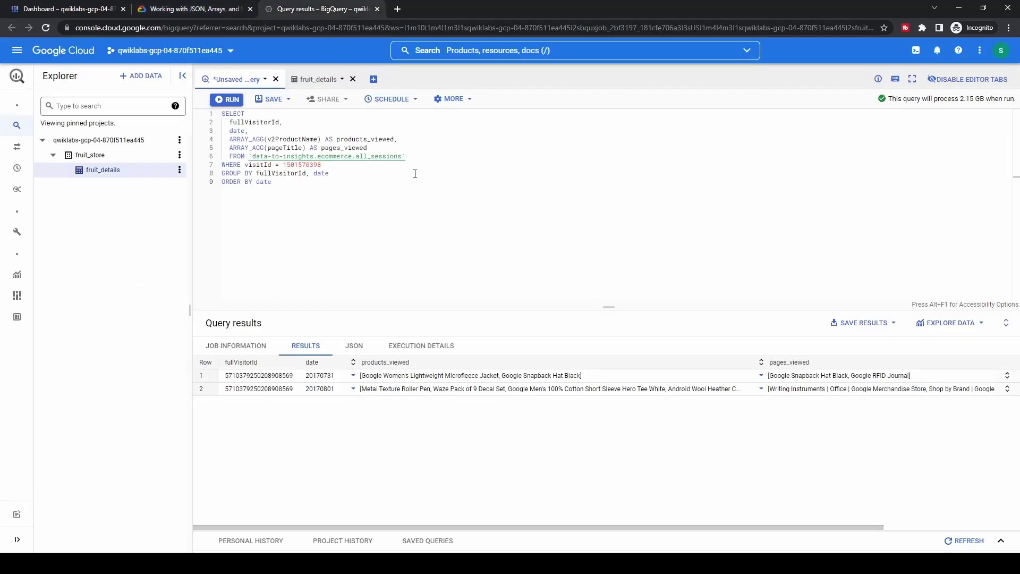
pyautogui.hotkey('ctrl', 'a')
pyautogui.hotkey('ctrl', 'v')
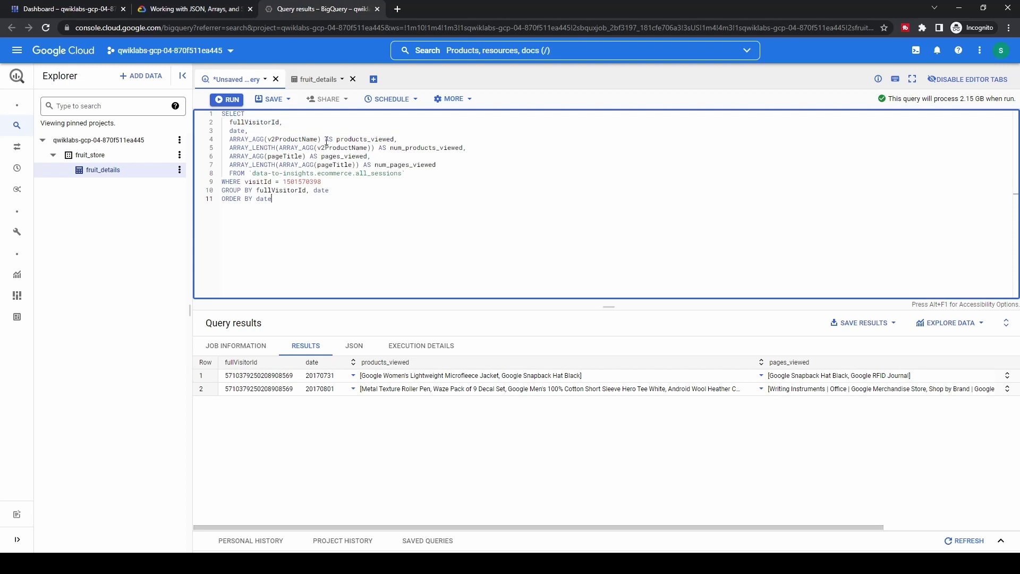
pyautogui.click(228, 100)
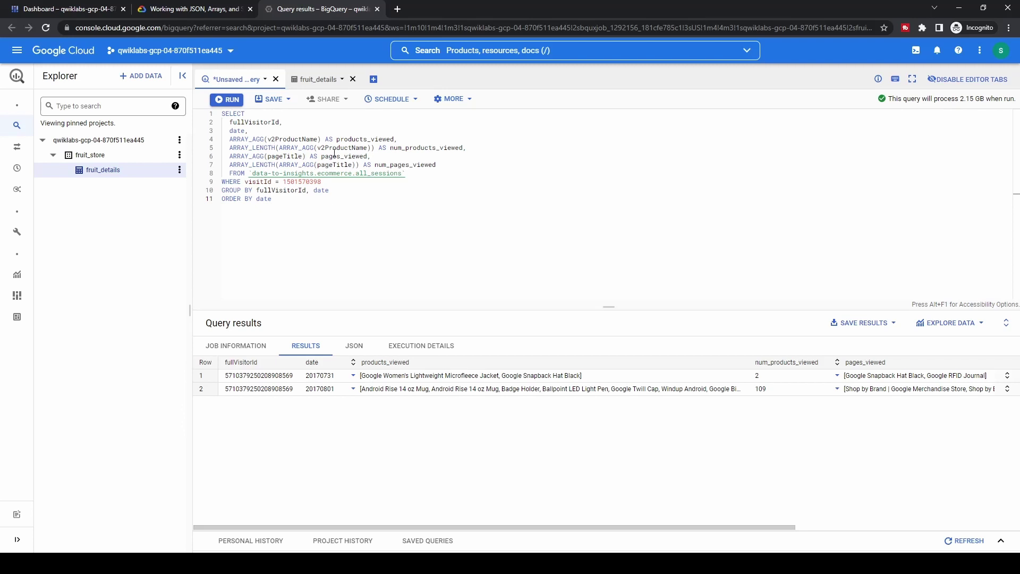
pyautogui.click(438, 152)
pyautogui.click(418, 168)
pyautogui.moveTo(762, 528); pyautogui.dragTo(998, 532)
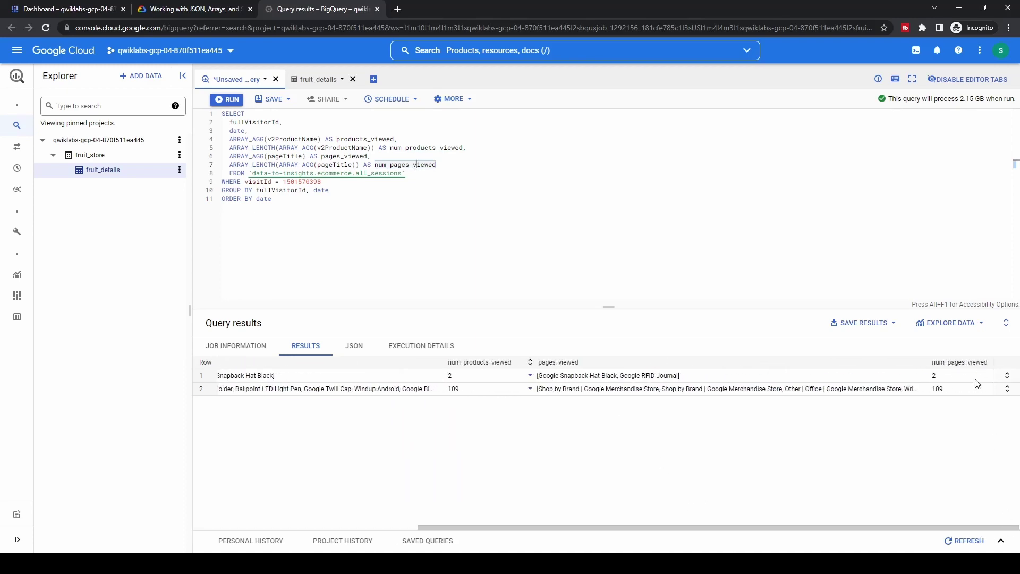
# Look up num_pages_viewed for 20170801 in the query results and submit 109 as the lab's pages-visited answer
pyautogui.click(214, 5)
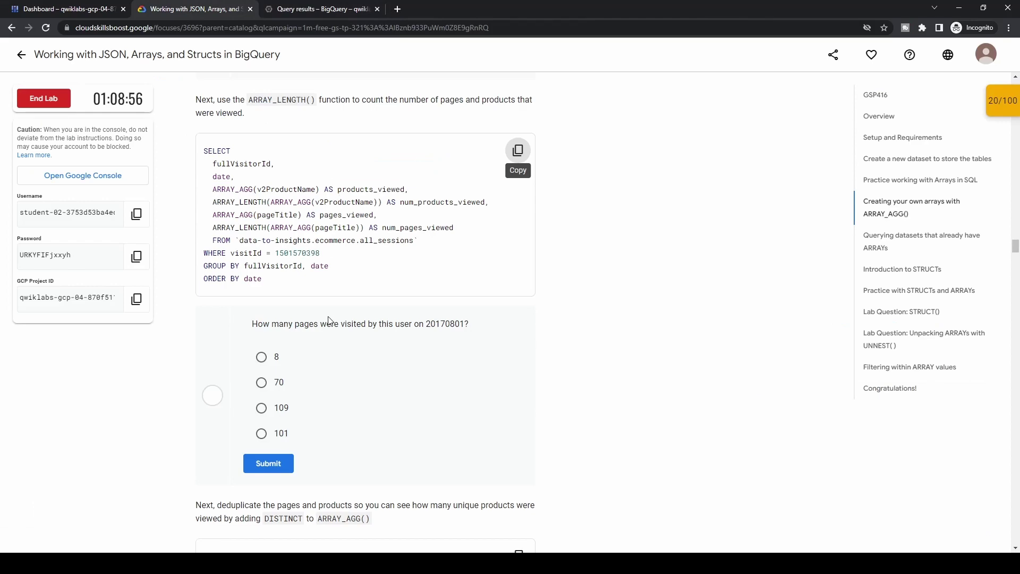
pyautogui.doubleClick(447, 324)
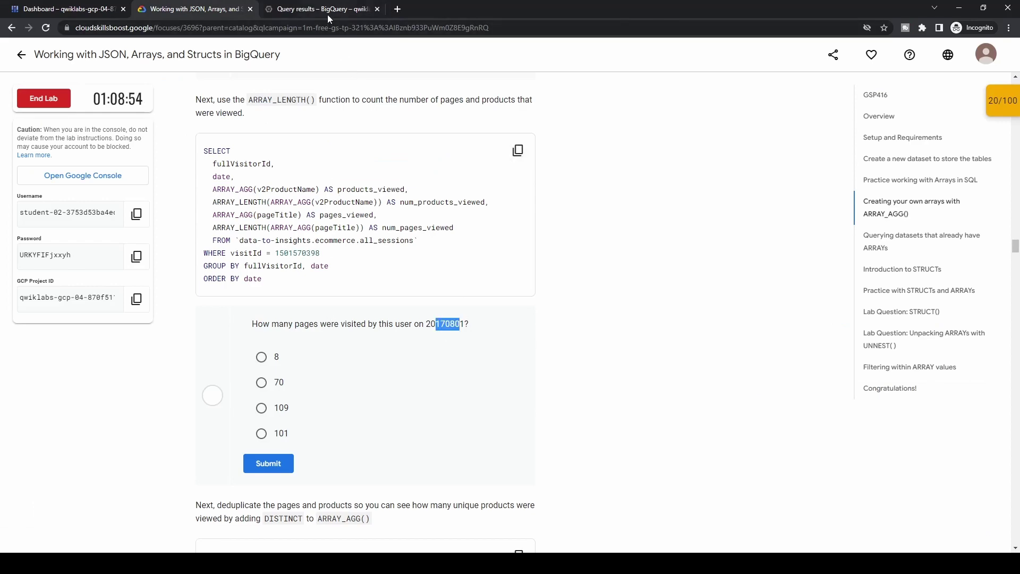
pyautogui.click(328, 12)
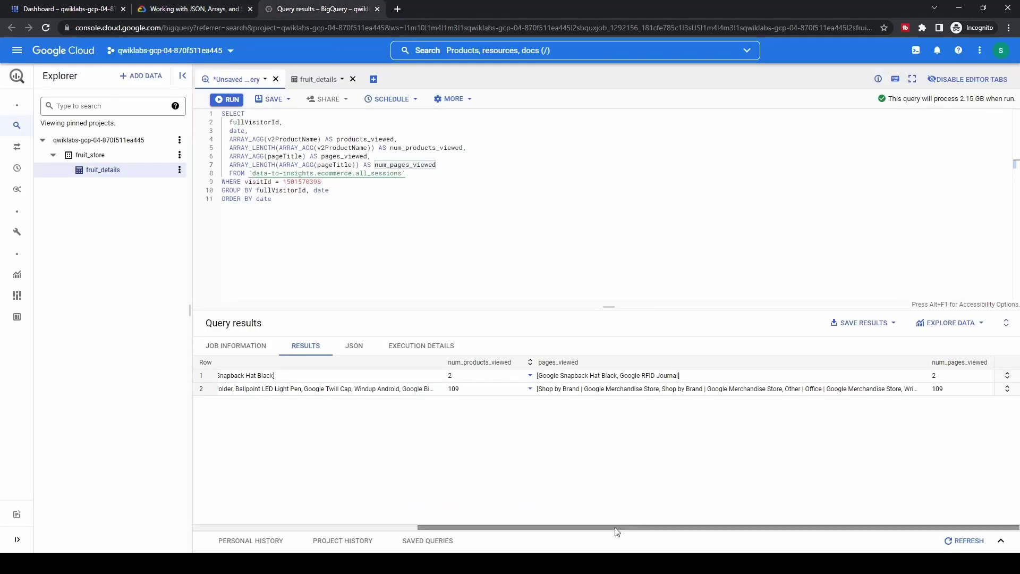
pyautogui.moveTo(616, 529); pyautogui.dragTo(433, 518)
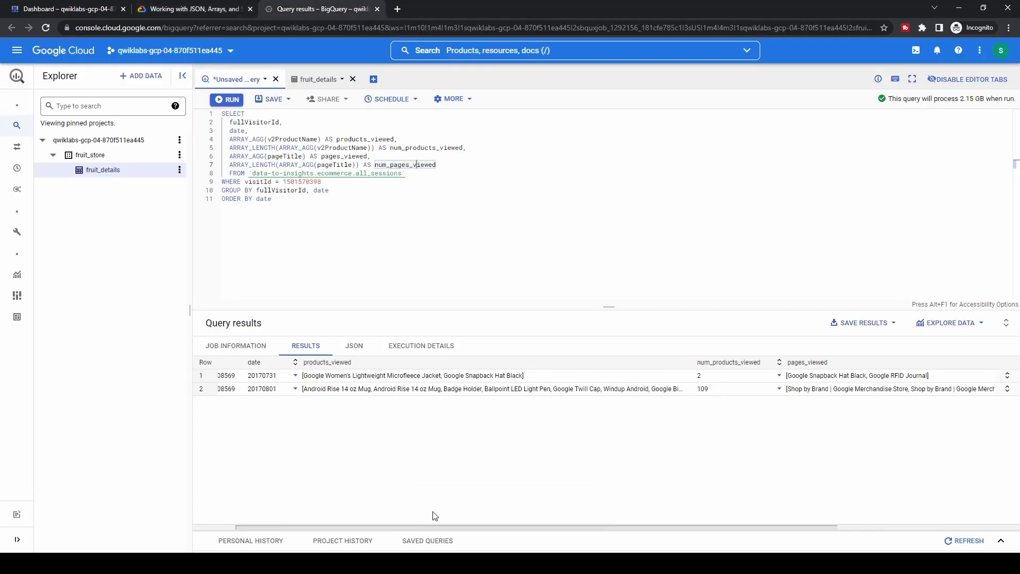
pyautogui.doubleClick(260, 391)
pyautogui.moveTo(615, 531); pyautogui.dragTo(835, 542)
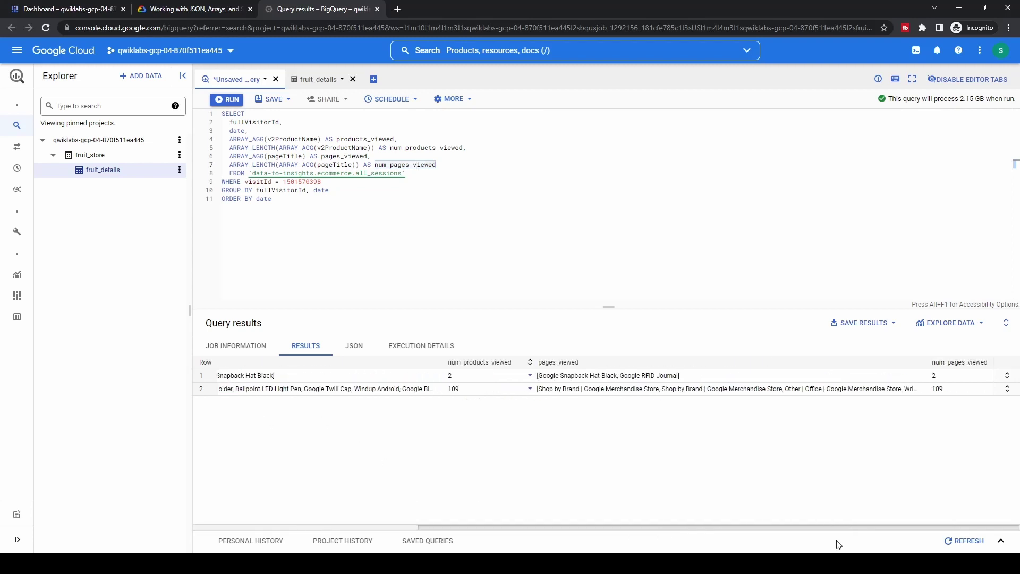
pyautogui.doubleClick(937, 388)
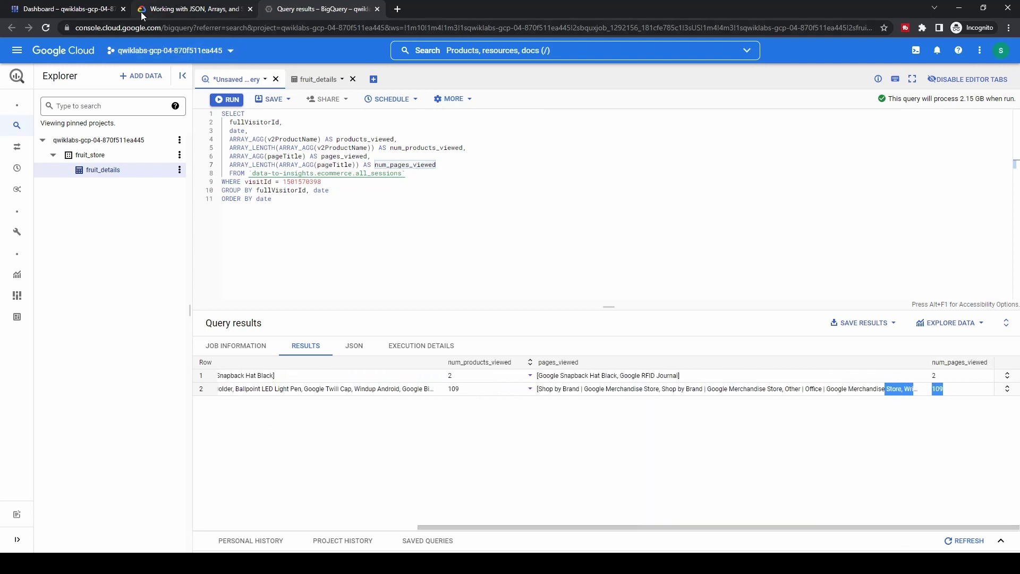
pyautogui.click(162, 8)
pyautogui.click(282, 408)
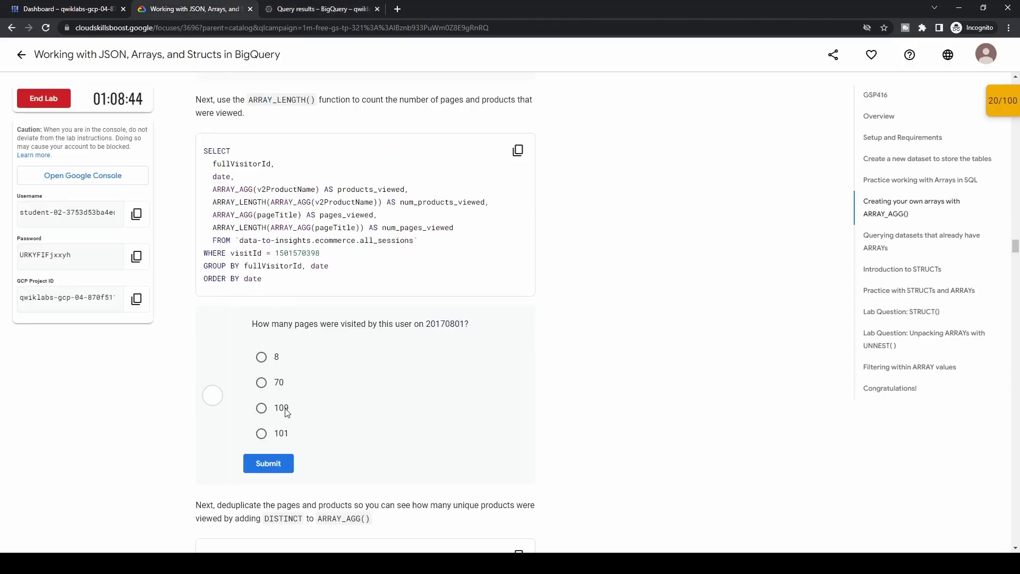
pyautogui.click(289, 461)
# Run the lab's ARRAY_AGG(DISTINCT ...) query in BigQuery in place of the previous one and view the distinct_pages_viewed column
pyautogui.scroll(-6, 387, 463)
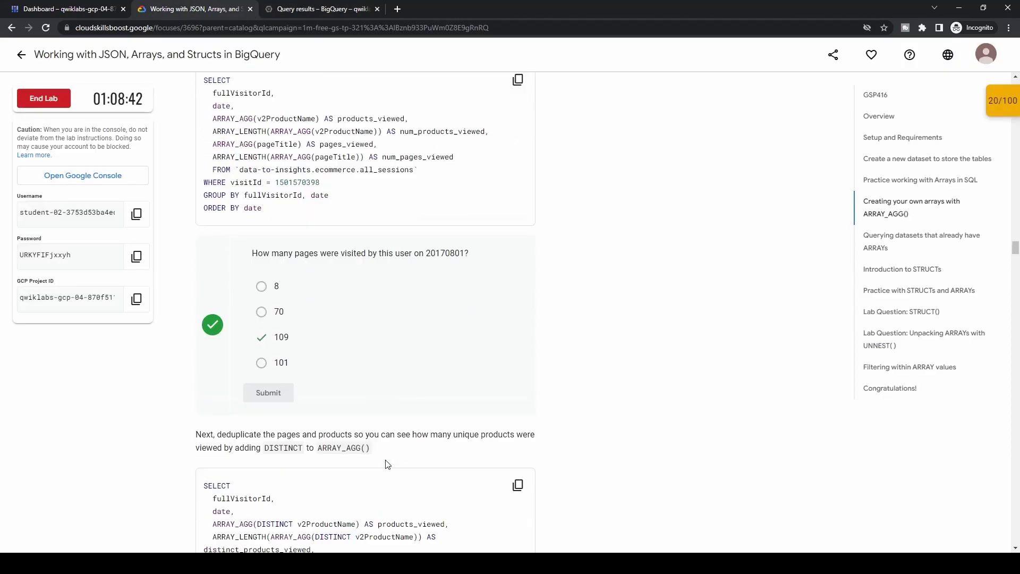
pyautogui.scroll(-1, 387, 464)
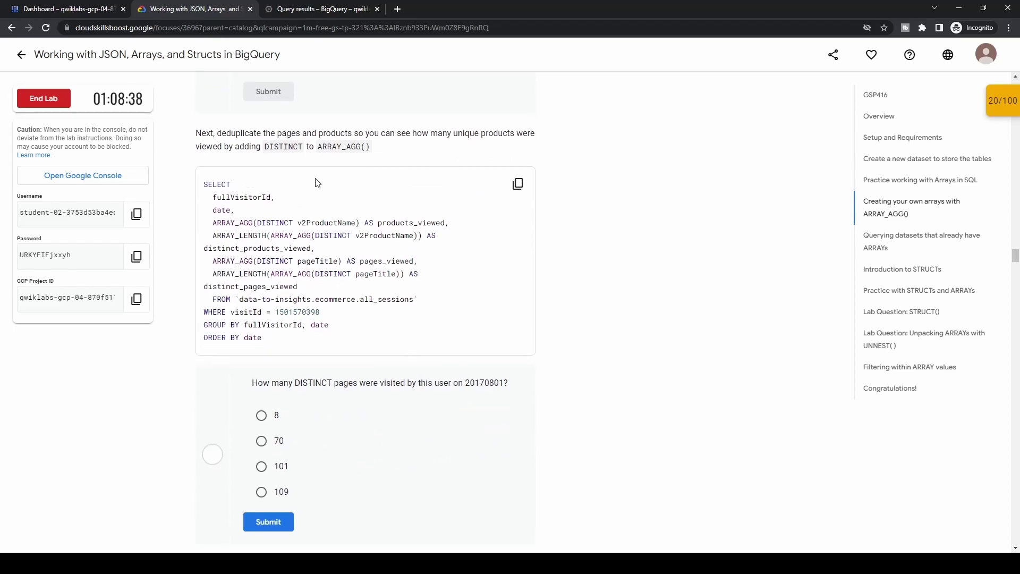
pyautogui.click(517, 184)
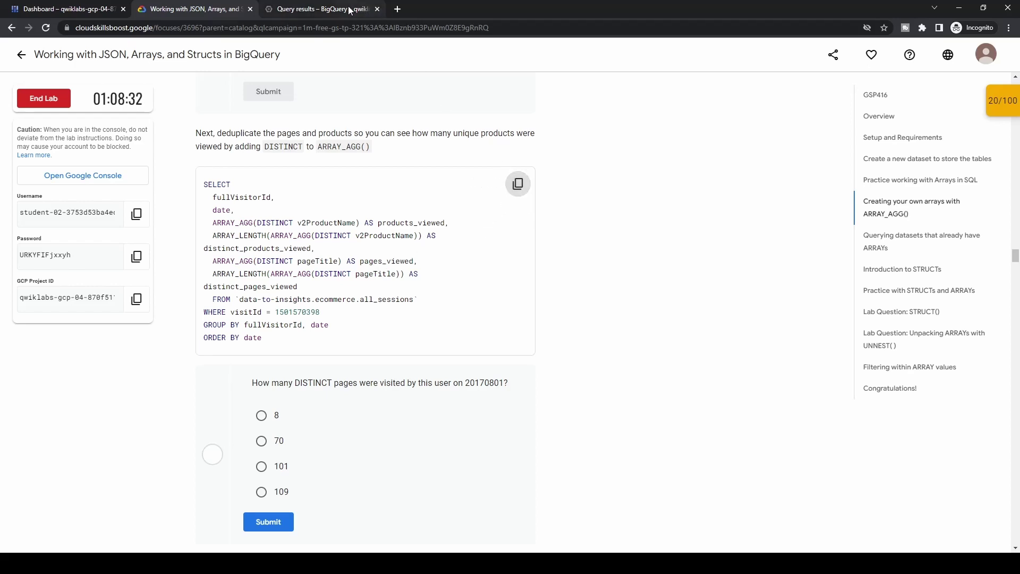
pyautogui.click(349, 10)
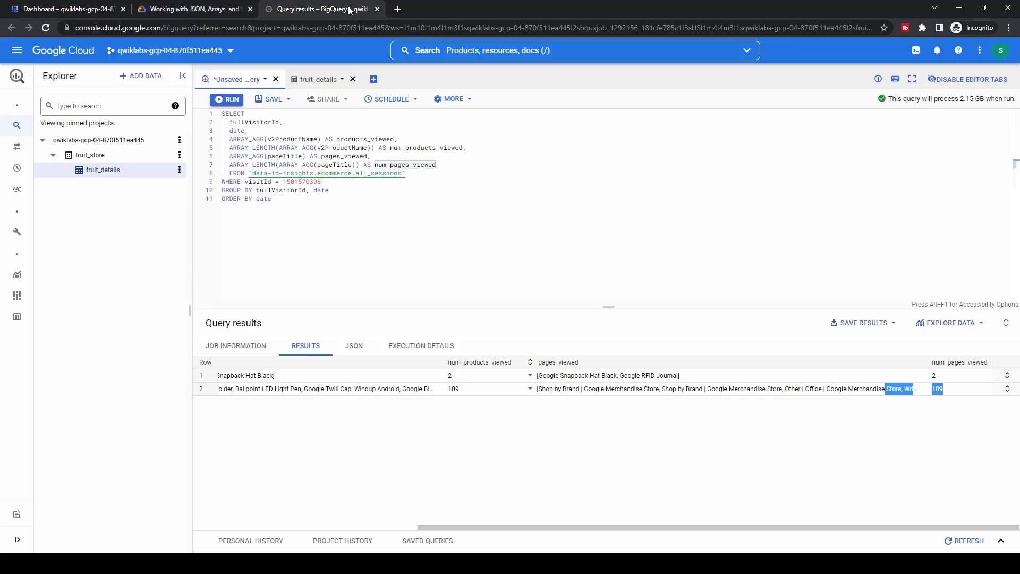
pyautogui.click(444, 239)
pyautogui.hotkey('ctrl', 'a')
pyautogui.hotkey('ctrl', 'v')
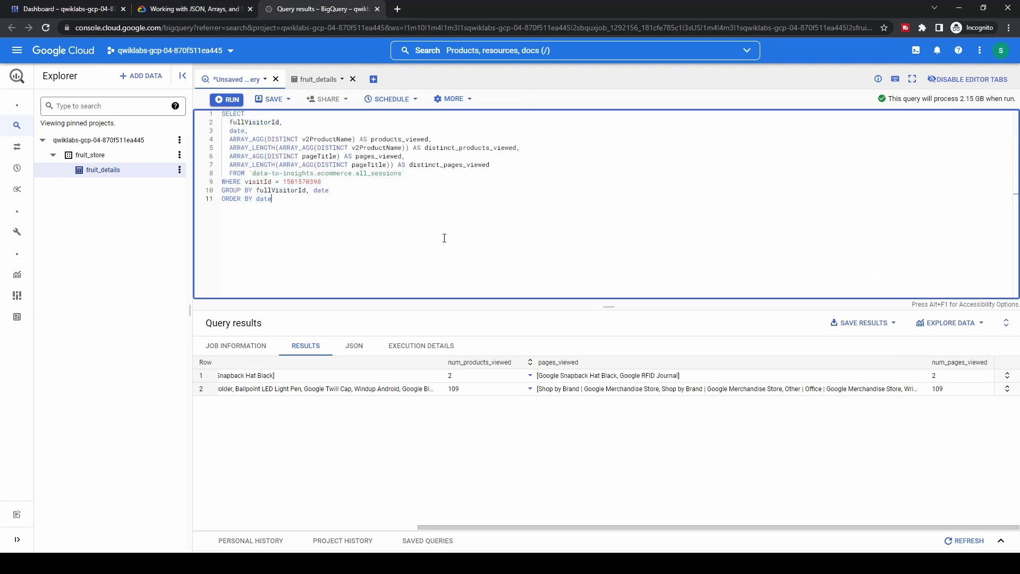
pyautogui.click(226, 99)
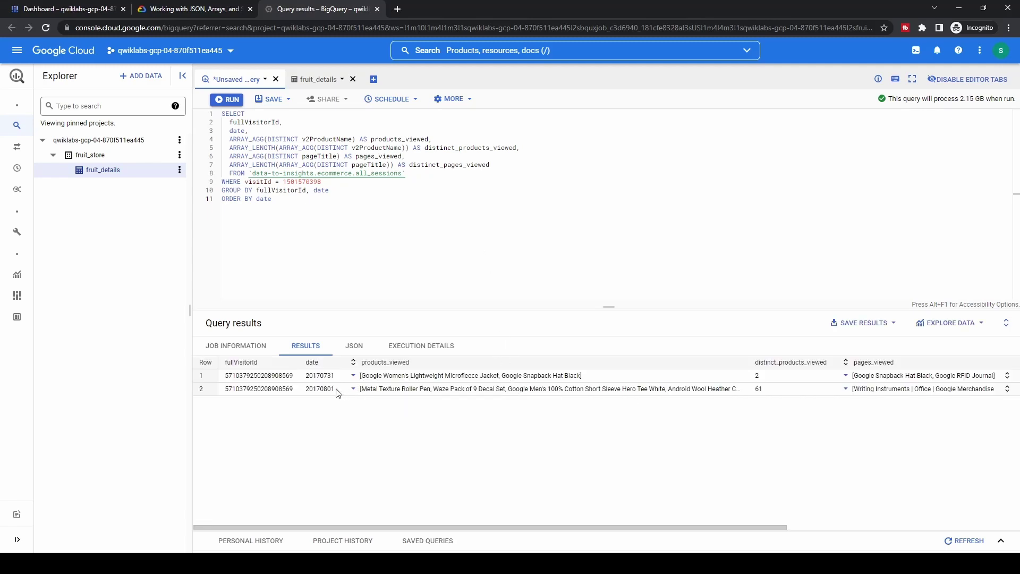
pyautogui.moveTo(656, 527); pyautogui.dragTo(939, 529)
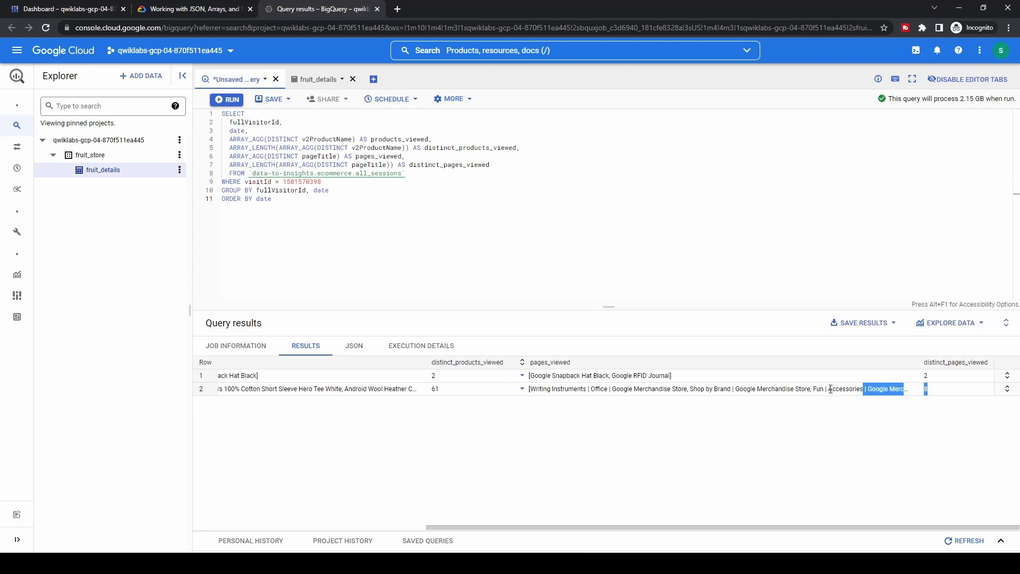
# Submit 8 as the lab's answer for how many DISTINCT pages the user visited on 20170801
pyautogui.click(186, 10)
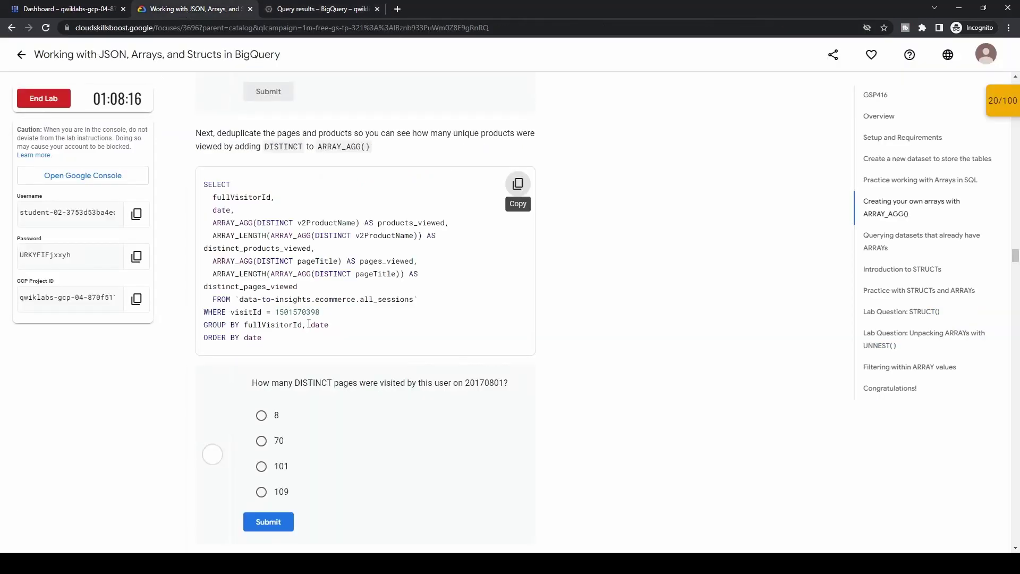
pyautogui.click(274, 412)
pyautogui.click(282, 523)
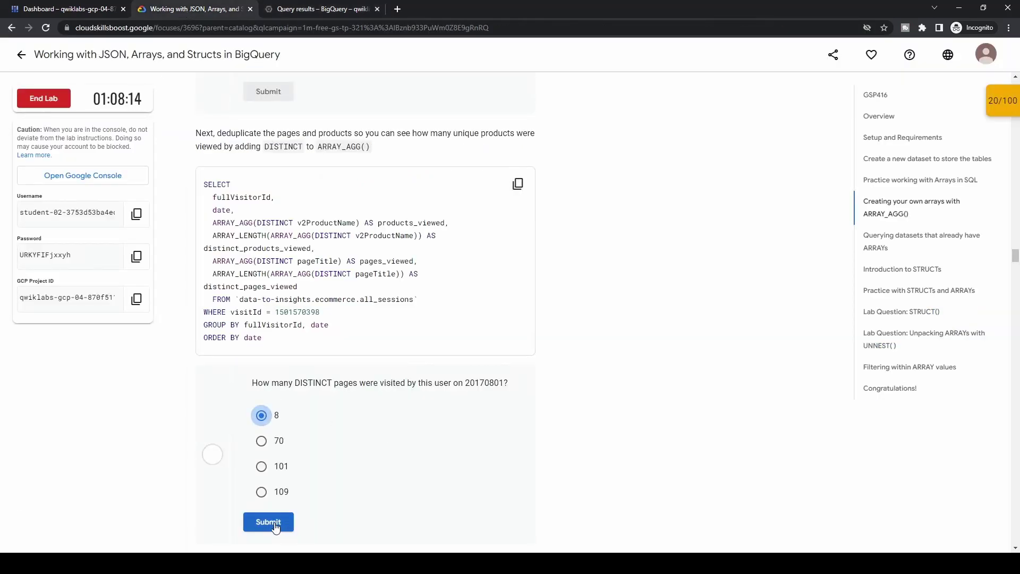
# Check the lab progress for the objective of executing the query to see how many unique products were viewed
pyautogui.scroll(-5, 439, 481)
pyautogui.scroll(-1, 440, 481)
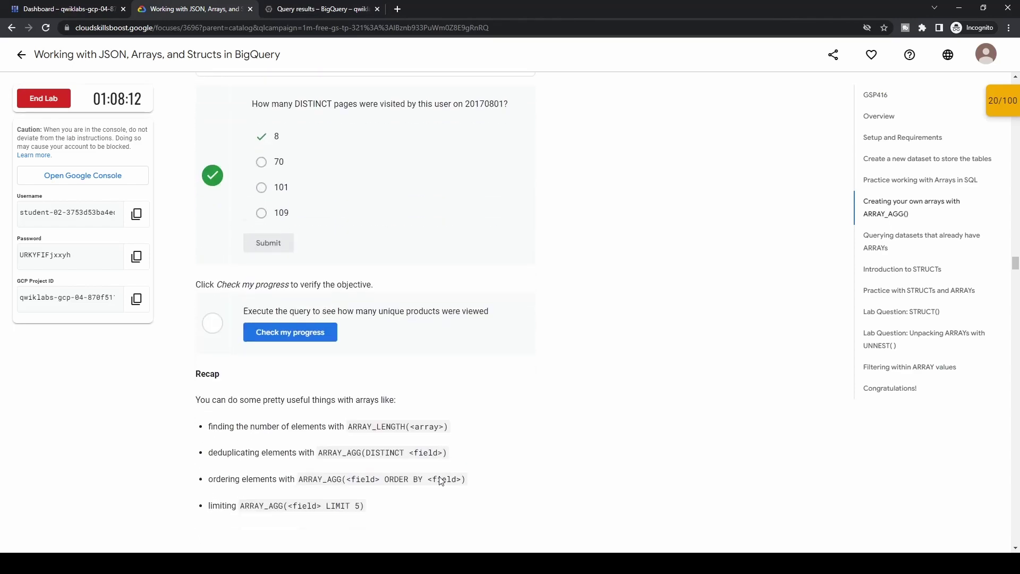
pyautogui.click(332, 293)
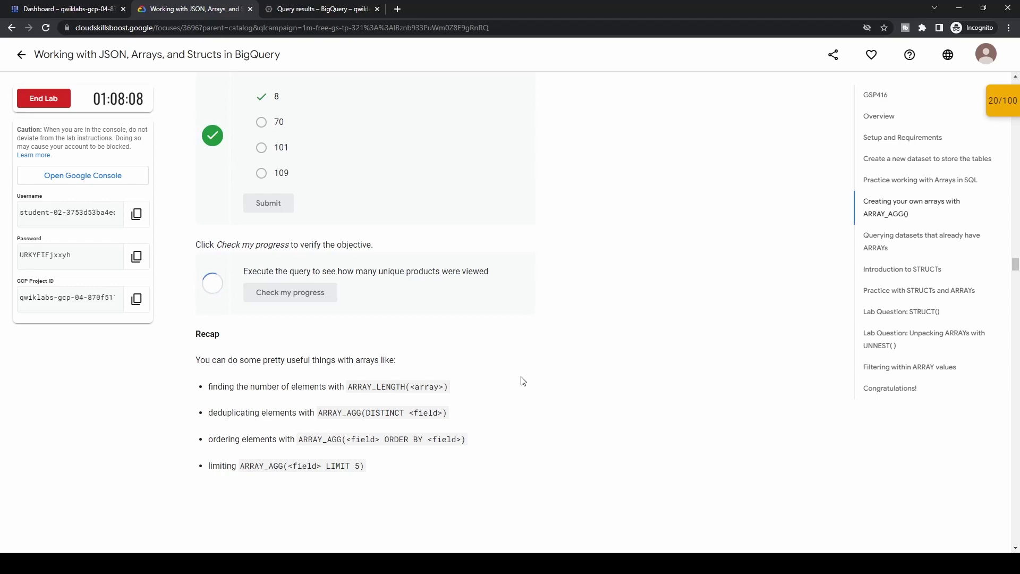
pyautogui.scroll(-3, 523, 381)
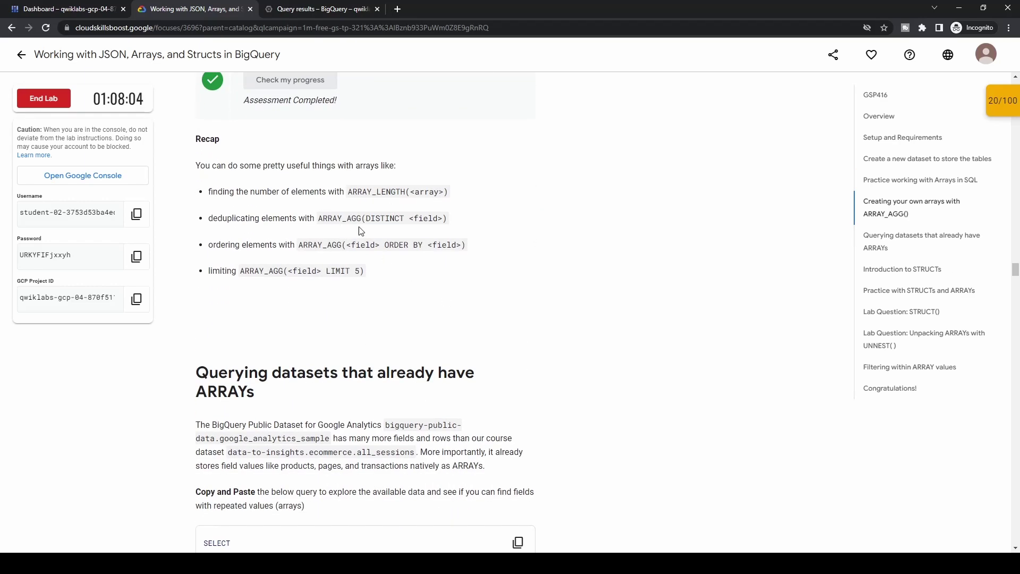
pyautogui.scroll(-5, 537, 421)
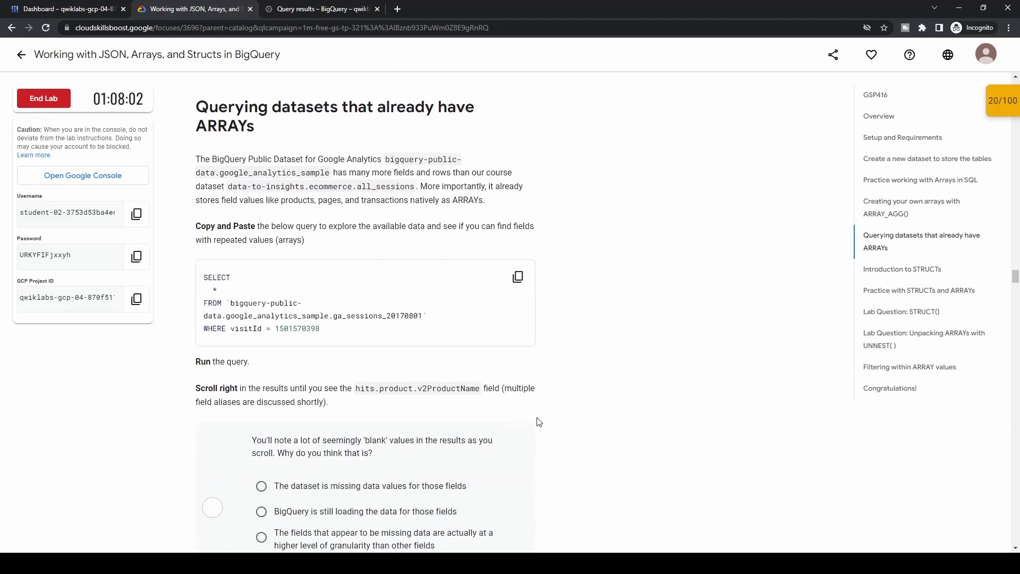
pyautogui.scroll(-1, 538, 422)
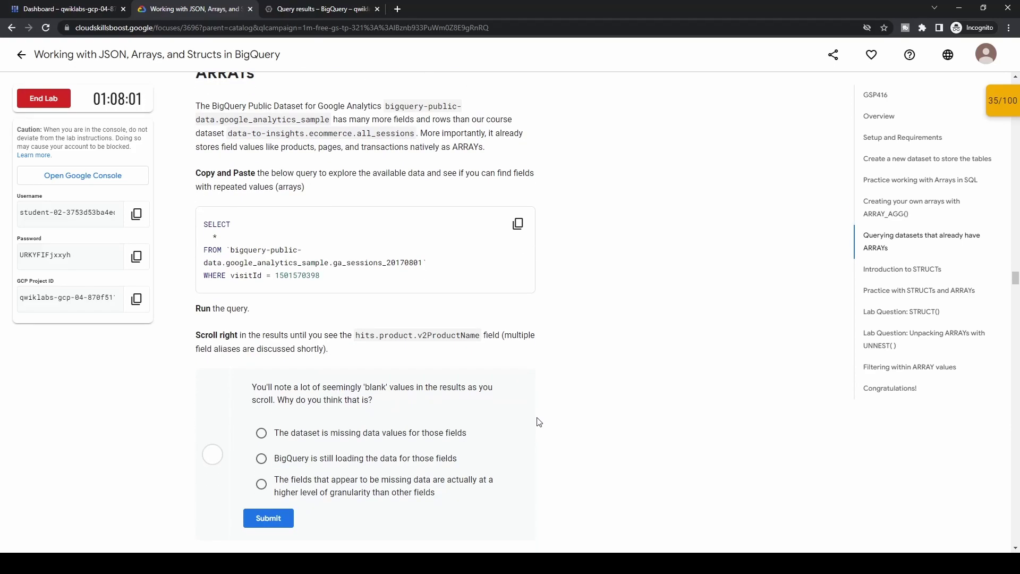
pyautogui.click(518, 223)
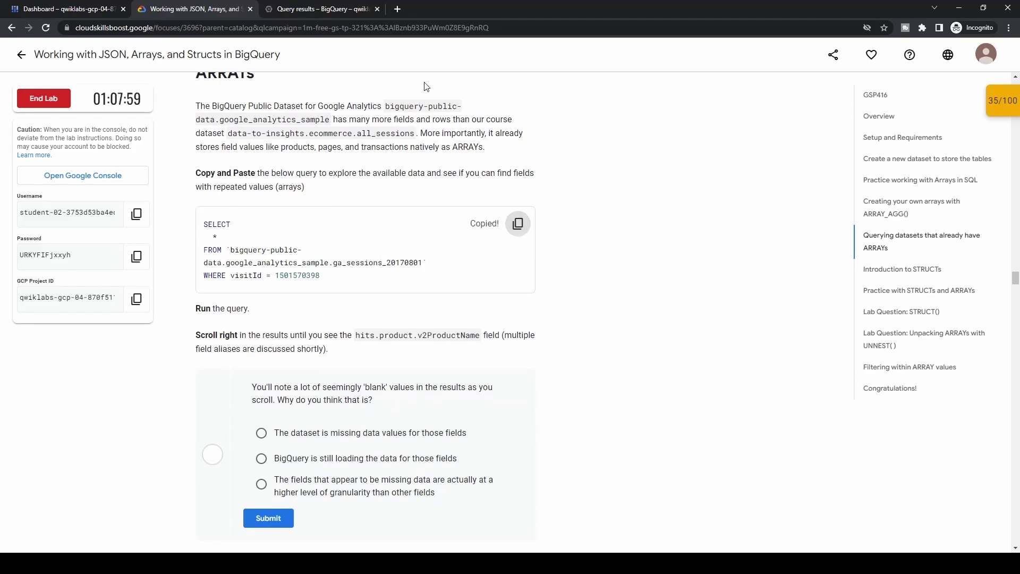
pyautogui.click(359, 9)
pyautogui.click(468, 240)
pyautogui.hotkey('ctrl', 'a')
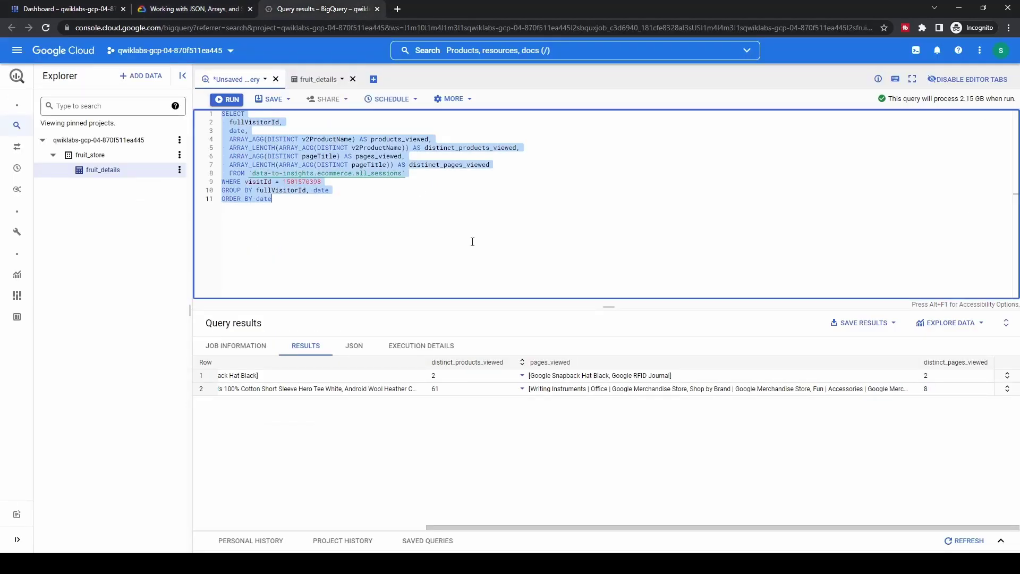
pyautogui.hotkey('ctrl', 'v')
pyautogui.click(229, 101)
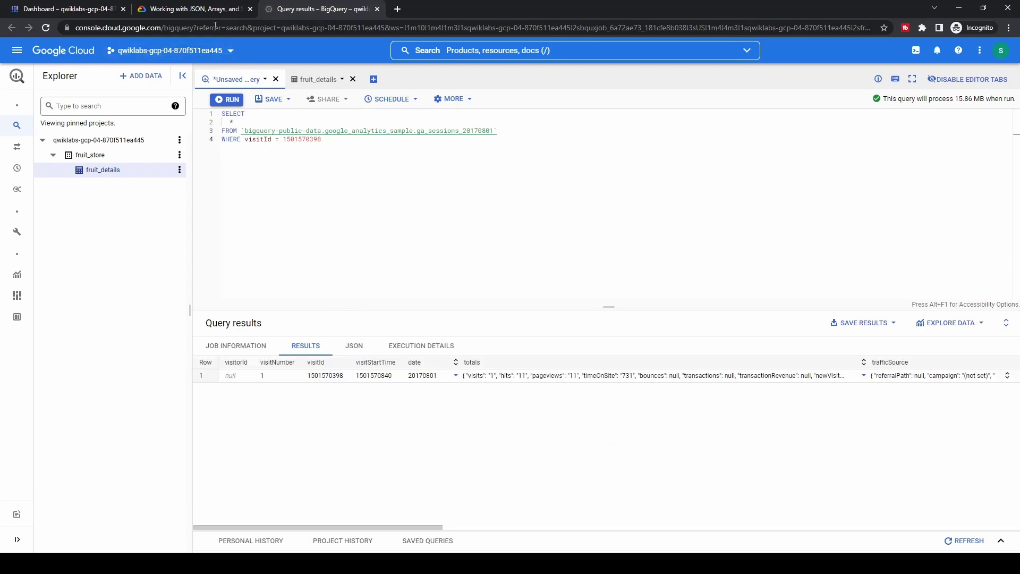
# Look up the hits.product.v2ProductName field in the lab instructions and expand the hits column in the BigQuery results
pyautogui.click(210, 9)
pyautogui.scroll(-2, 412, 372)
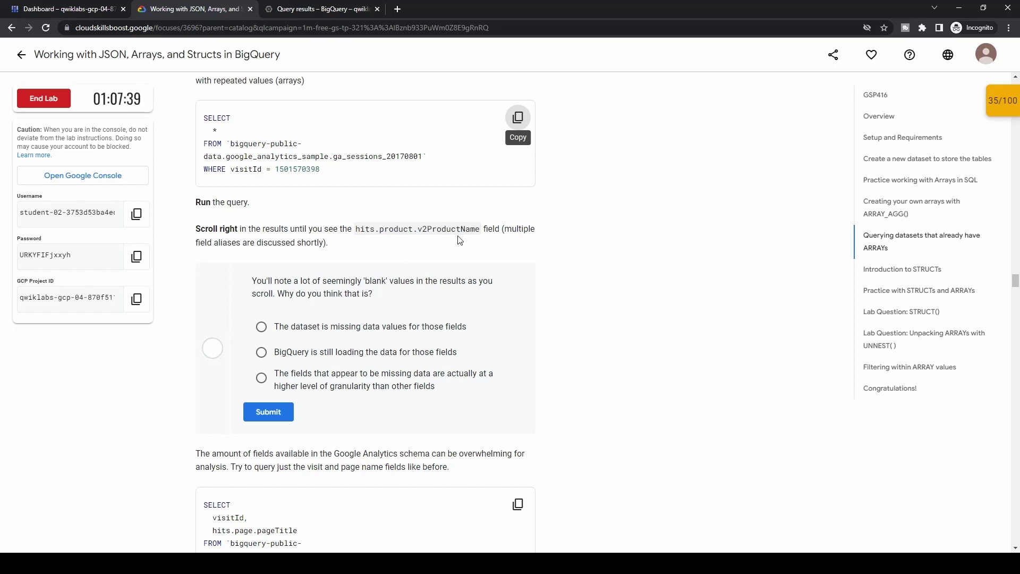
pyautogui.moveTo(418, 229); pyautogui.dragTo(479, 229)
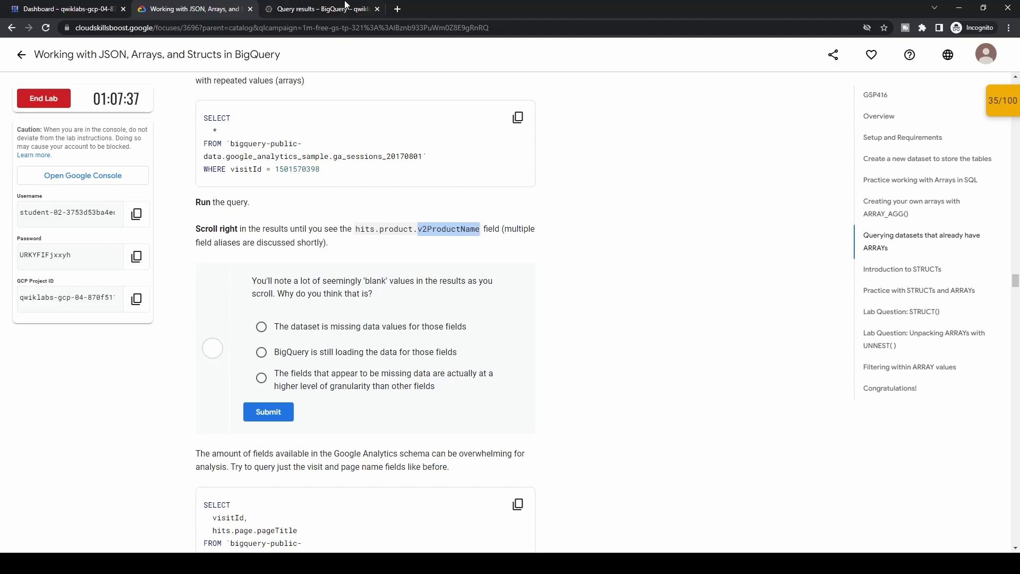
pyautogui.click(315, 8)
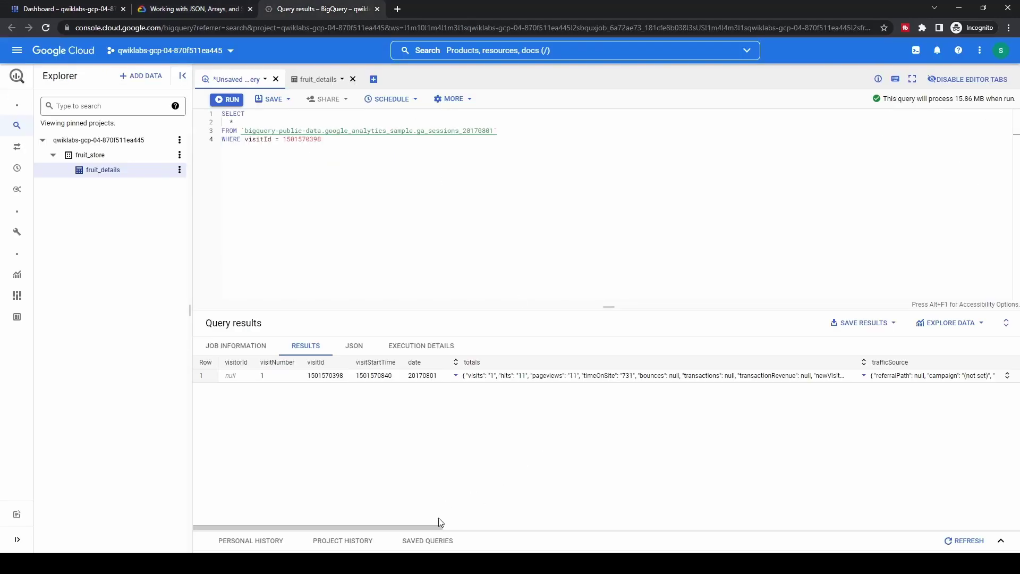
pyautogui.moveTo(426, 529); pyautogui.dragTo(954, 537)
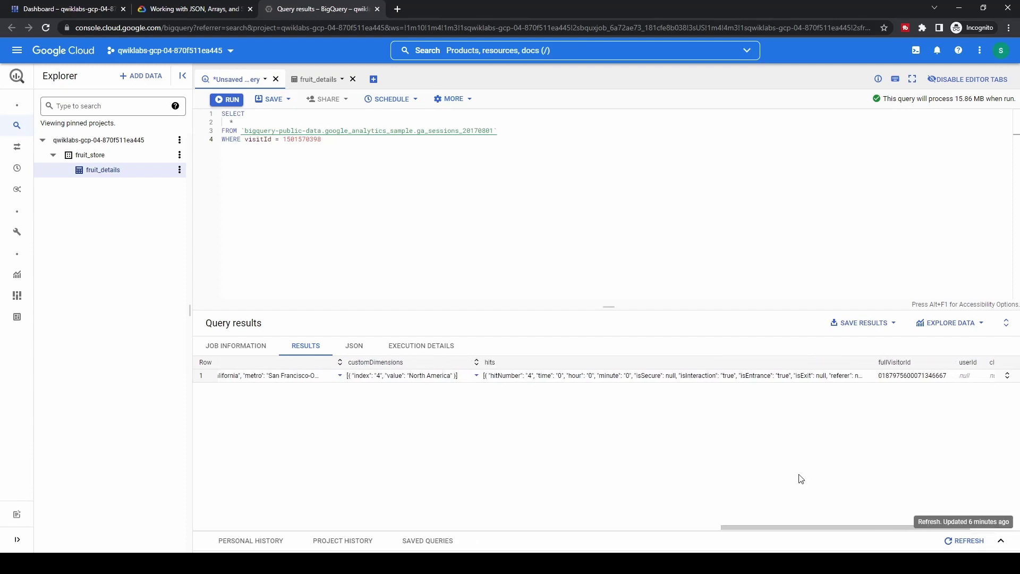
pyautogui.click(477, 376)
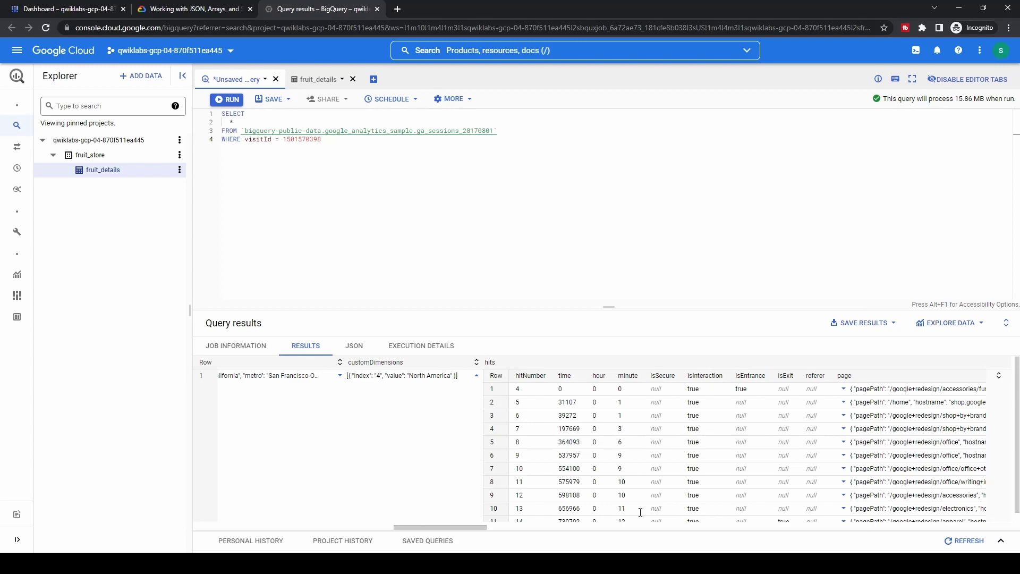
pyautogui.scroll(-1, 569, 507)
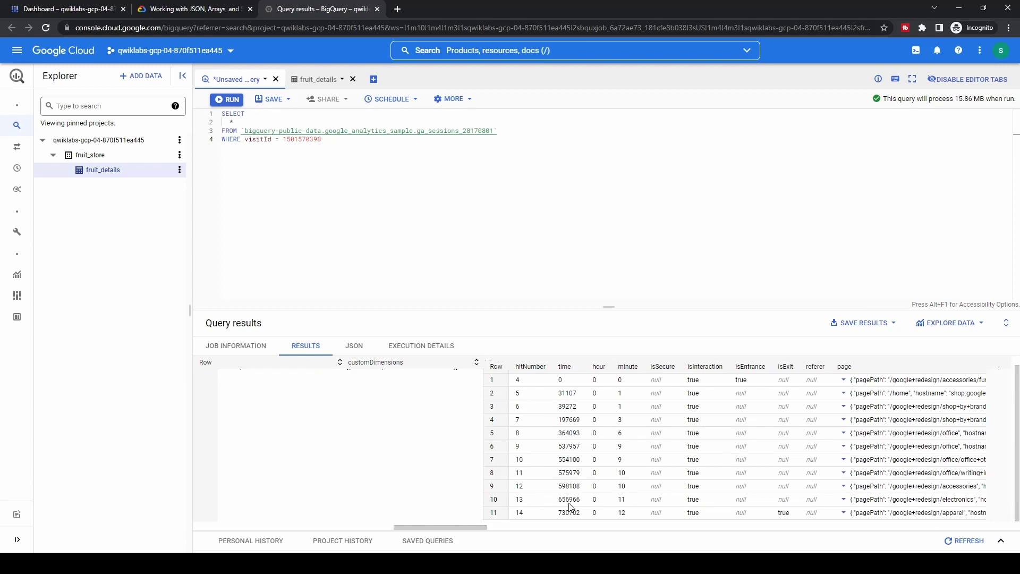
pyautogui.scroll(1, 610, 512)
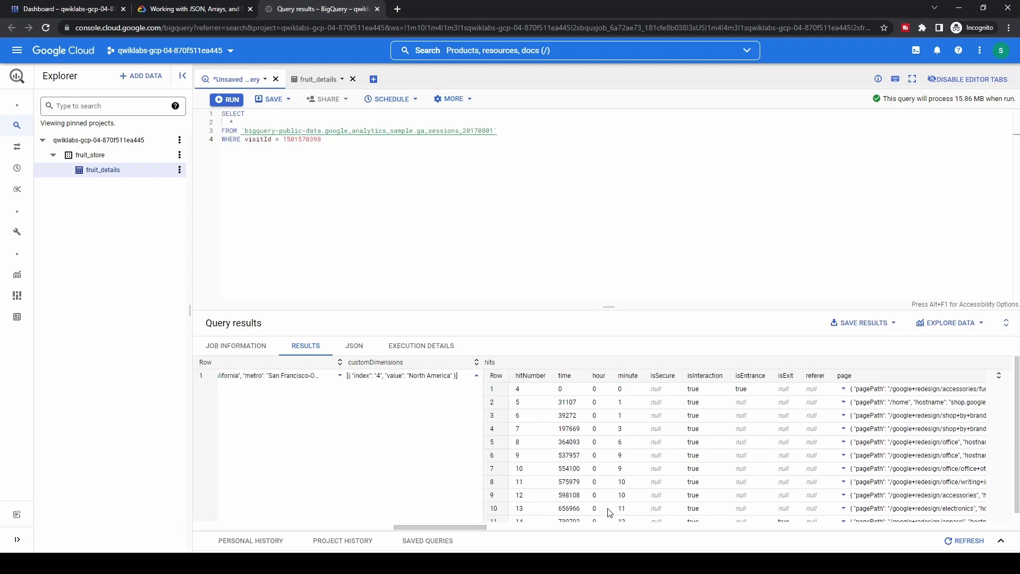
# Recheck the required field name in the lab, examine the expanded hits records in BigQuery and collapse them
pyautogui.click(206, 12)
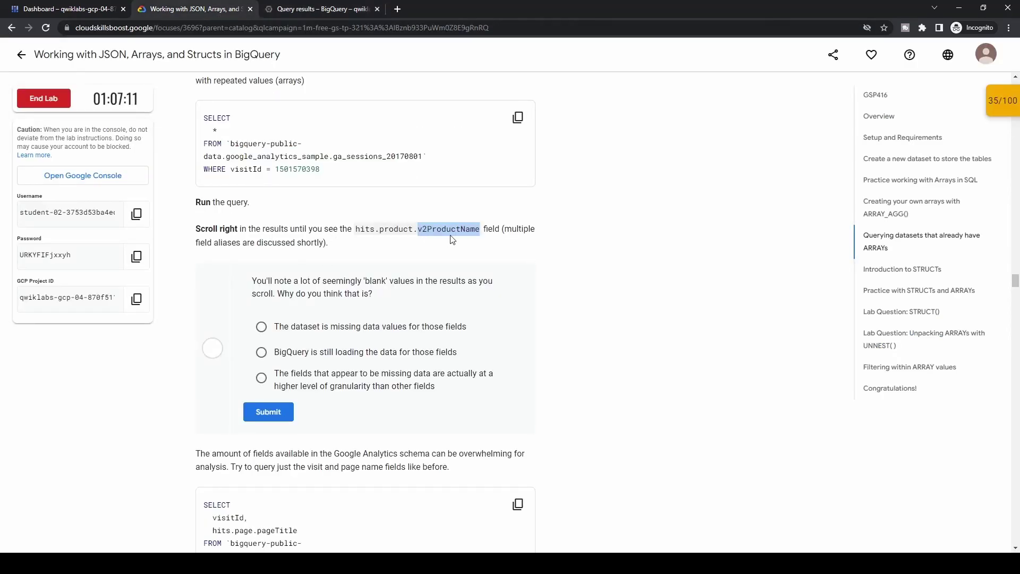
pyautogui.click(333, 12)
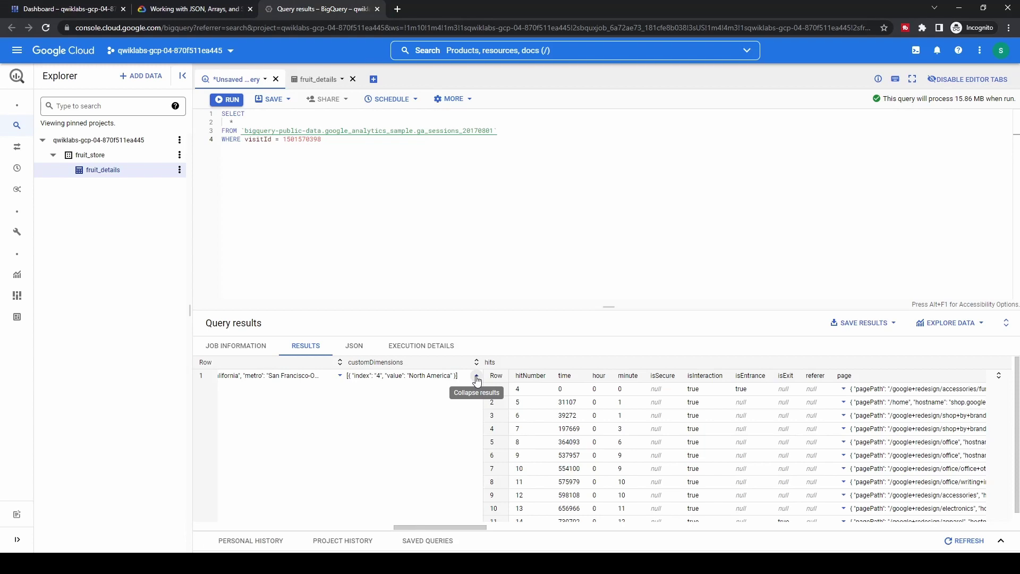
pyautogui.click(206, 10)
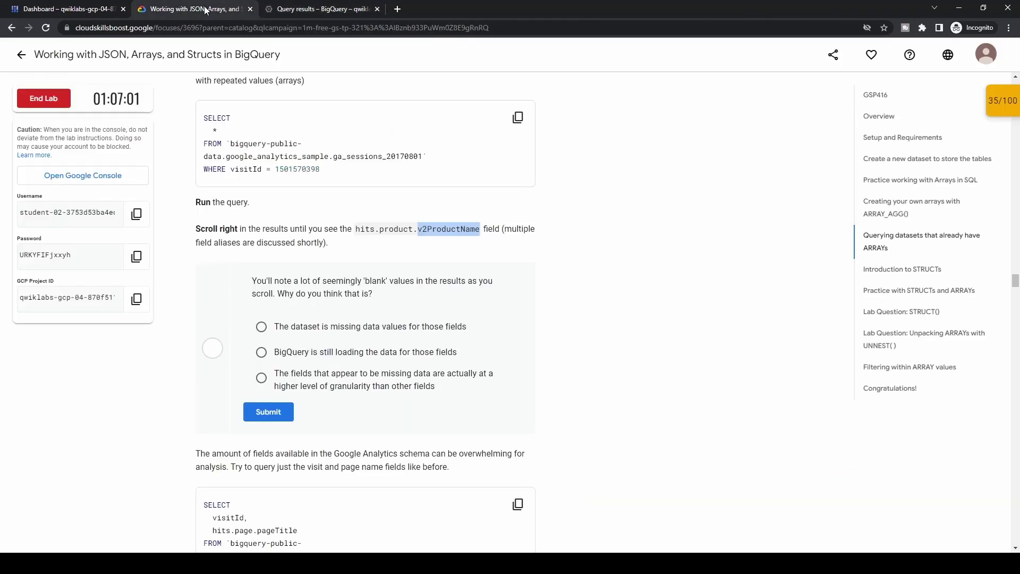
pyautogui.click(314, 8)
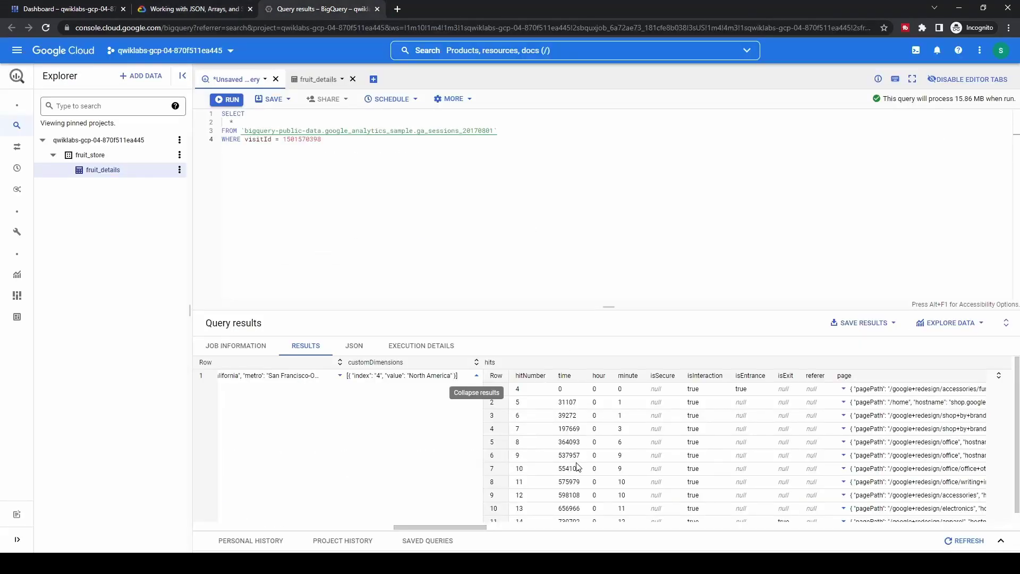
pyautogui.scroll(-1, 578, 467)
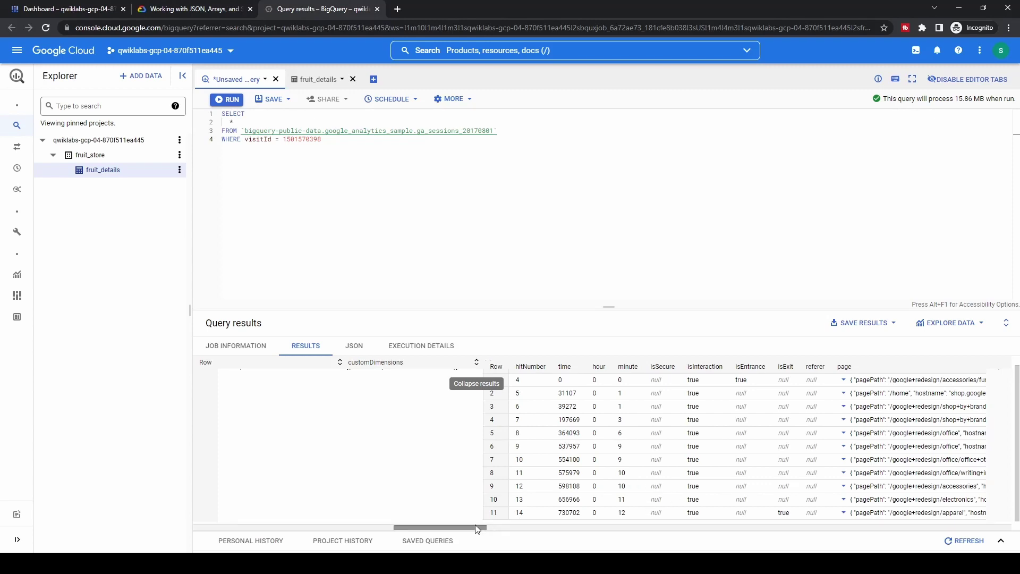
pyautogui.moveTo(475, 524)
pyautogui.mouseDown()
pyautogui.moveTo(506, 525)
pyautogui.moveTo(487, 528)
pyautogui.mouseUp()
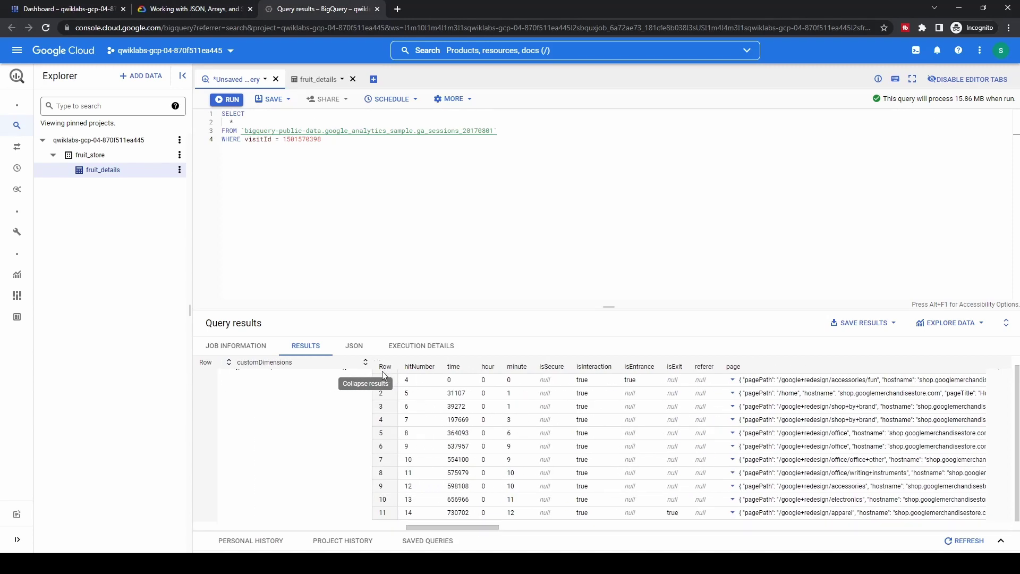
pyautogui.scroll(1, 372, 378)
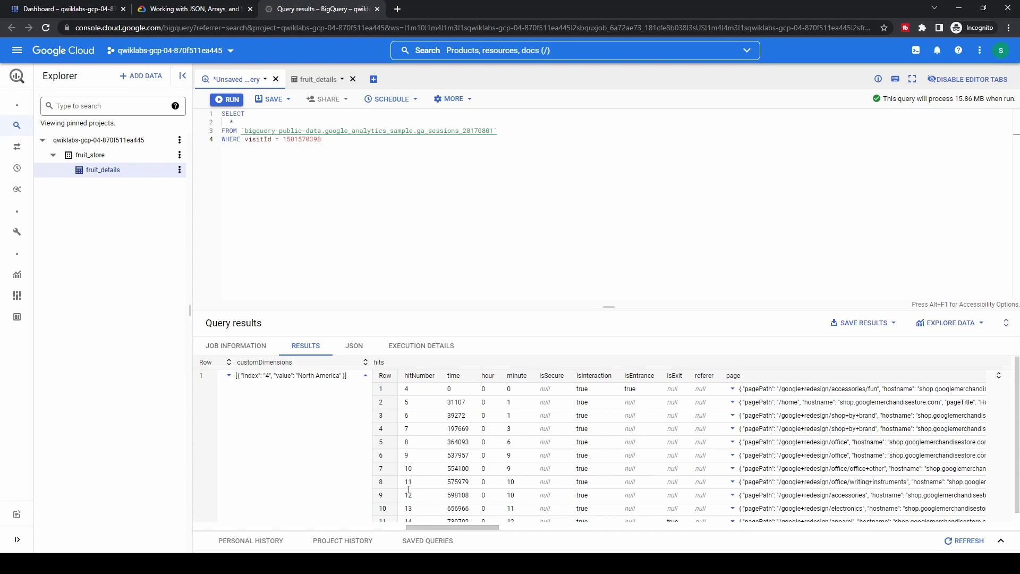
pyautogui.click(364, 378)
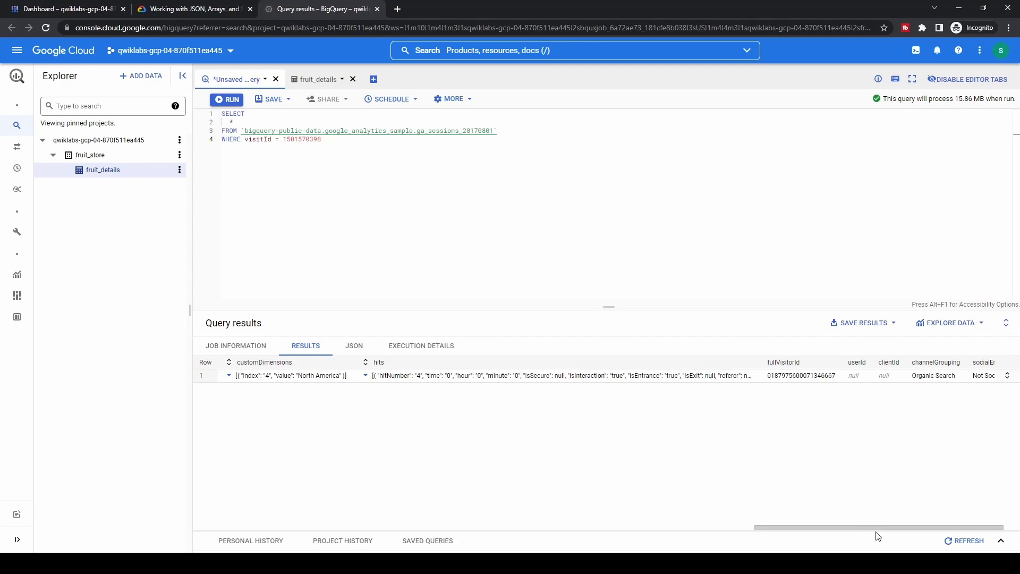
# Expand the hits records again and browse their nested columns to find the product column
pyautogui.moveTo(880, 529); pyautogui.dragTo(820, 528)
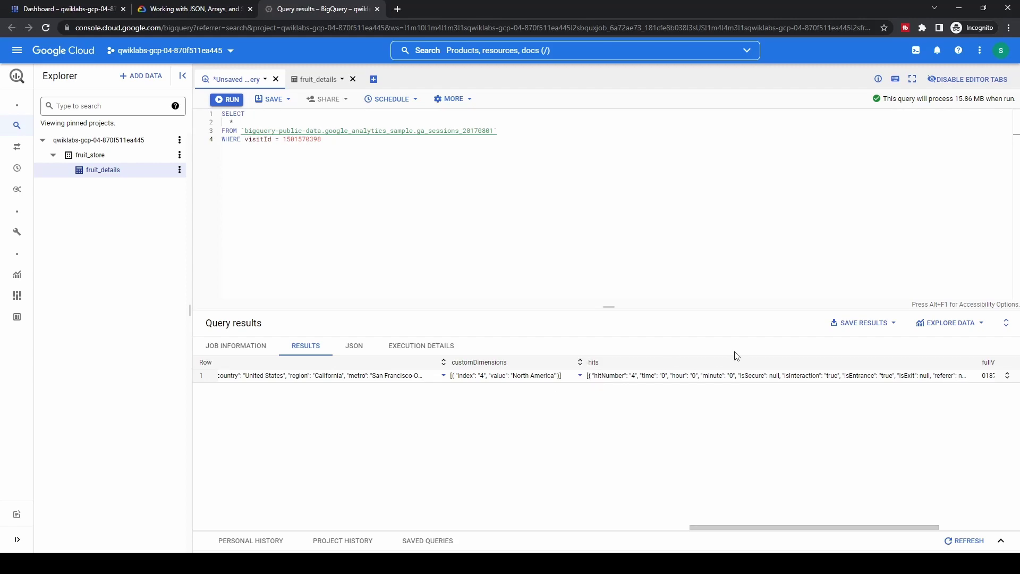
pyautogui.click(579, 375)
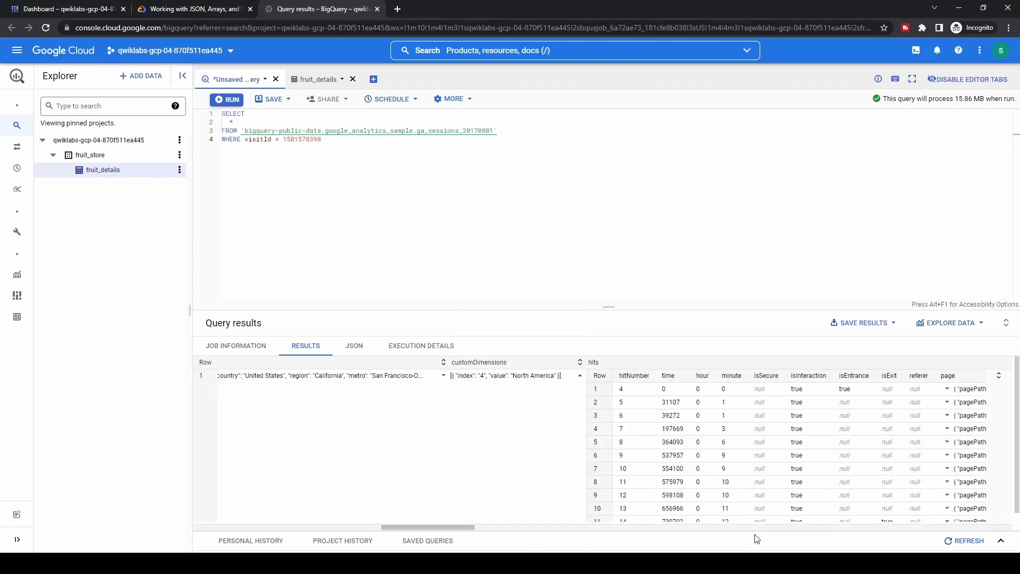
pyautogui.scroll(-1, 789, 492)
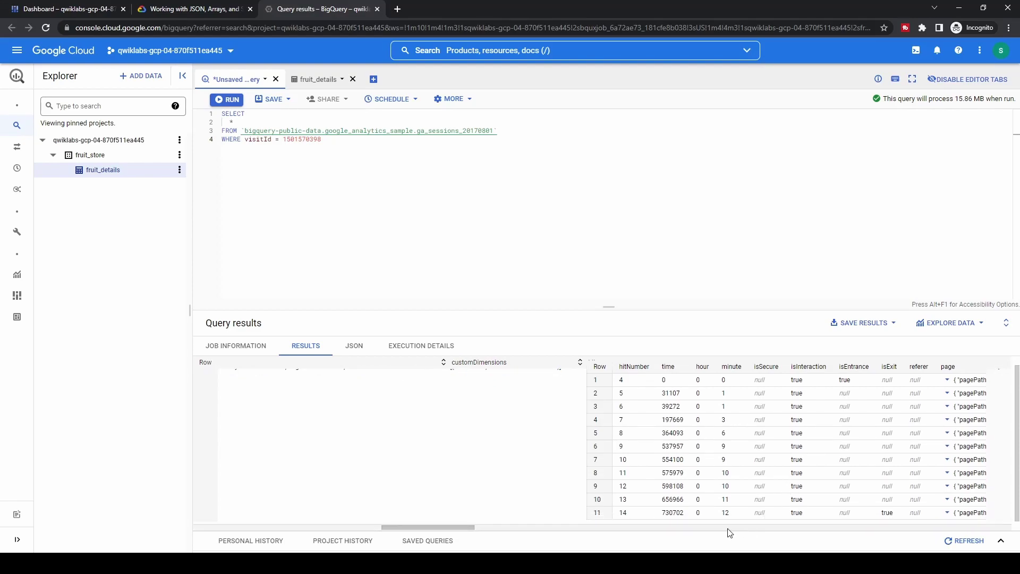
pyautogui.moveTo(729, 532); pyautogui.dragTo(1000, 530)
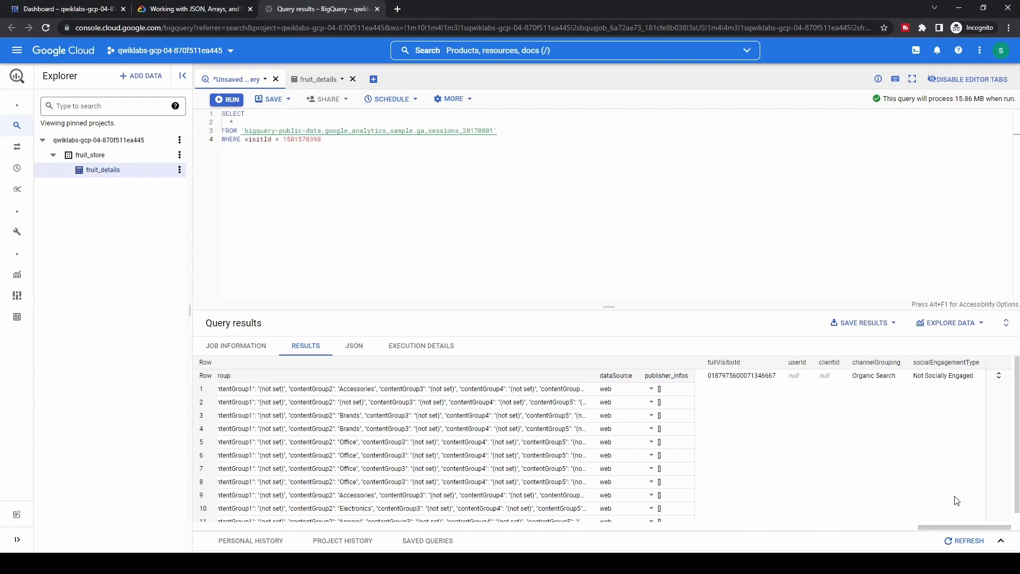
pyautogui.moveTo(951, 526); pyautogui.dragTo(817, 524)
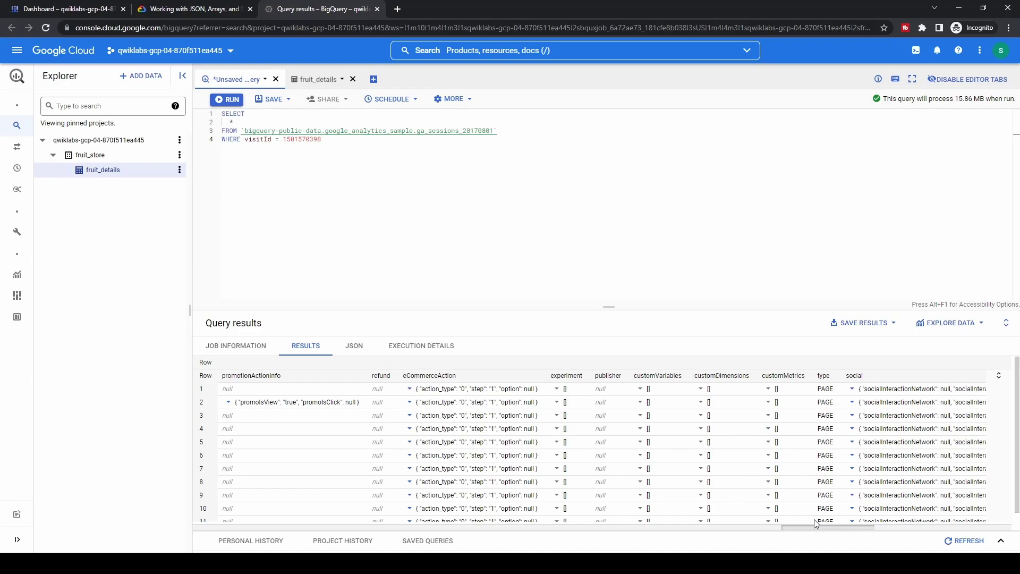
pyautogui.moveTo(817, 524); pyautogui.dragTo(694, 515)
# Inspect the nested product values, expand the first hit's product array and highlight the v2ProductName column heading
pyautogui.moveTo(701, 509)
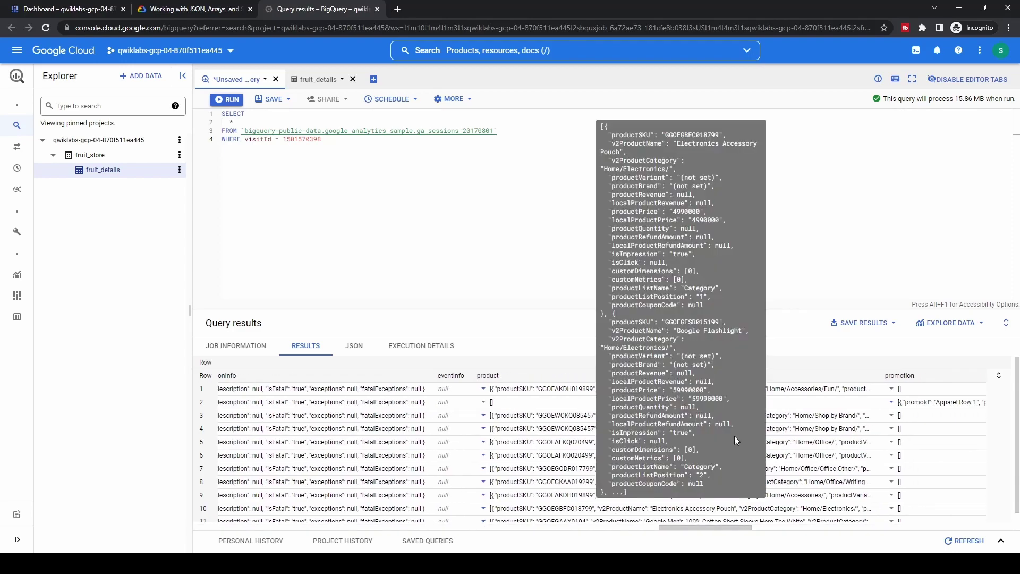
pyautogui.moveTo(723, 396)
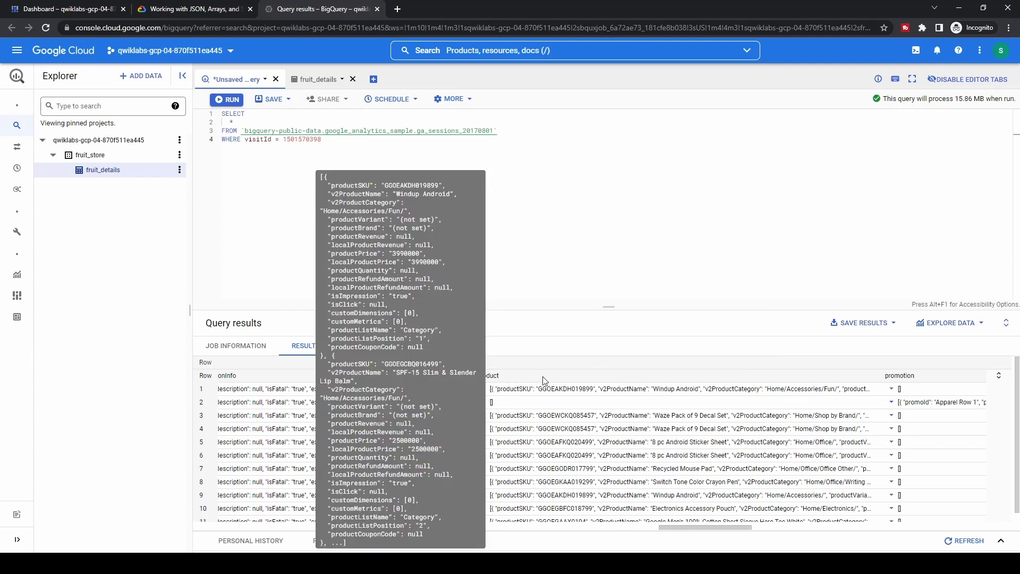
pyautogui.moveTo(491, 429)
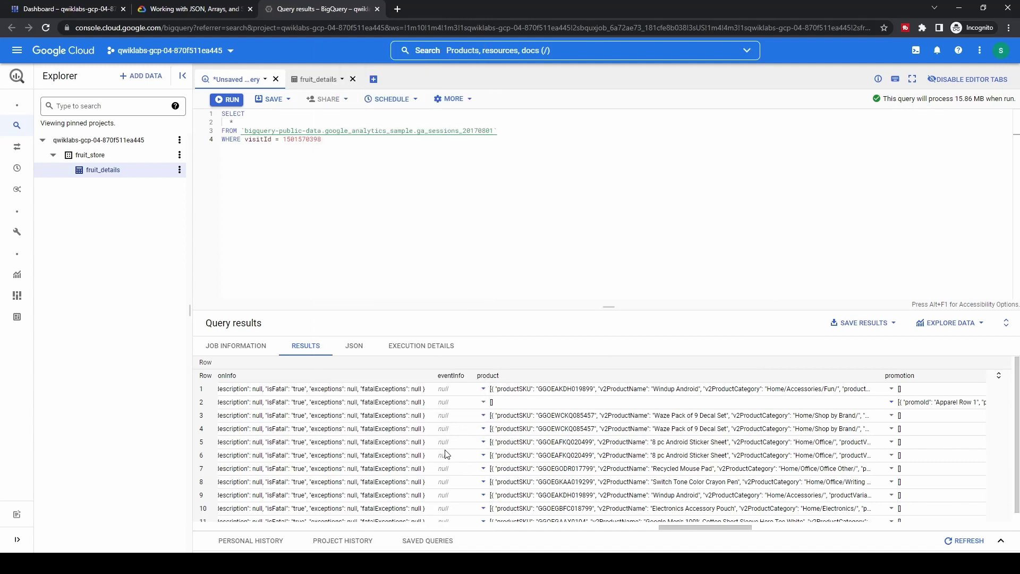
pyautogui.click(483, 390)
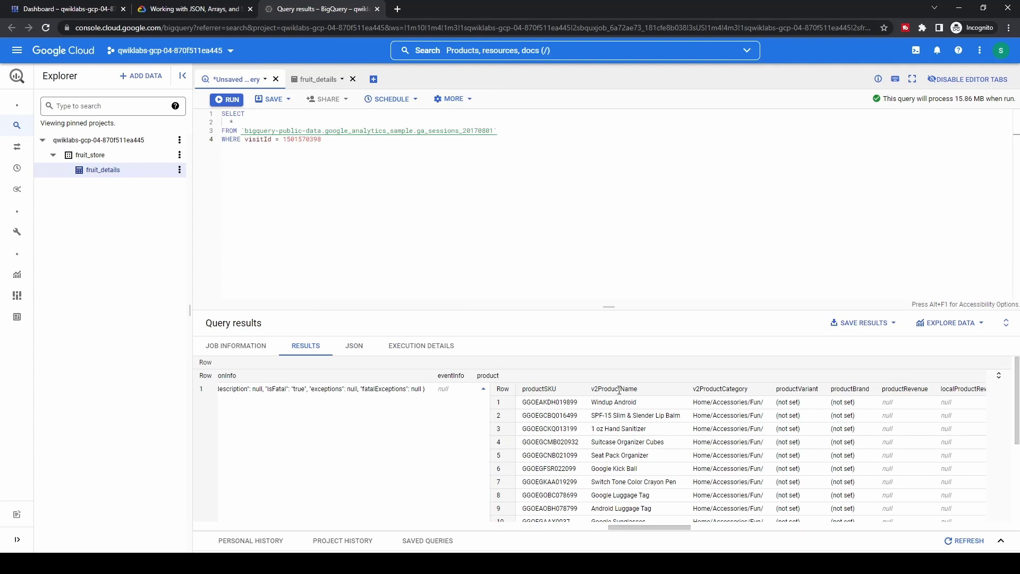
pyautogui.moveTo(593, 392); pyautogui.dragTo(642, 395)
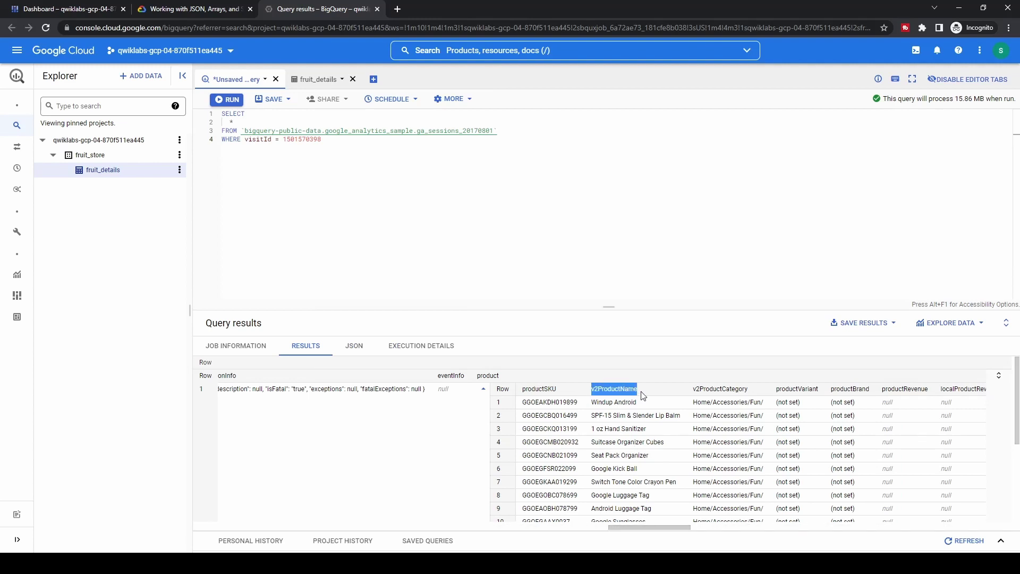
# Compare the lab question with the BigQuery hits records and expand the product array of the seventh hit
pyautogui.click(200, 9)
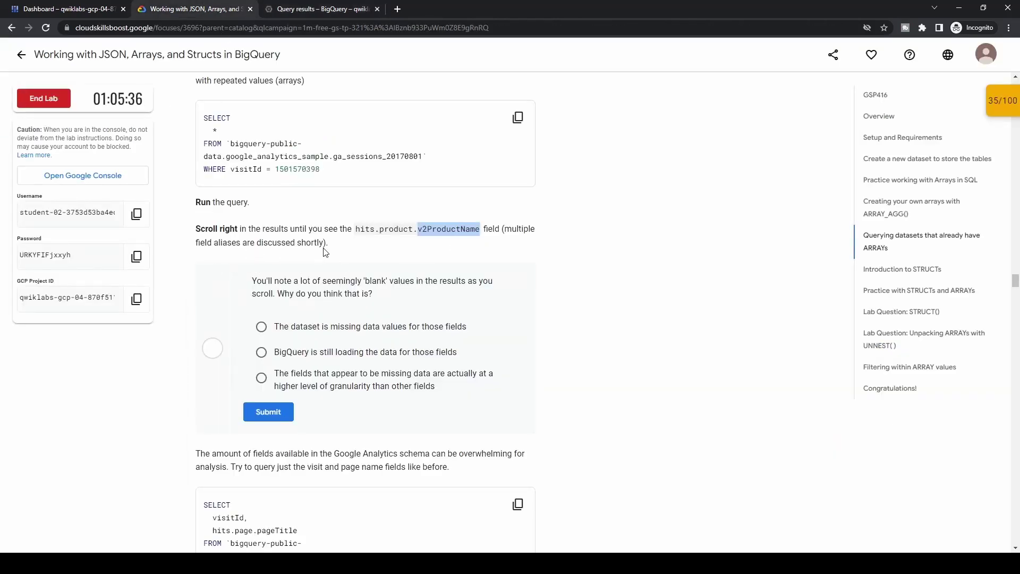
pyautogui.click(322, 12)
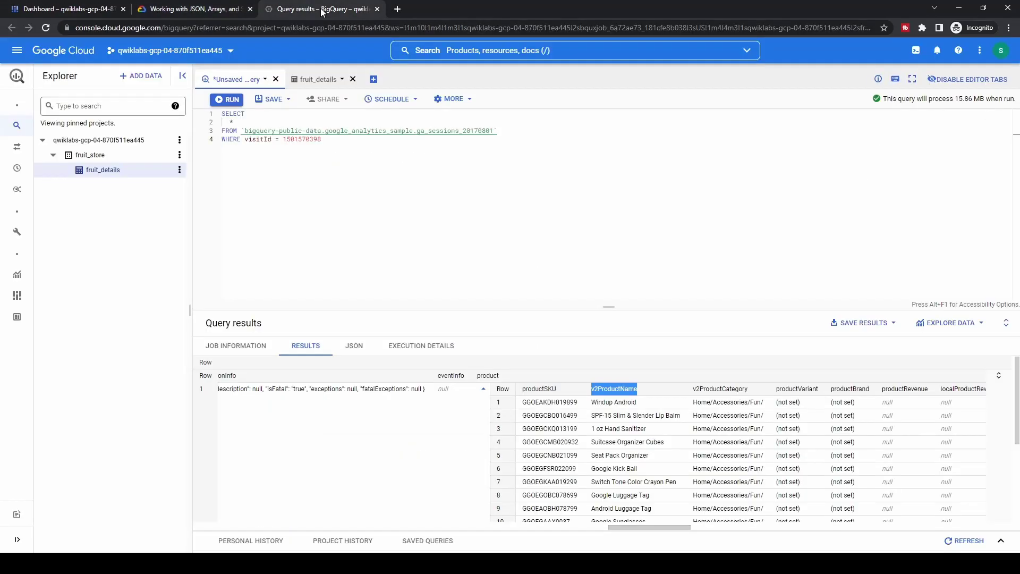
pyautogui.scroll(-5, 654, 495)
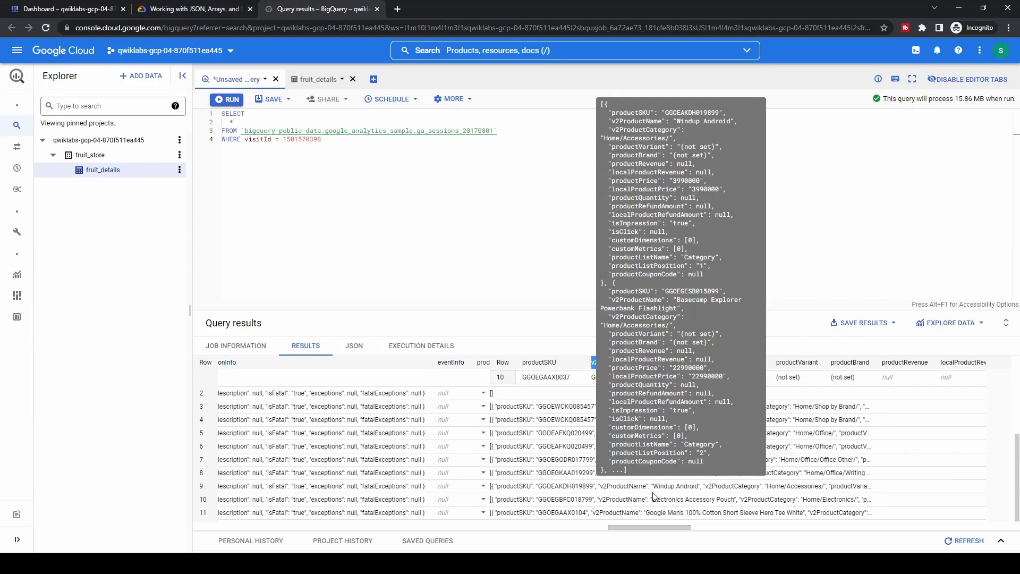
pyautogui.scroll(2, 655, 496)
pyautogui.scroll(-2, 448, 467)
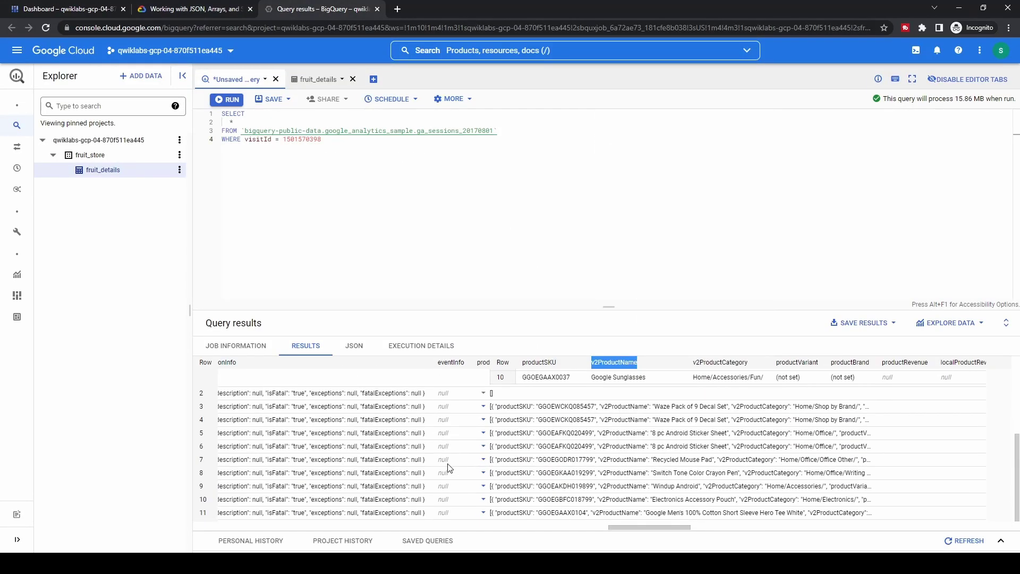
pyautogui.click(484, 459)
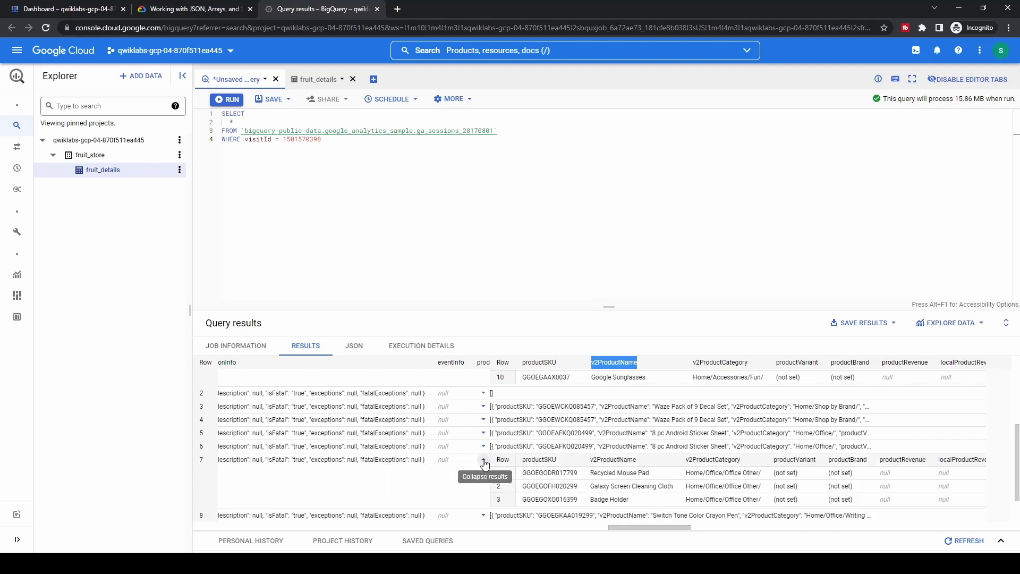
pyautogui.scroll(-2, 540, 483)
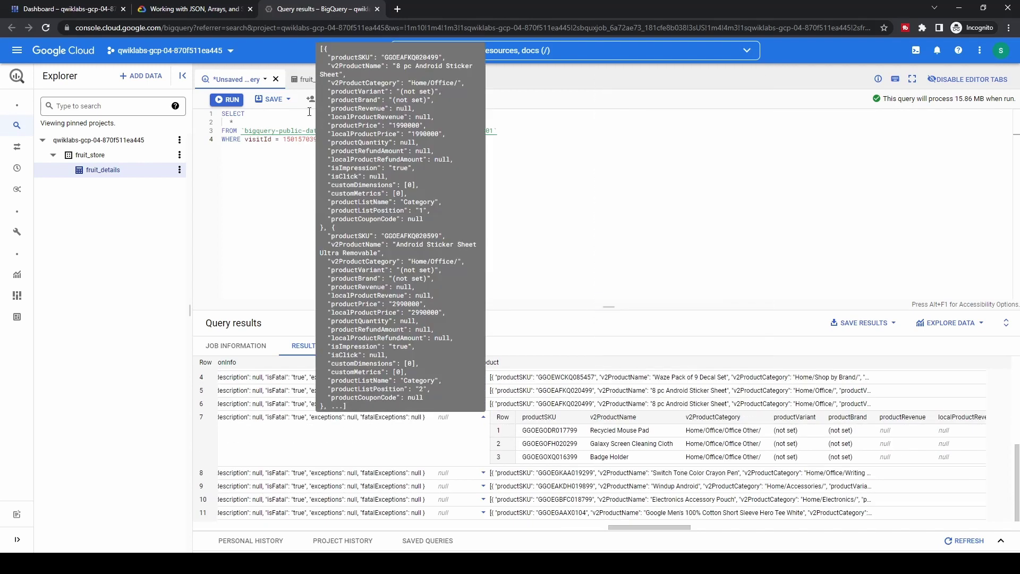
# Answer the lab's blank-values question with the option about fields at a higher level of granularity and submit it
pyautogui.click(202, 9)
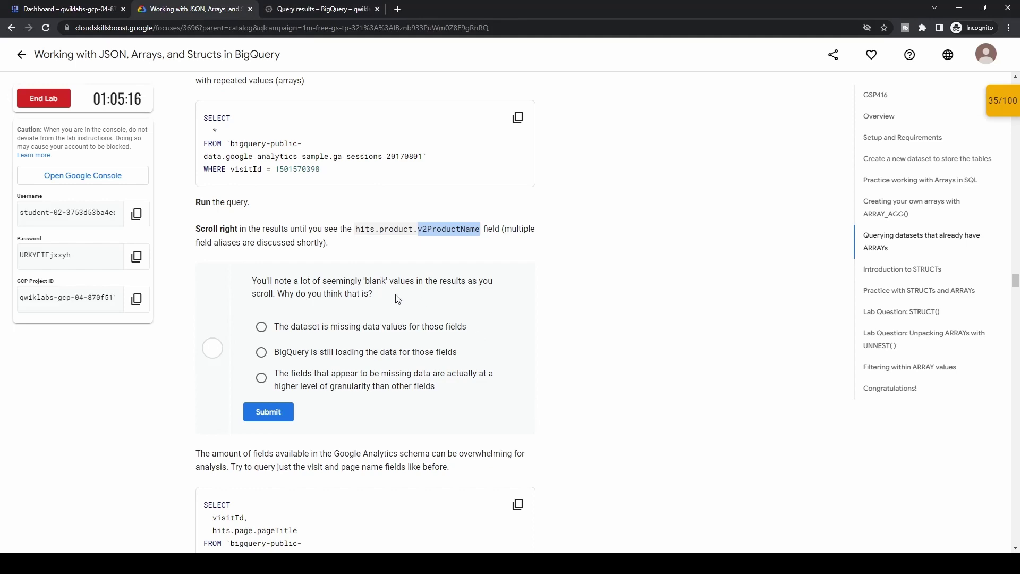
pyautogui.click(361, 387)
pyautogui.click(268, 411)
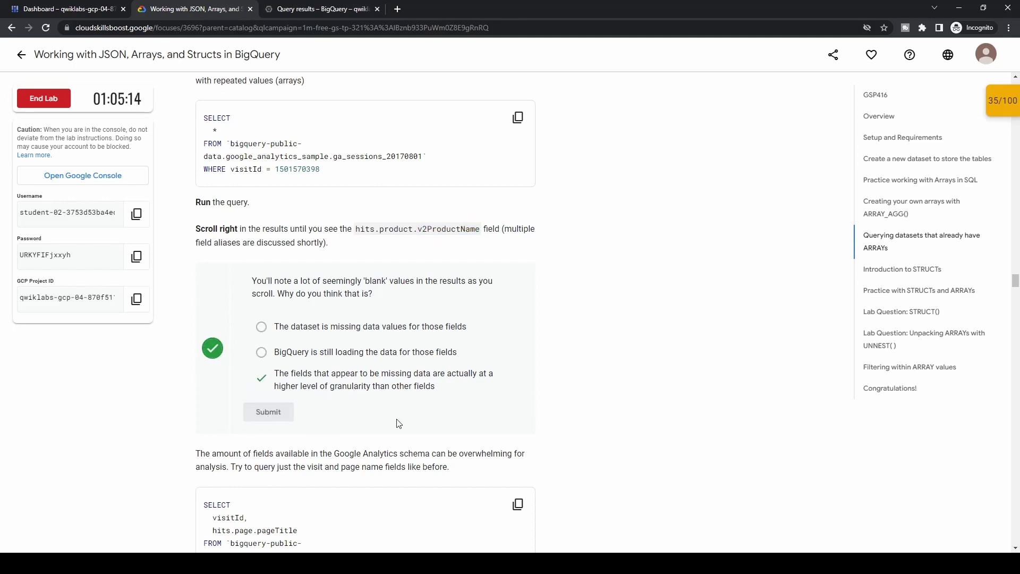
# Copy the lab query selecting visitId and hits.page.pageTitle, replace the BigQuery editor's contents with it and run it
pyautogui.scroll(-6, 398, 423)
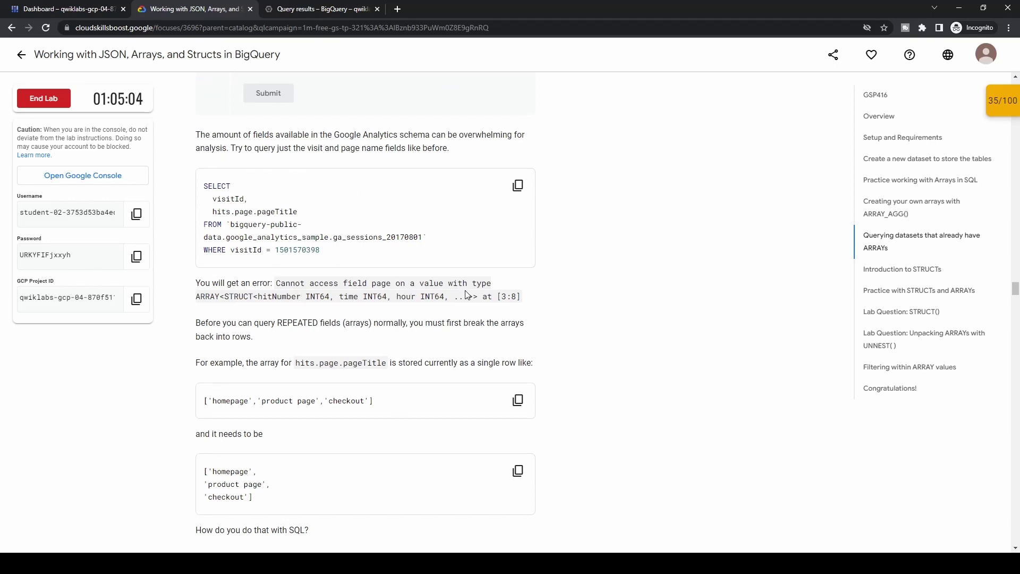
pyautogui.click(509, 192)
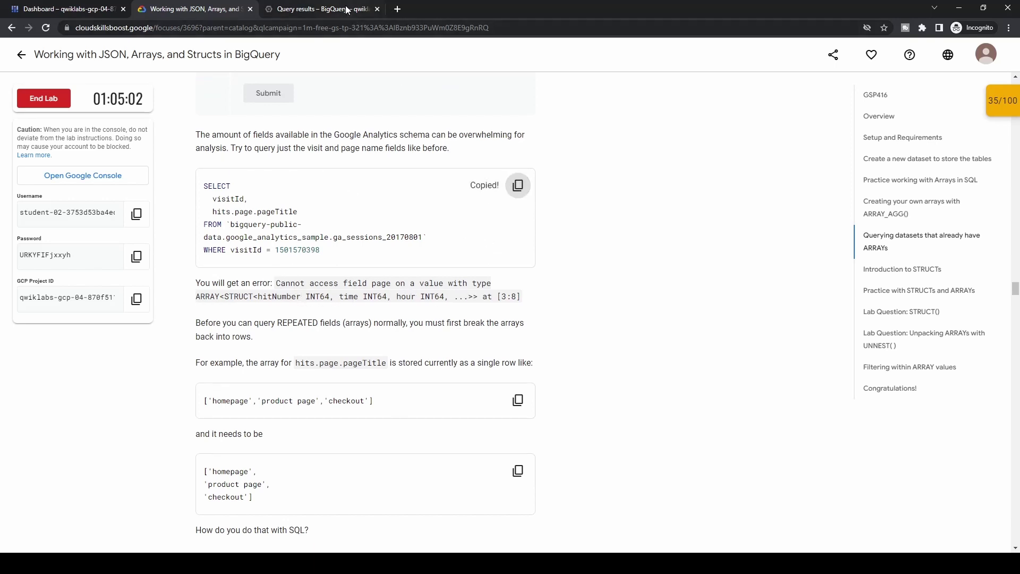
pyautogui.click(321, 9)
pyautogui.click(439, 225)
pyautogui.hotkey('ctrl', 'a')
pyautogui.hotkey('ctrl', 'v')
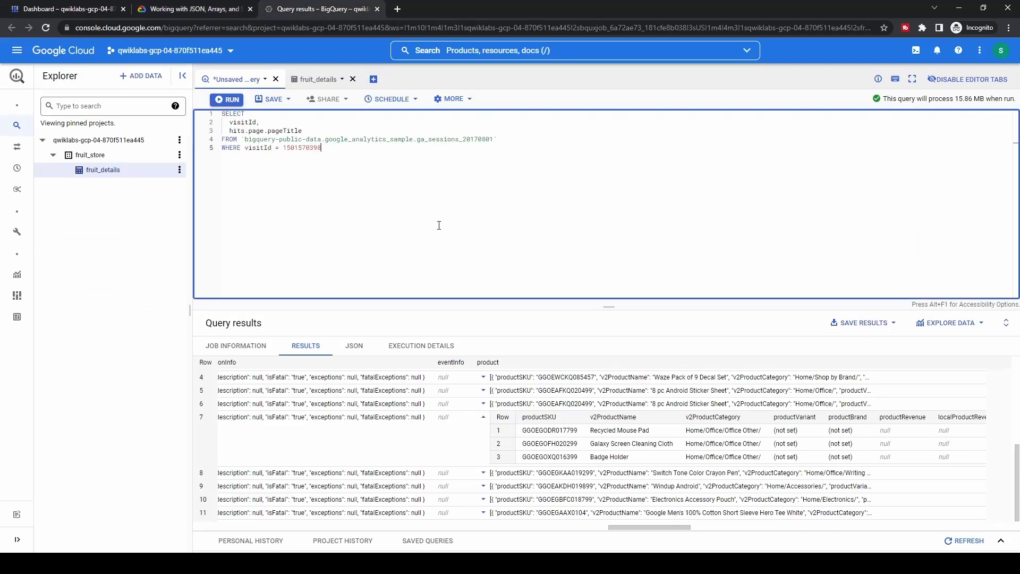
pyautogui.click(231, 101)
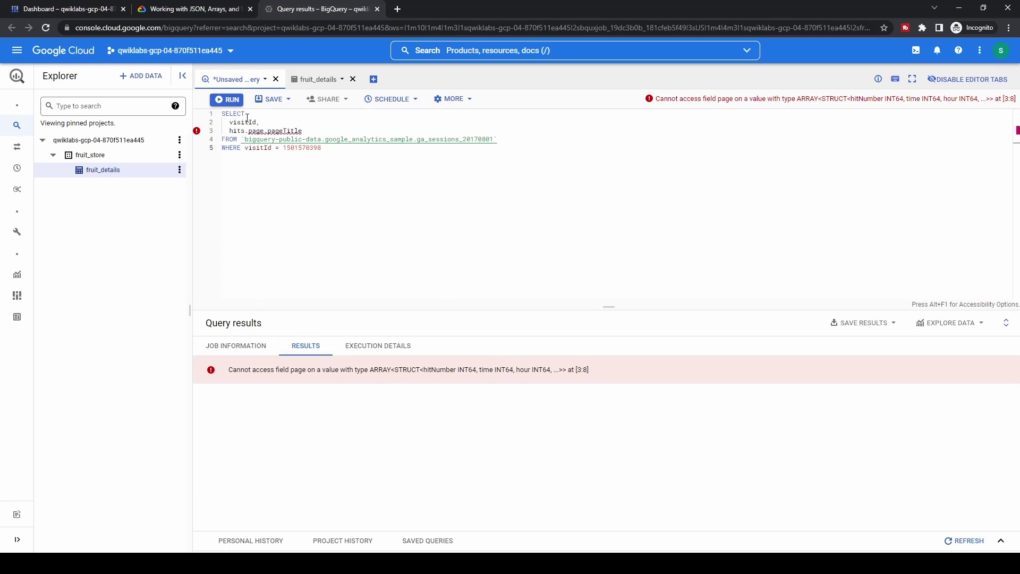
# Replace the BigQuery query with the lab's SELECT DISTINCT query using UNNEST(hits) AS h and LIMIT 10, and run it
pyautogui.click(190, 11)
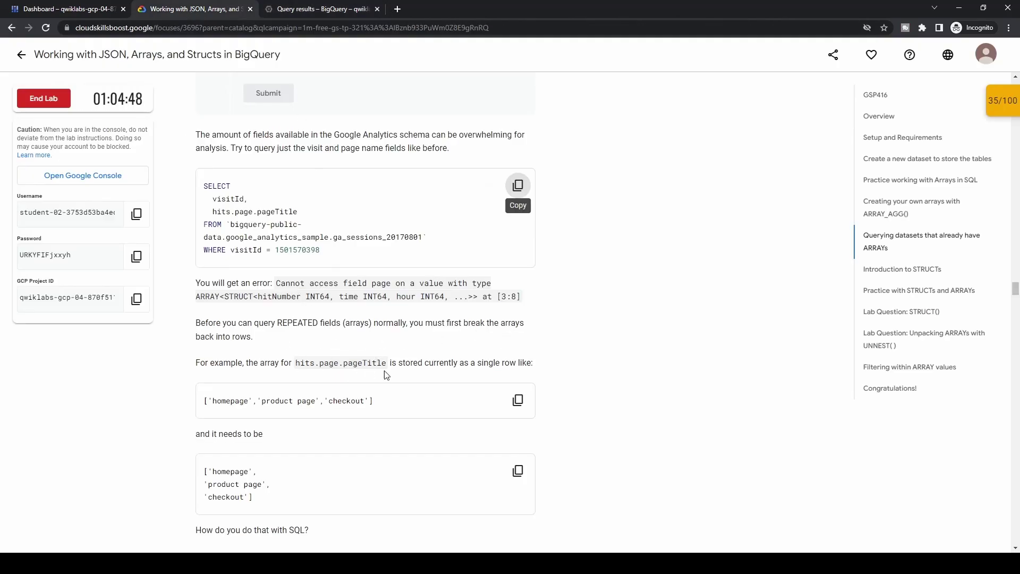
pyautogui.scroll(-2, 498, 375)
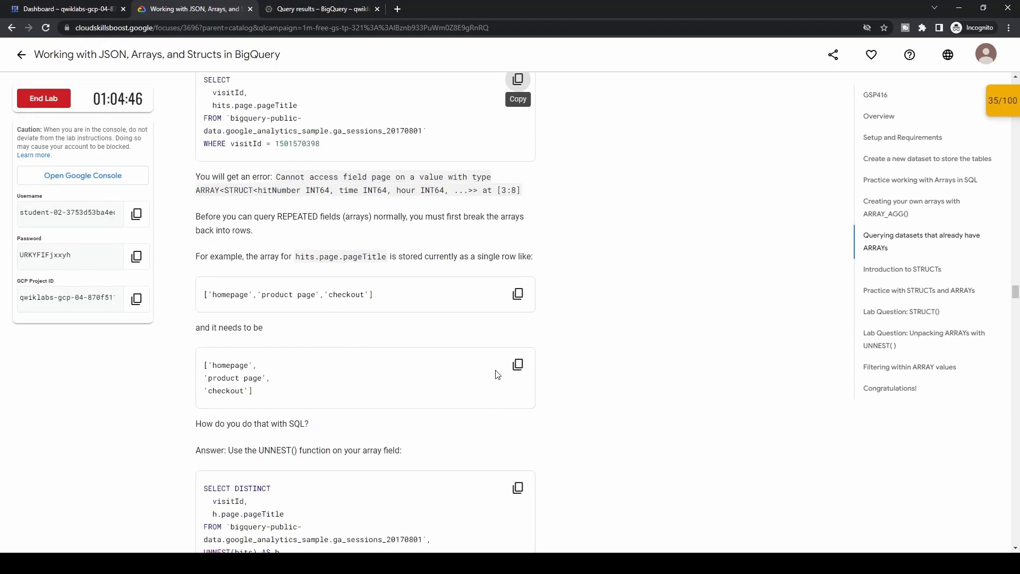
pyautogui.scroll(-1, 497, 375)
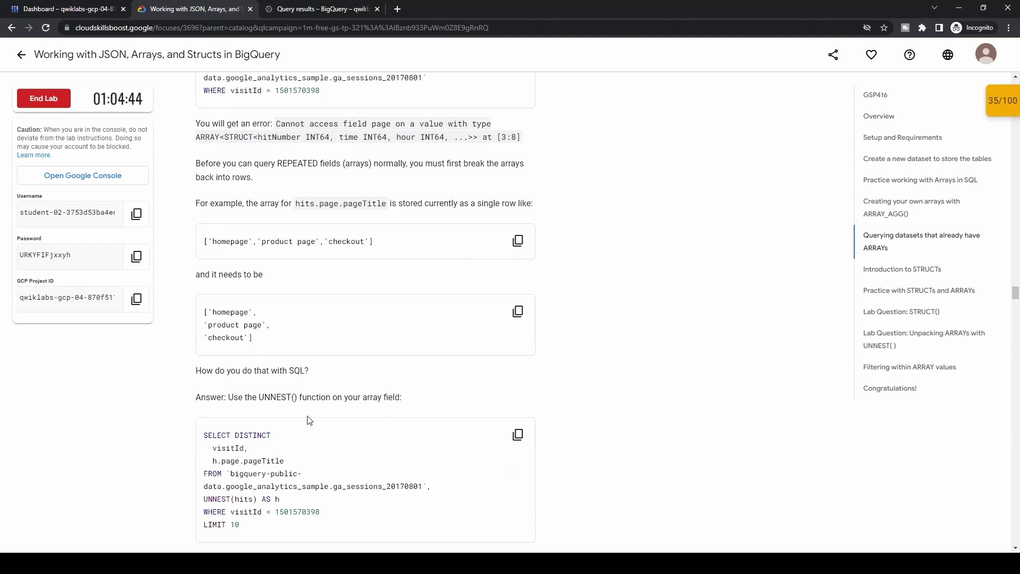
pyautogui.scroll(-2, 356, 422)
pyautogui.scroll(-2, 286, 350)
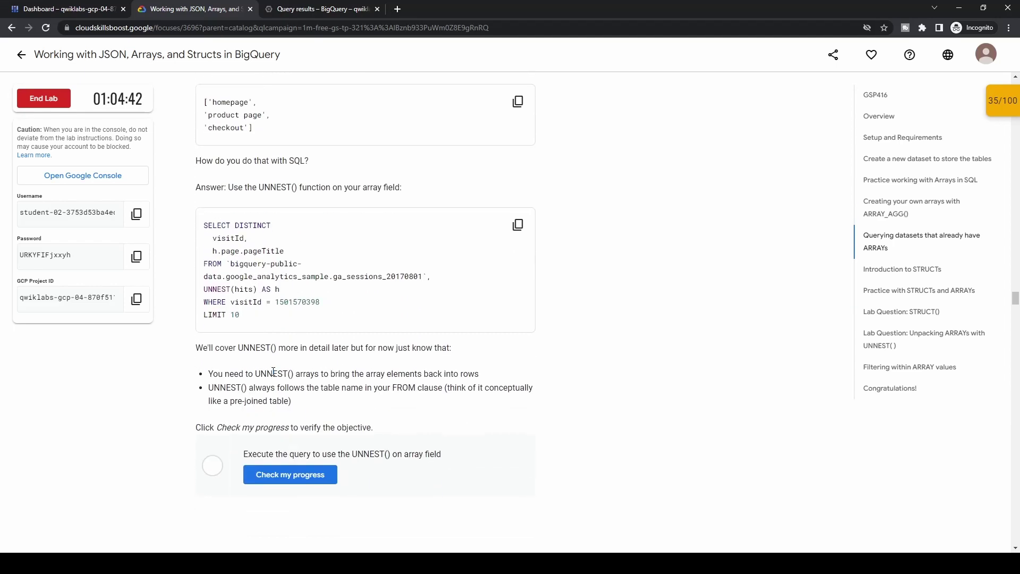
pyautogui.click(518, 222)
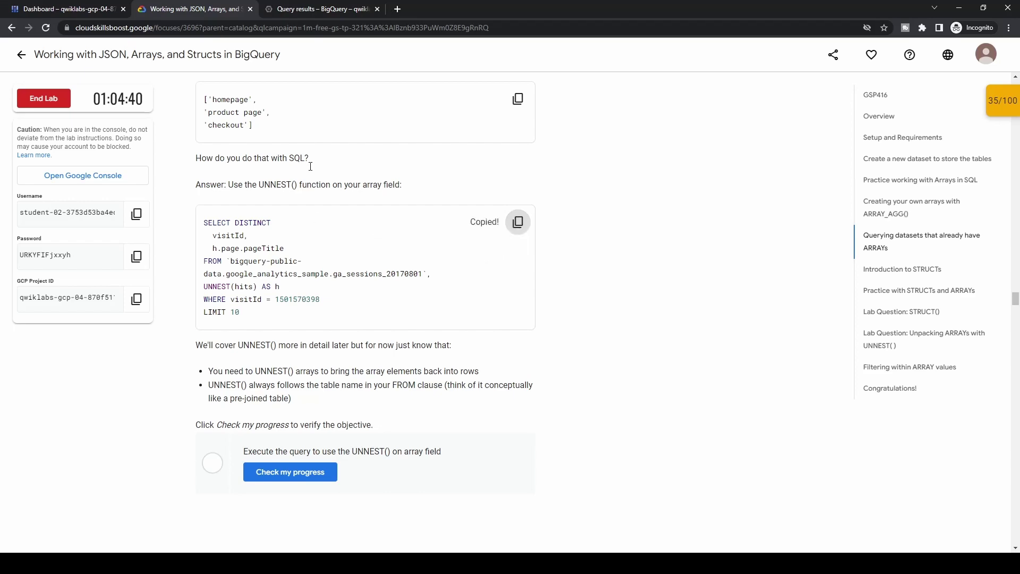
pyautogui.click(325, 10)
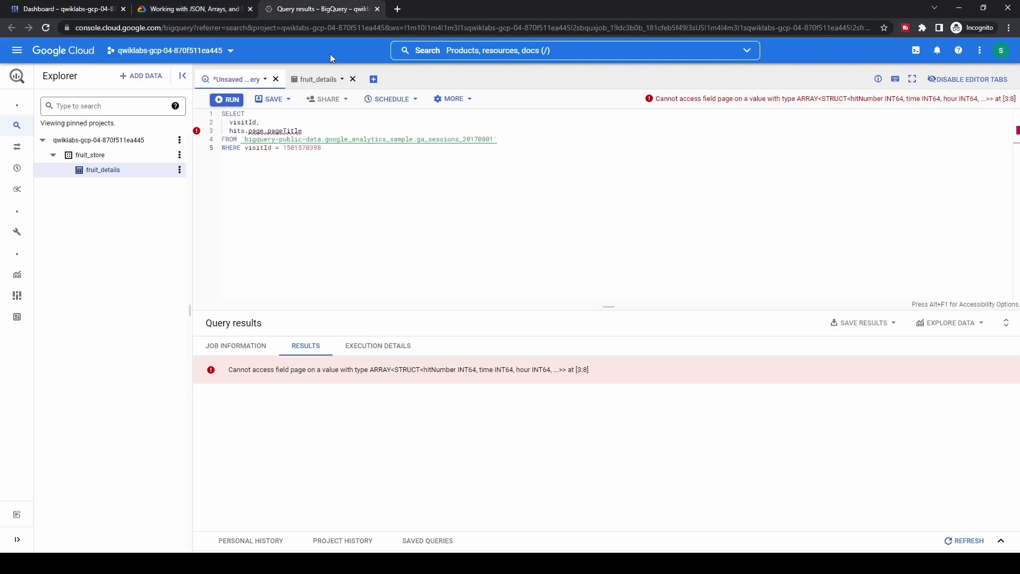
pyautogui.click(422, 216)
pyautogui.hotkey('ctrl', 'a')
pyautogui.hotkey('ctrl', 'v')
pyautogui.click(229, 100)
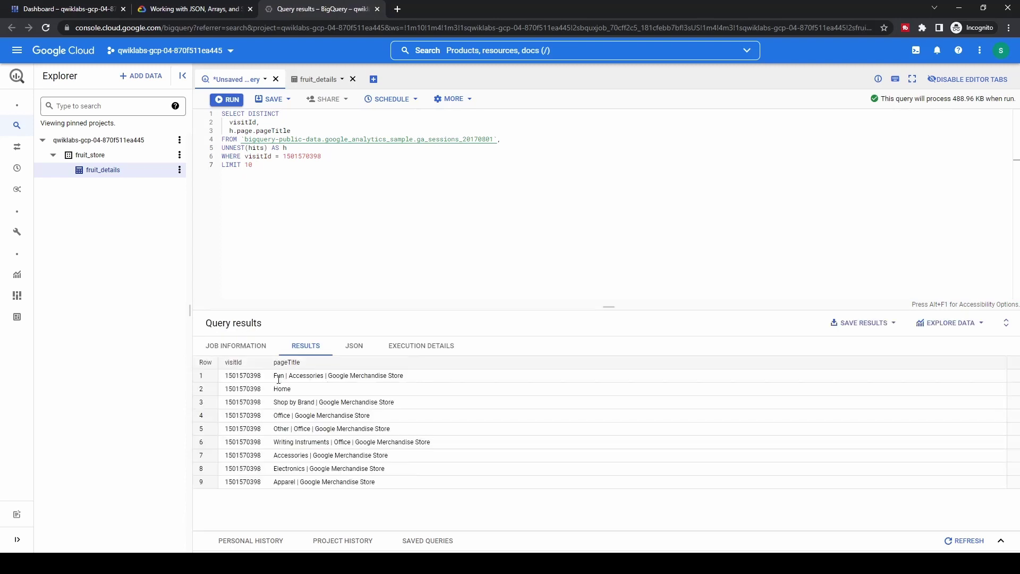
# Examine the pageTitle values in the UNNEST query results
pyautogui.moveTo(274, 376); pyautogui.dragTo(306, 376)
pyautogui.moveTo(290, 442); pyautogui.dragTo(301, 460)
pyautogui.click(350, 440)
# Review the lab's UNNEST() notes and check progress for the objective on using UNNEST() on an array field
pyautogui.click(208, 11)
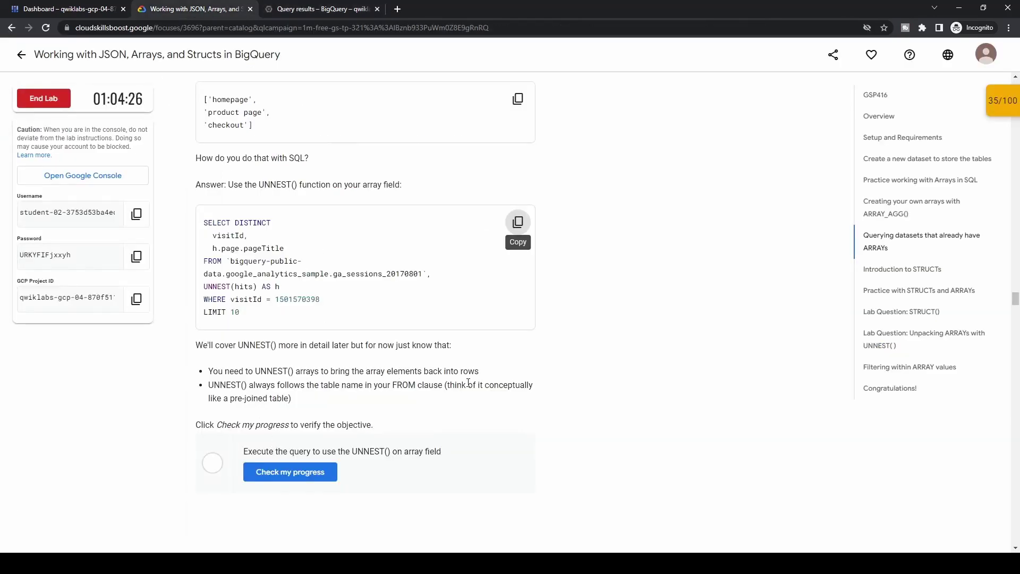
pyautogui.moveTo(420, 385); pyautogui.dragTo(510, 386)
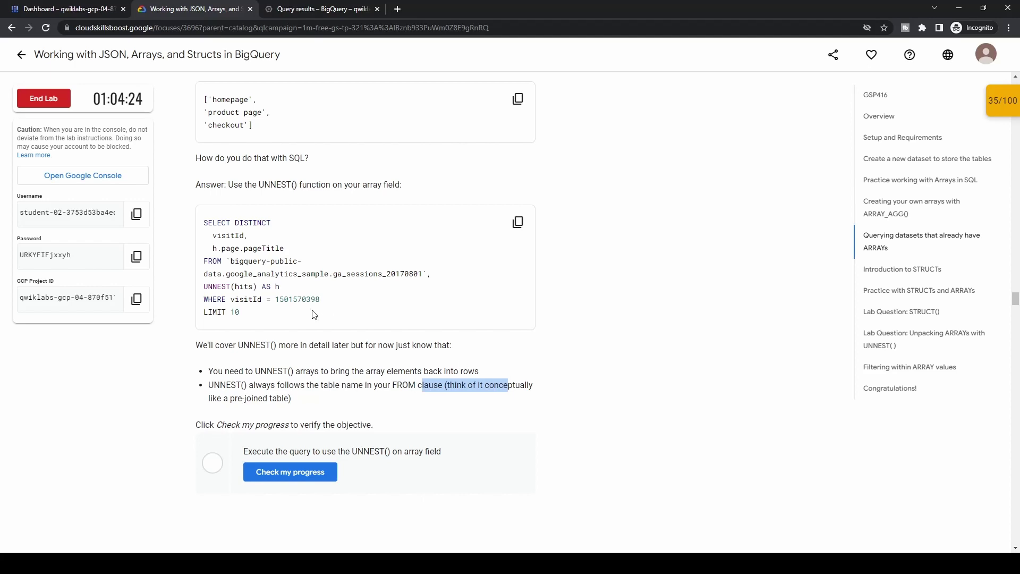
pyautogui.moveTo(208, 399); pyautogui.dragTo(321, 401)
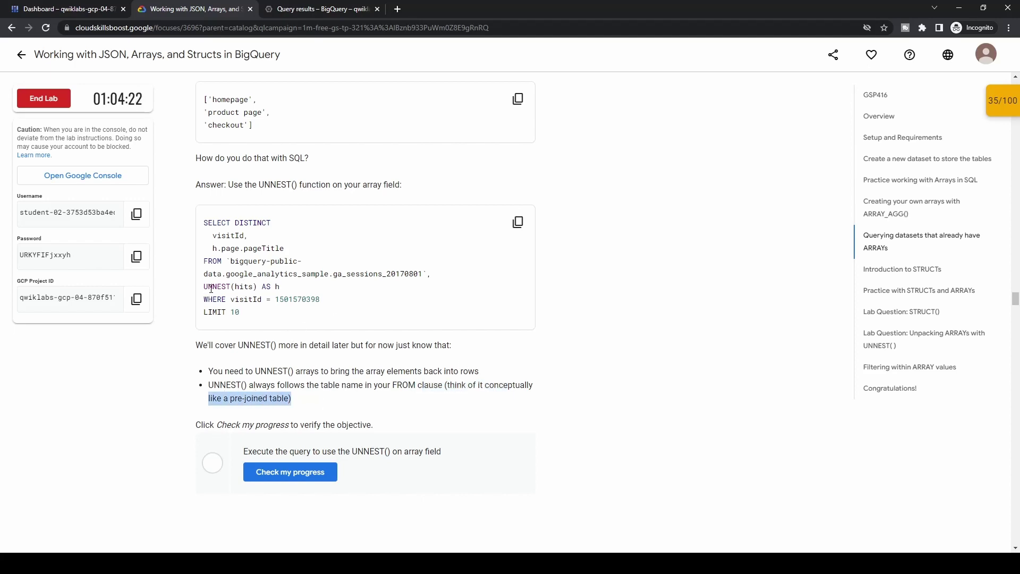
pyautogui.moveTo(211, 288); pyautogui.dragTo(280, 288)
pyautogui.click(284, 472)
pyautogui.scroll(-1, 569, 373)
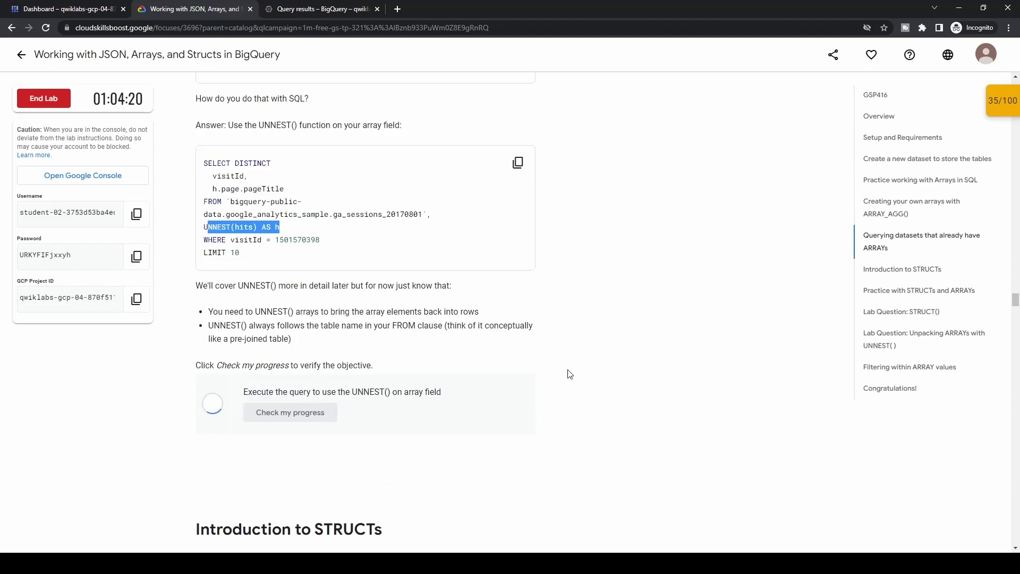
pyautogui.scroll(-4, 569, 374)
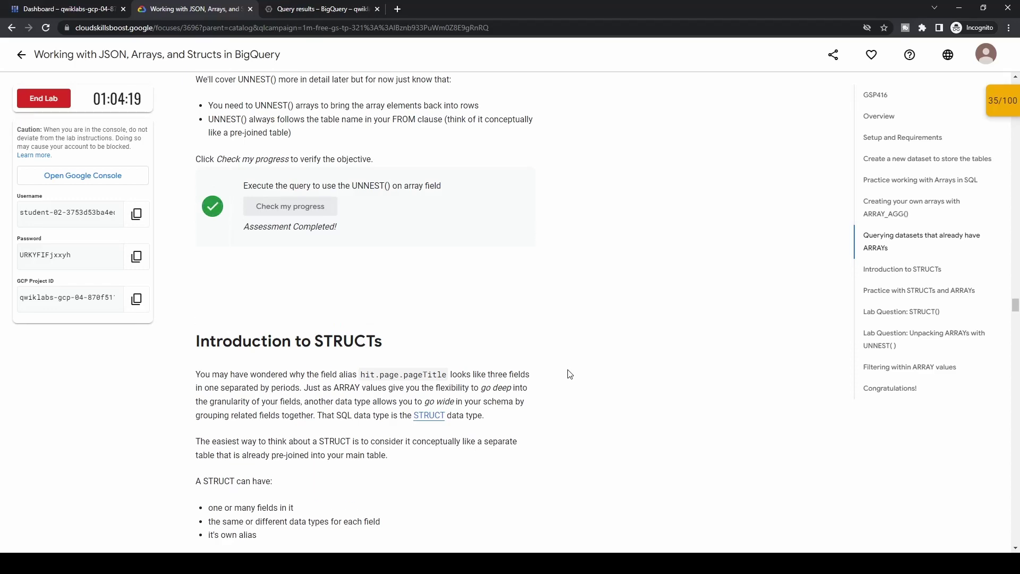
# Copy the project name bigquery-public-data from the STRUCTs section of the lab and pin that project in BigQuery's Explorer
pyautogui.scroll(-4, 569, 374)
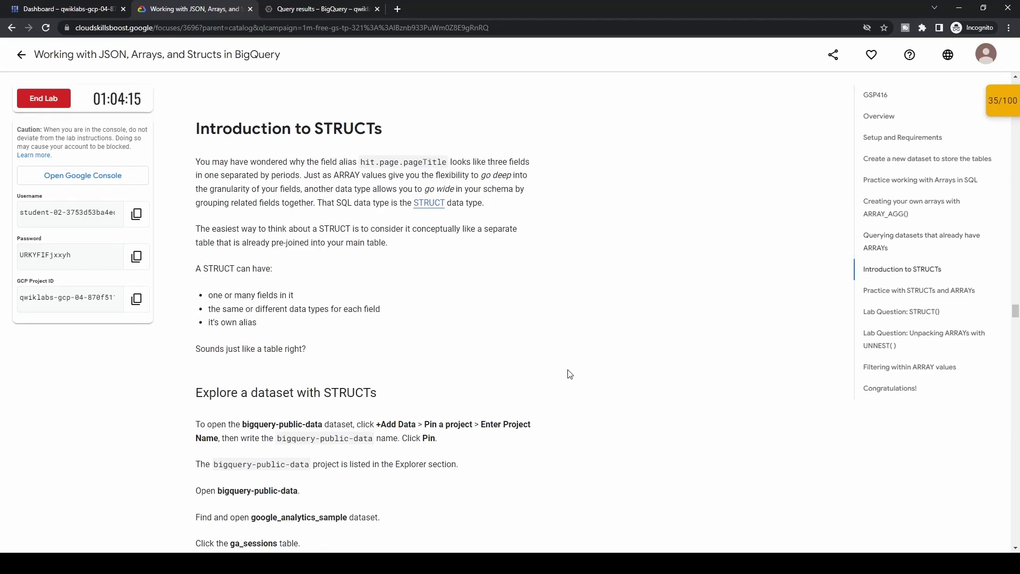
pyautogui.scroll(-4, 368, 219)
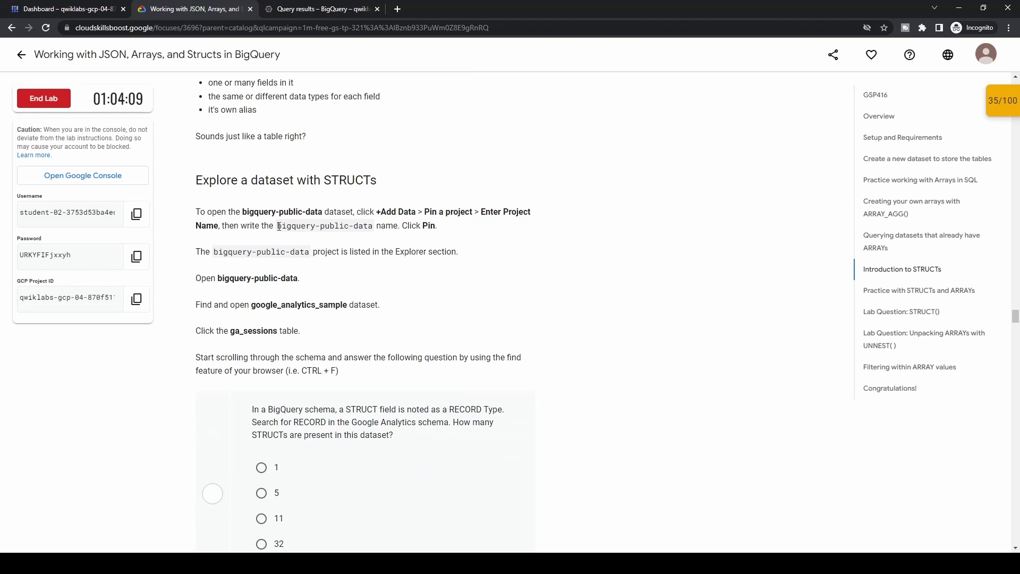
pyautogui.moveTo(280, 226); pyautogui.dragTo(374, 236)
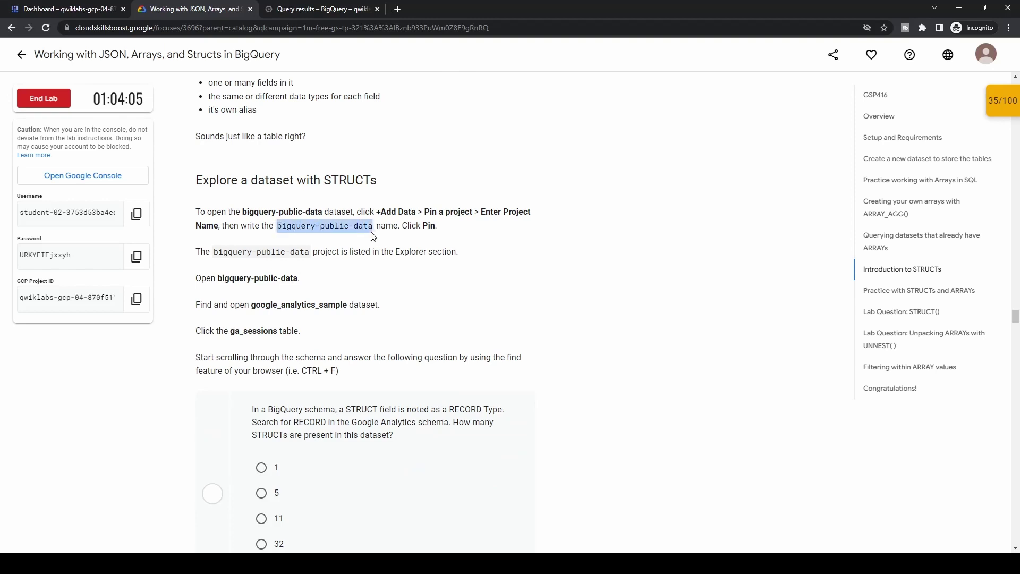
pyautogui.click(338, 11)
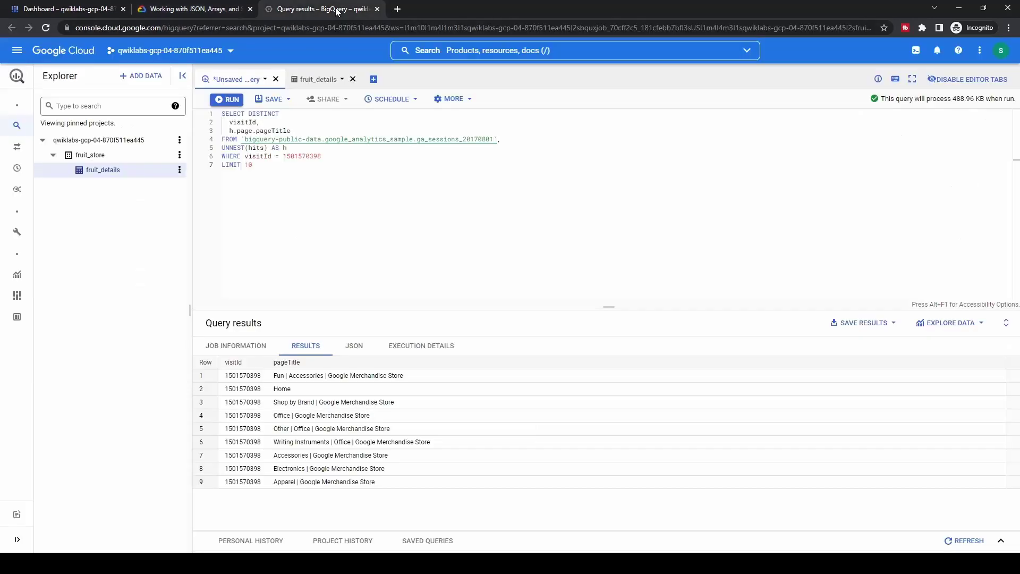
pyautogui.click(152, 79)
pyautogui.moveTo(142, 99)
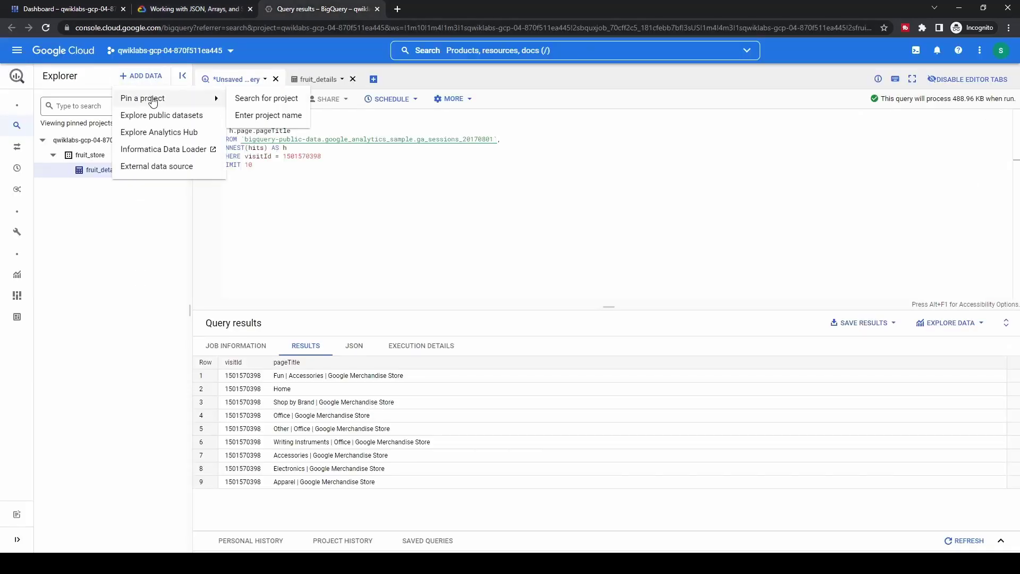
pyautogui.click(264, 114)
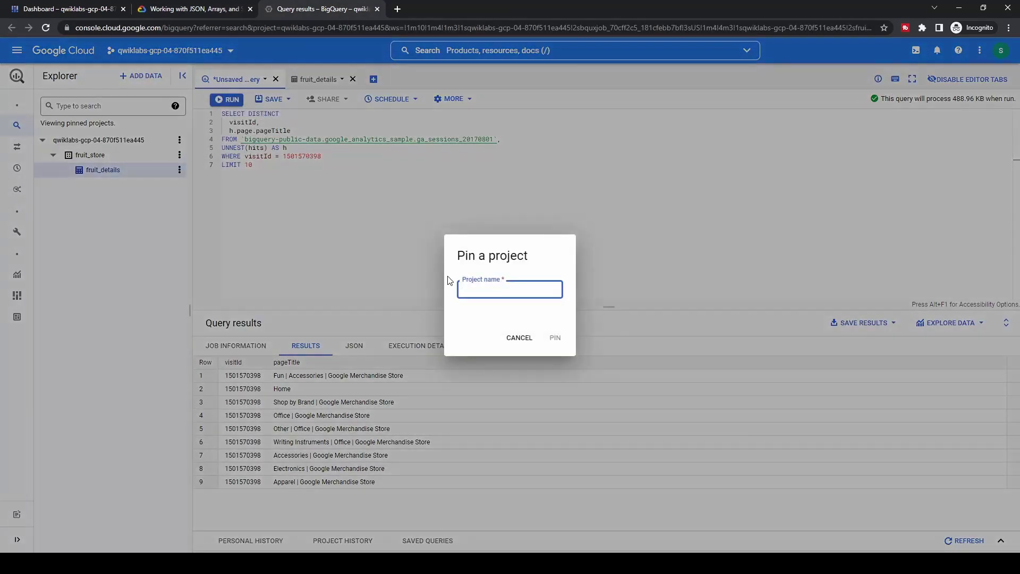
pyautogui.hotkey('ctrl', 'v')
pyautogui.click(554, 339)
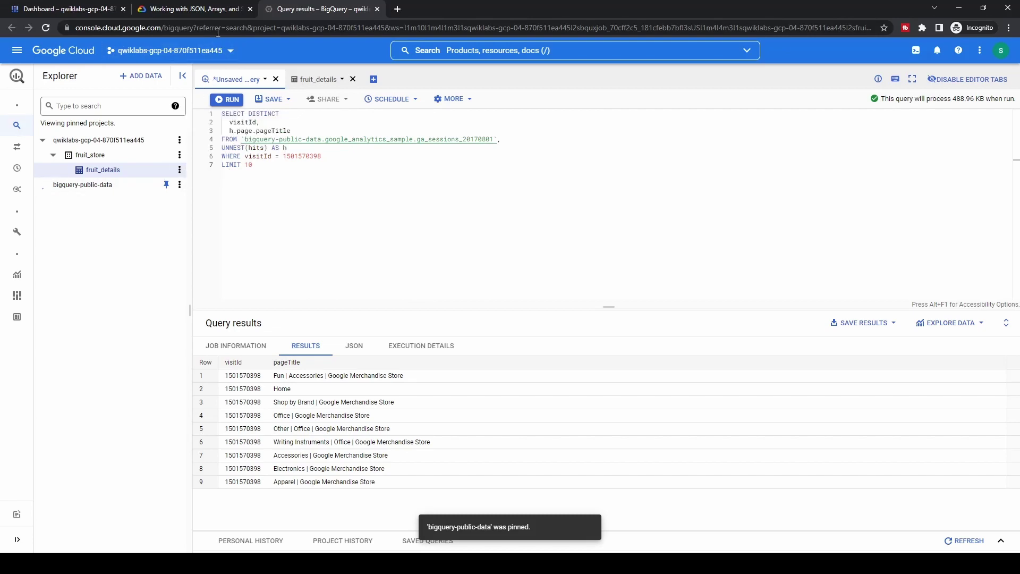
# Look up the dataset and table names in the lab, then open the ga_sessions_ table of google_analytics_sample under bigquery-public-data
pyautogui.click(219, 13)
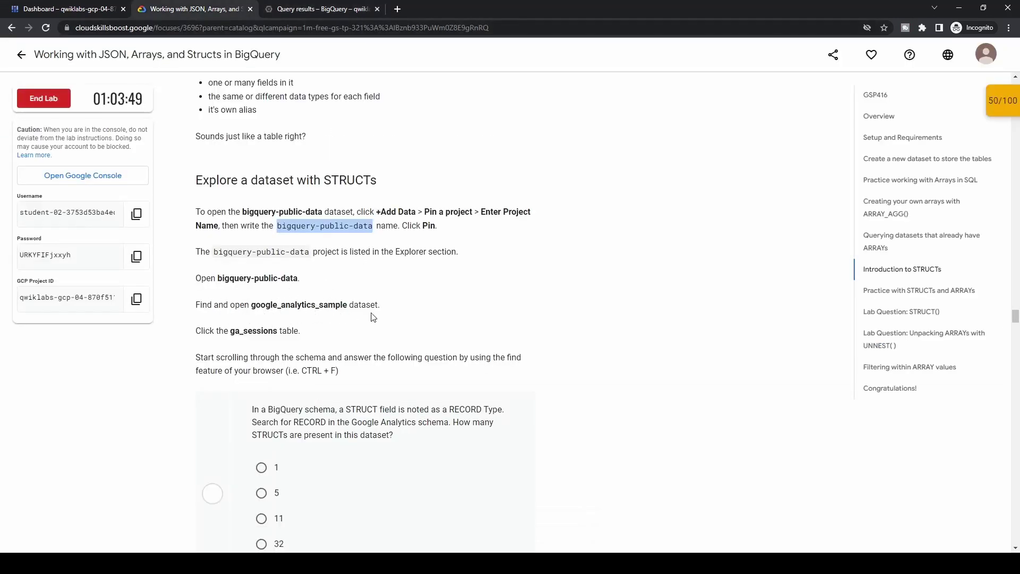
pyautogui.moveTo(252, 306); pyautogui.dragTo(355, 305)
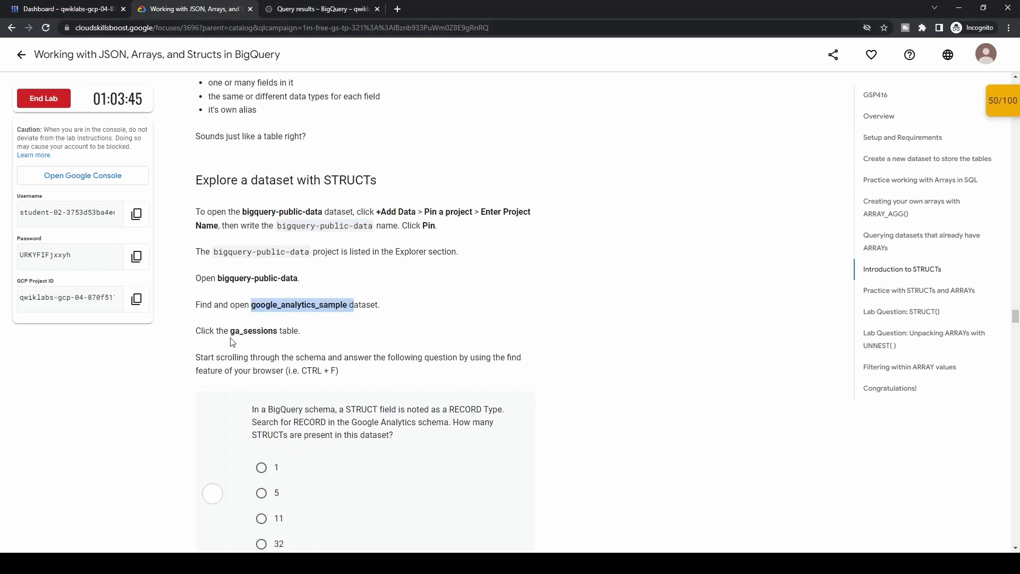
pyautogui.moveTo(230, 330); pyautogui.dragTo(348, 305)
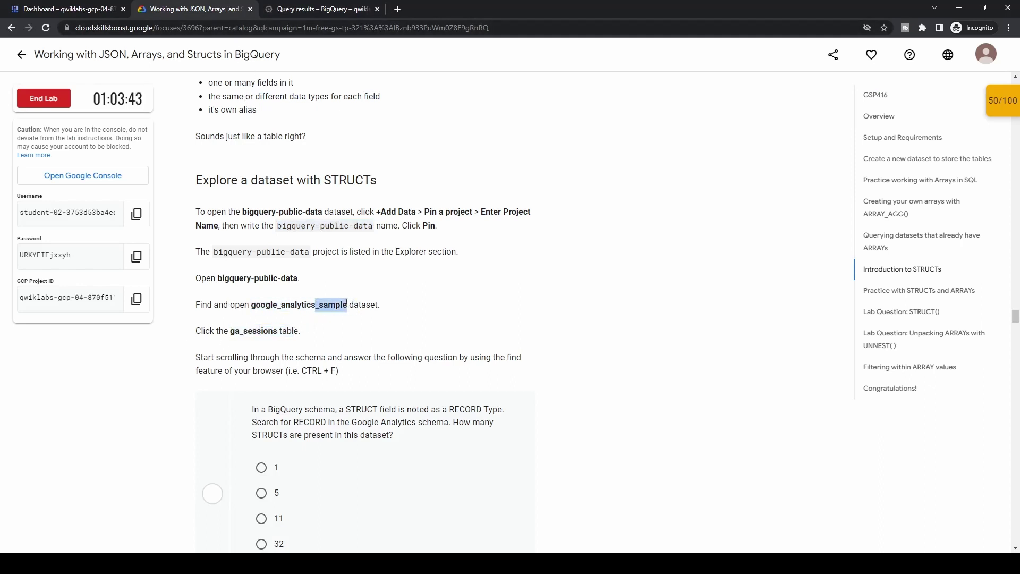
pyautogui.click(307, 15)
pyautogui.scroll(-12, 133, 298)
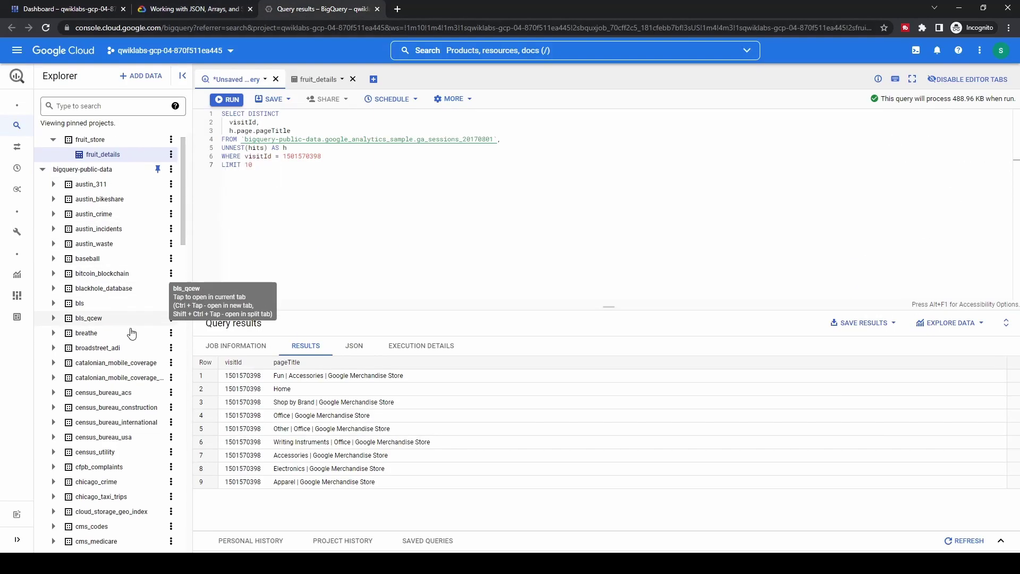
pyautogui.scroll(-10, 154, 362)
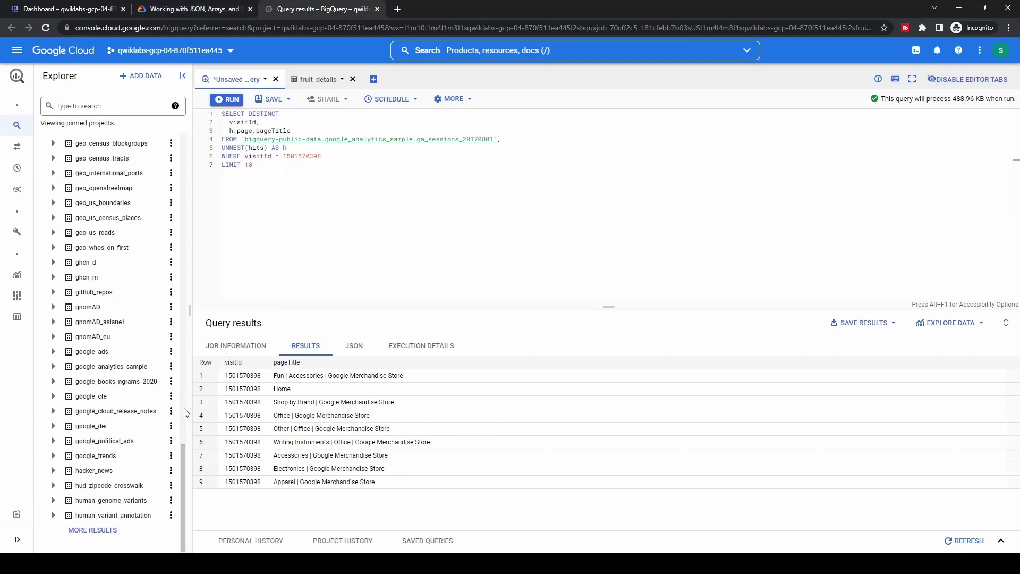
pyautogui.click(92, 530)
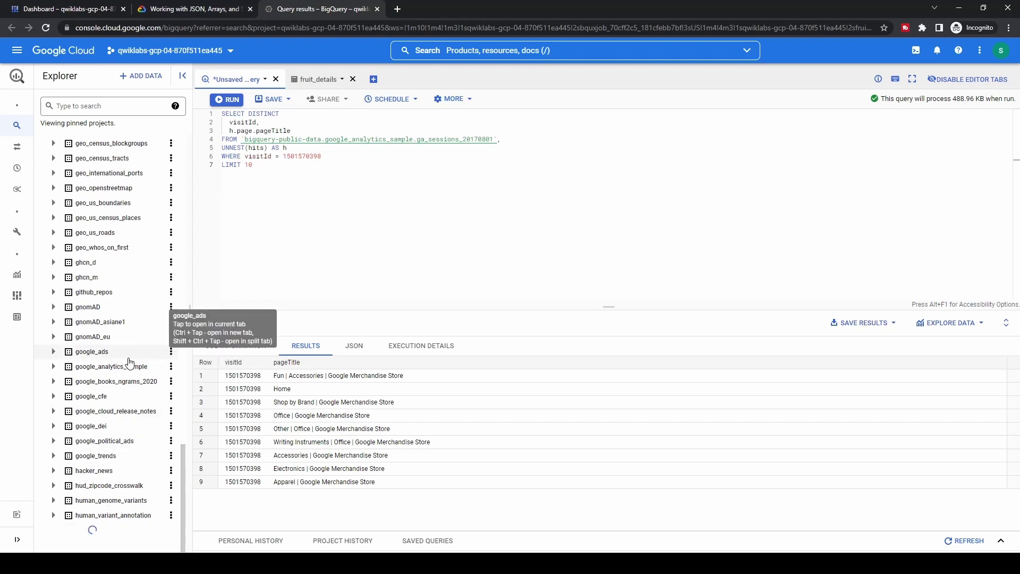
pyautogui.scroll(-4, 129, 361)
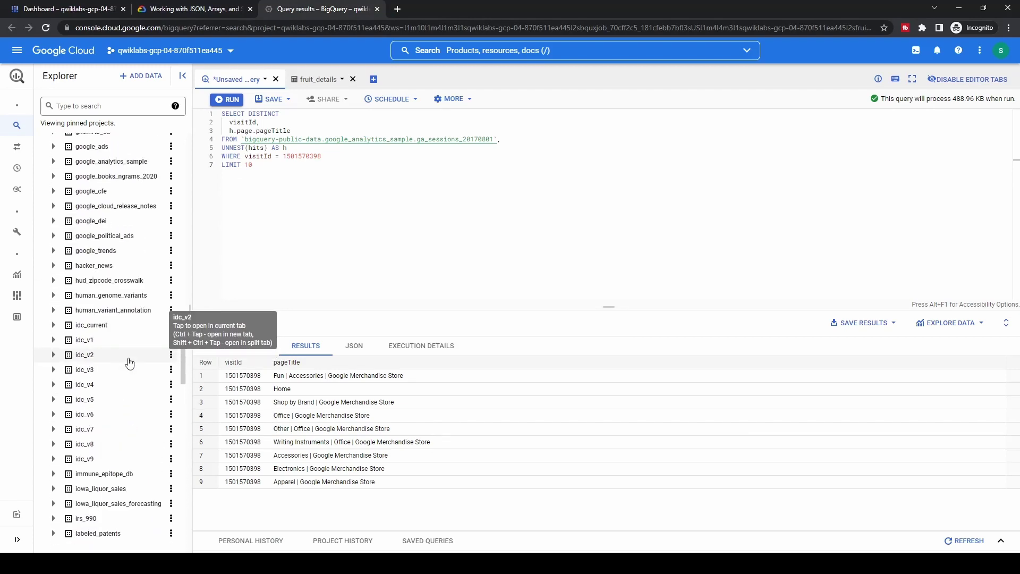
pyautogui.click(53, 162)
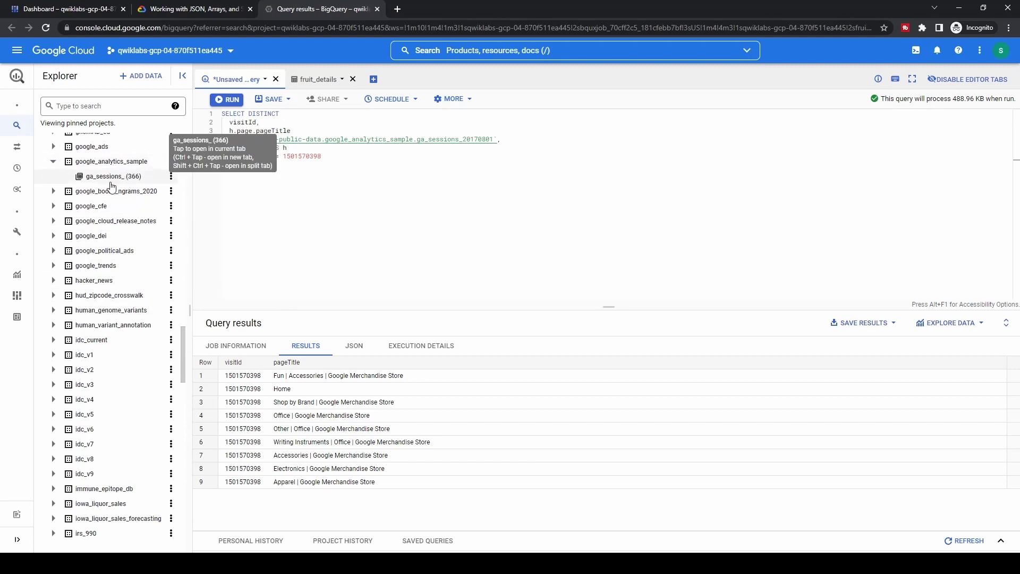
pyautogui.click(111, 177)
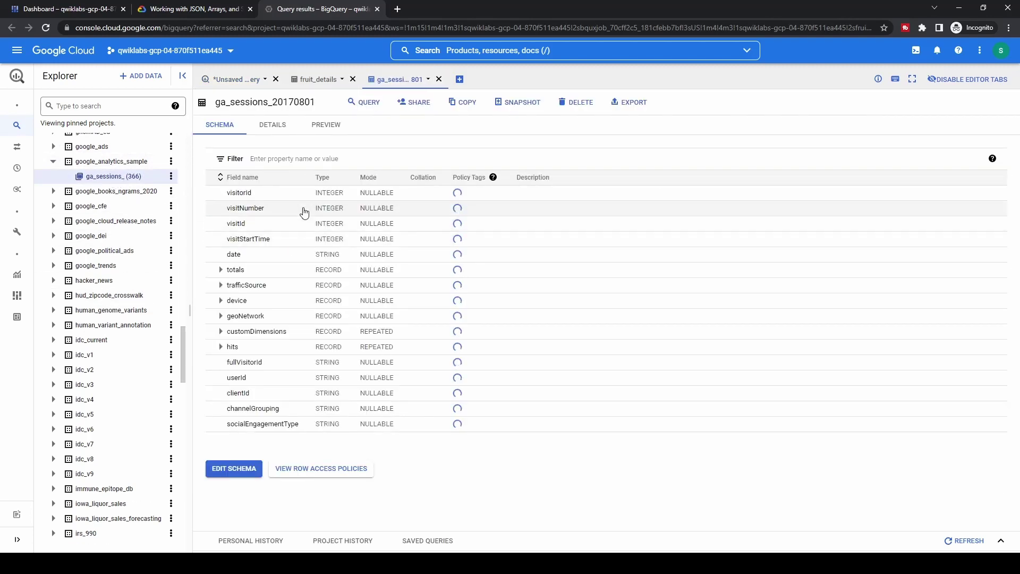
# Read the lab's question on the number of STRUCTs and expand all nested fields in the ga_sessions_20170801 schema
pyautogui.click(208, 9)
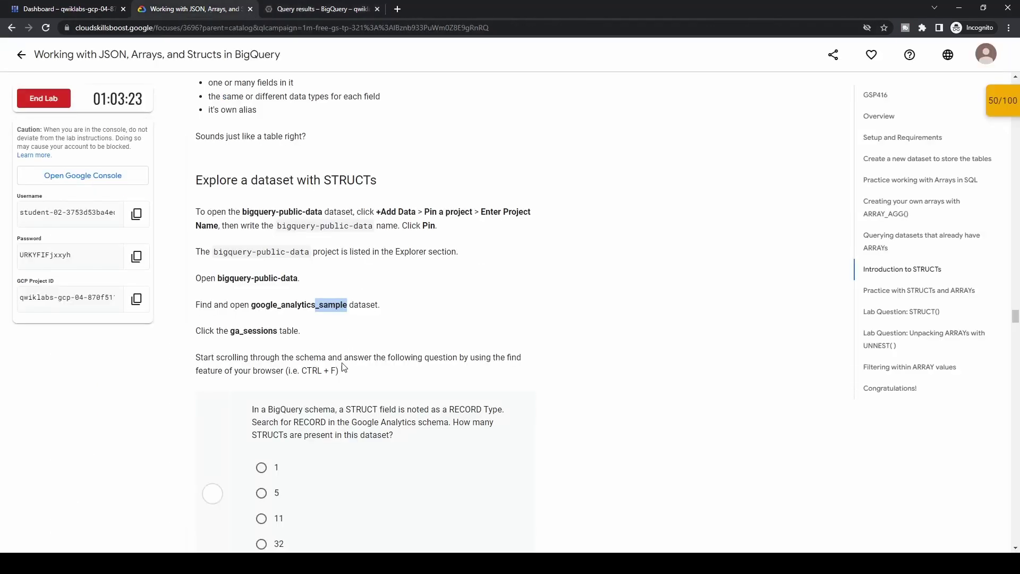
pyautogui.scroll(-2, 384, 329)
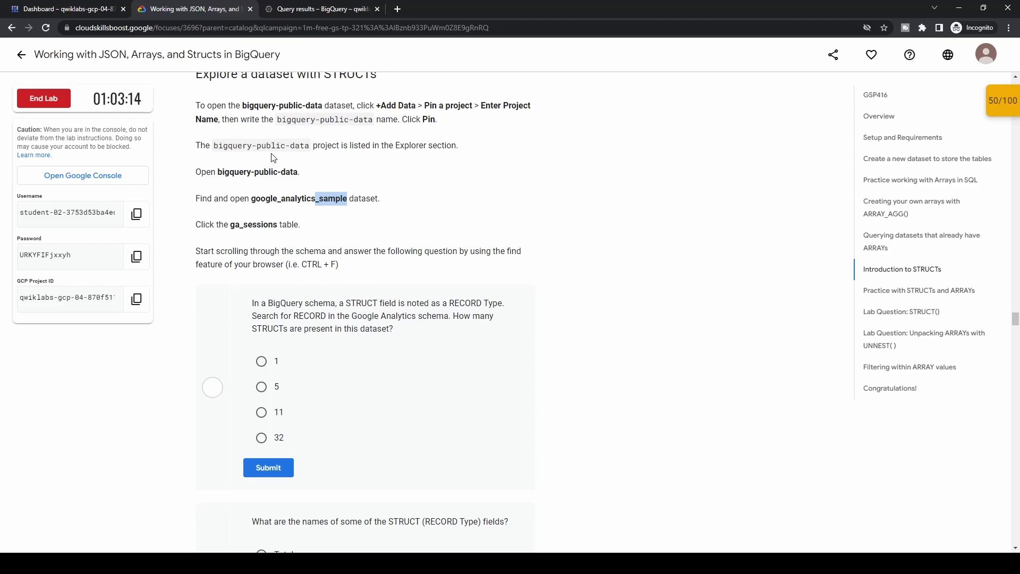
pyautogui.click(320, 11)
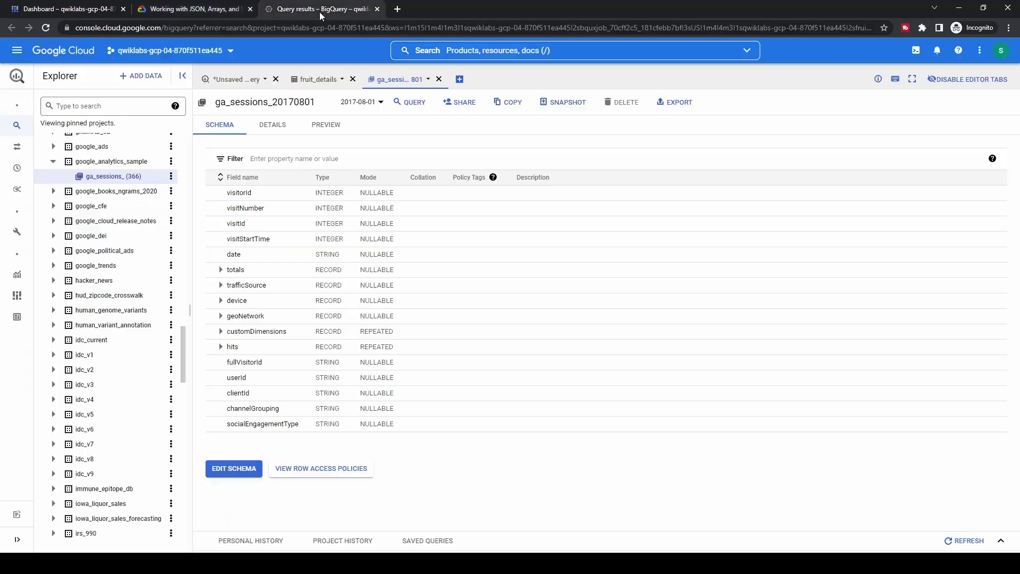
pyautogui.click(221, 346)
pyautogui.click(221, 331)
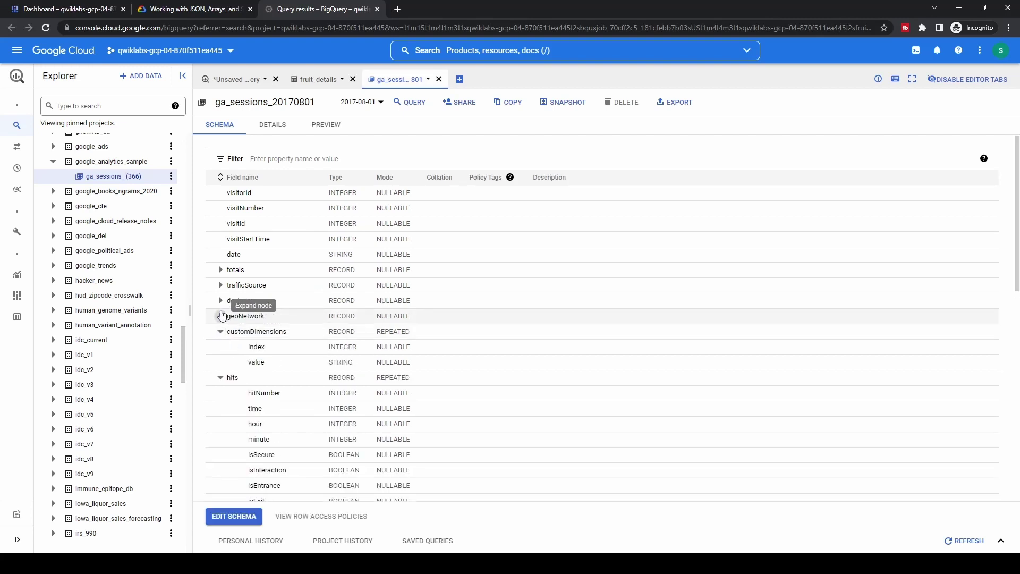
pyautogui.click(221, 316)
pyautogui.click(220, 300)
pyautogui.click(221, 285)
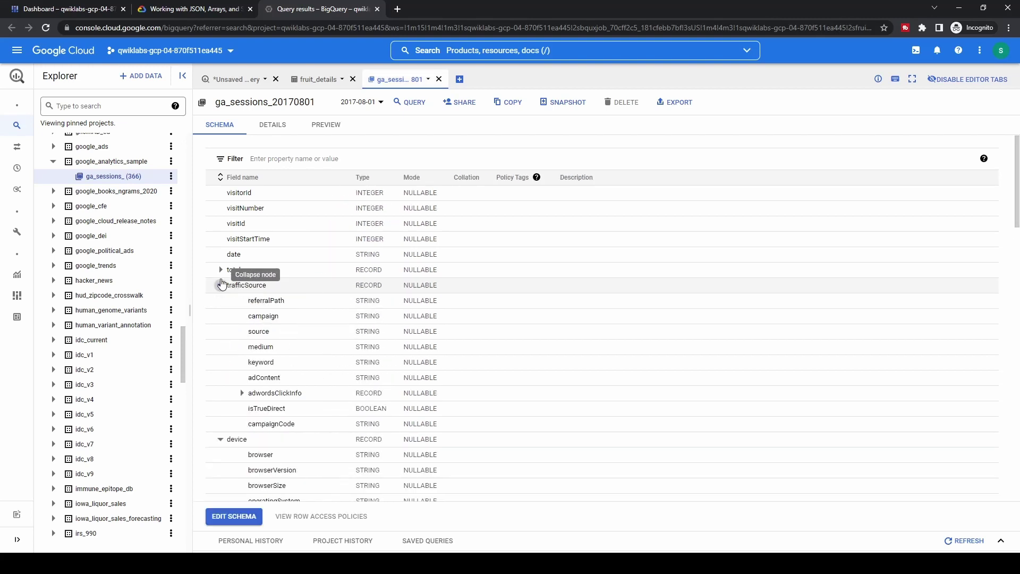
pyautogui.click(221, 179)
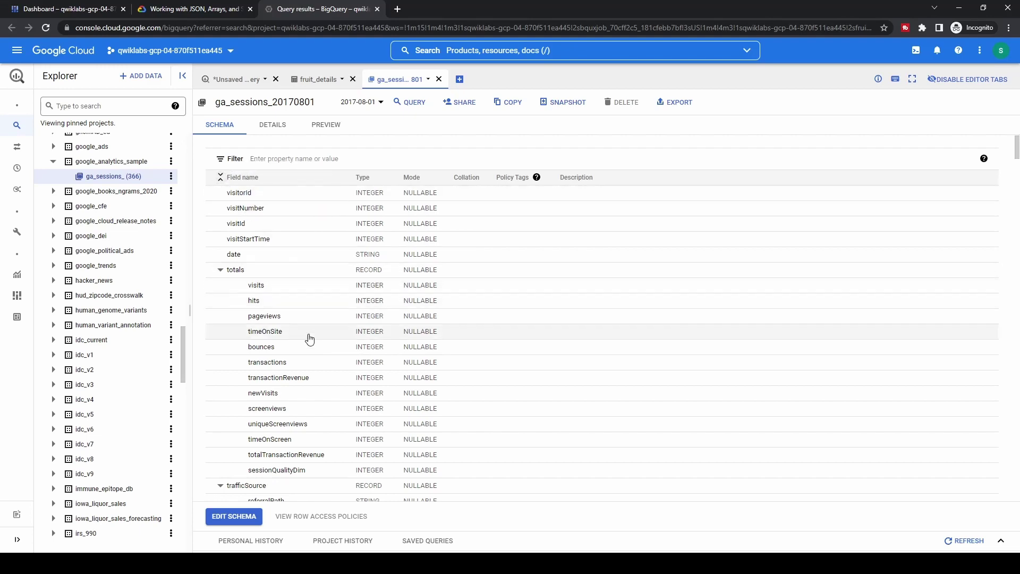
pyautogui.scroll(-3, 317, 376)
pyautogui.scroll(2, 316, 377)
pyautogui.scroll(1, 317, 377)
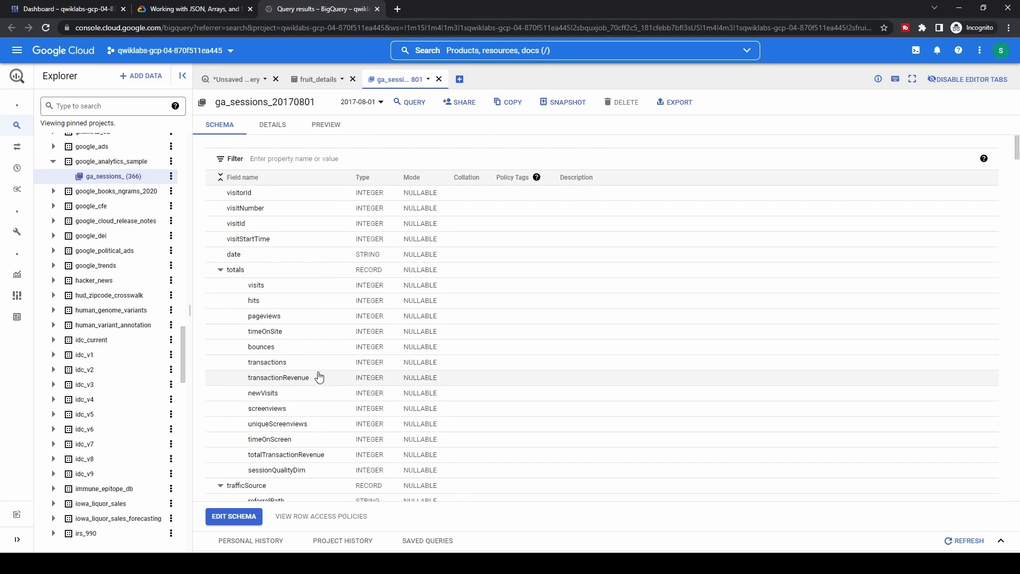
# Search the expanded ga_sessions_20170801 schema for RECORD and go through the matching fields one after another
pyautogui.moveTo(383, 277); pyautogui.dragTo(358, 275)
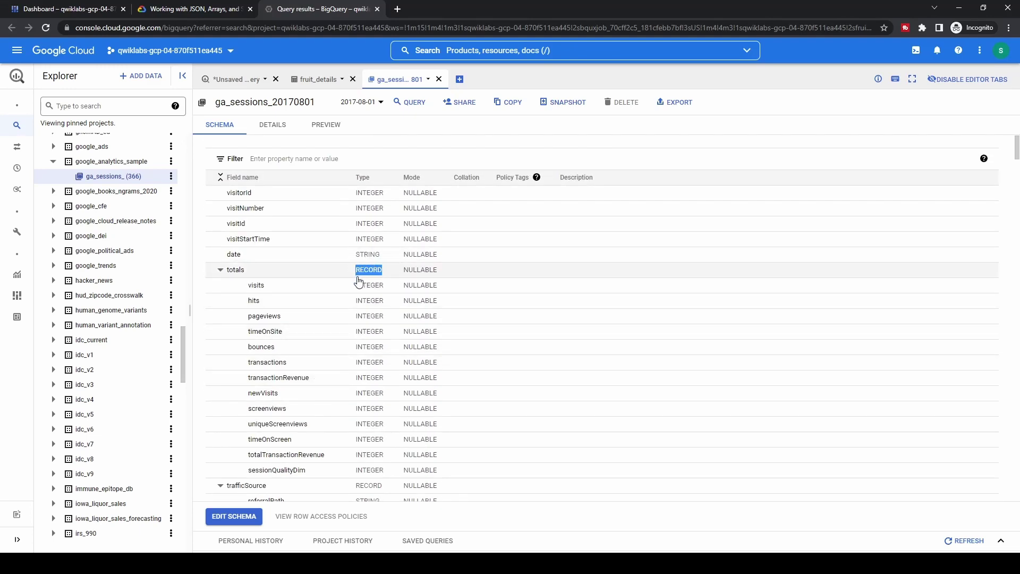
pyautogui.hotkey('ctrl', 'f')
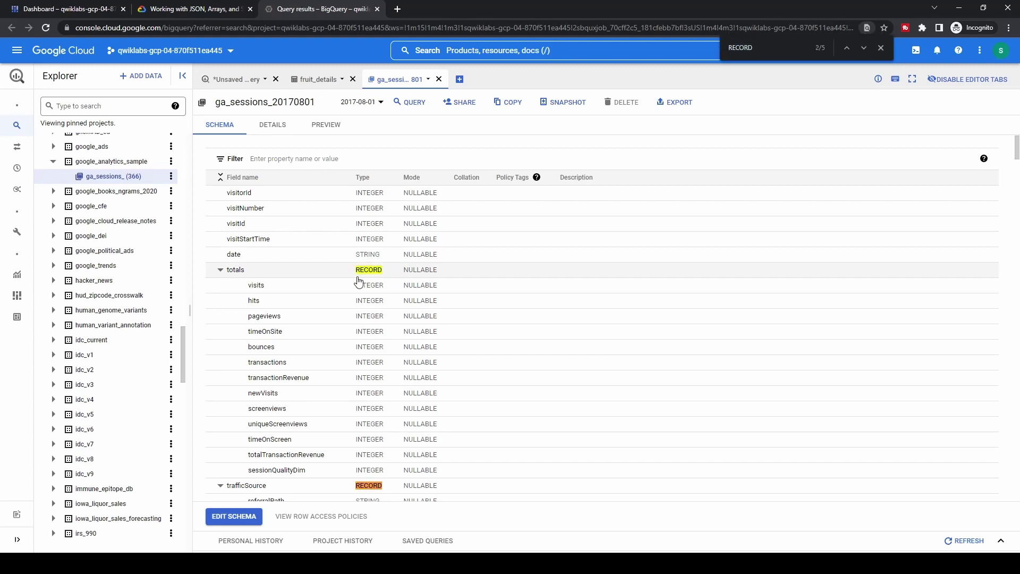
pyautogui.press('Return')
pyautogui.press('Return')
pyautogui.press('Return')
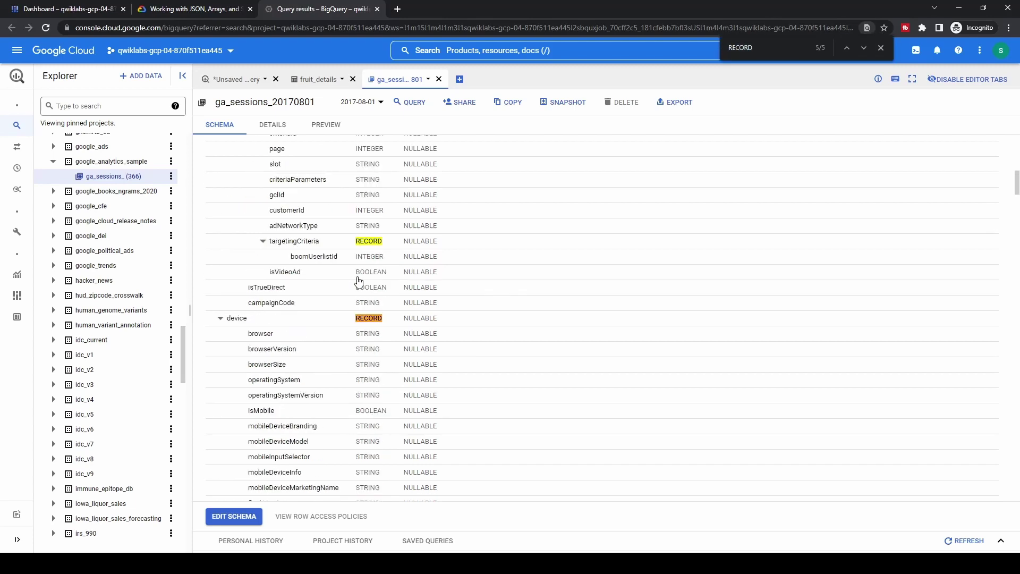
pyautogui.press('Return')
pyautogui.press('Return')
pyautogui.press('Return')
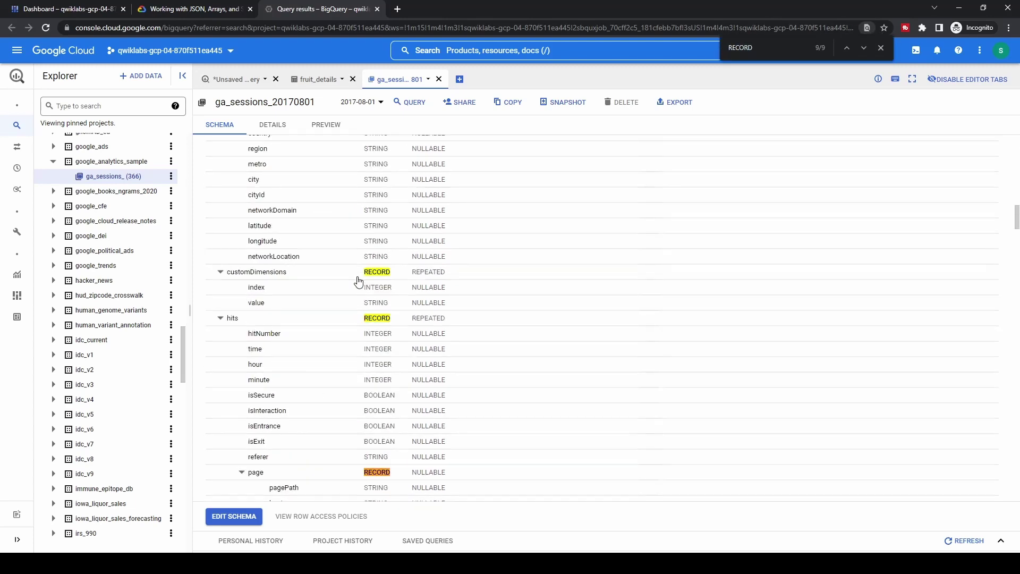
pyautogui.press('Return')
pyautogui.press('Return')
pyautogui.press('Return')
pyautogui.press('Return')
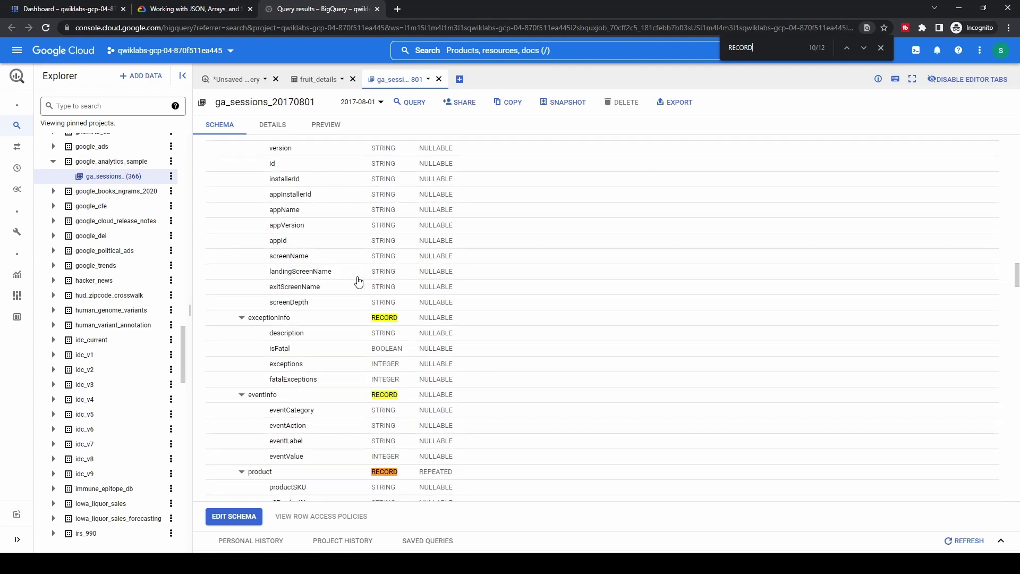
pyautogui.press('Return')
pyautogui.press('Return')
pyautogui.press('Return')
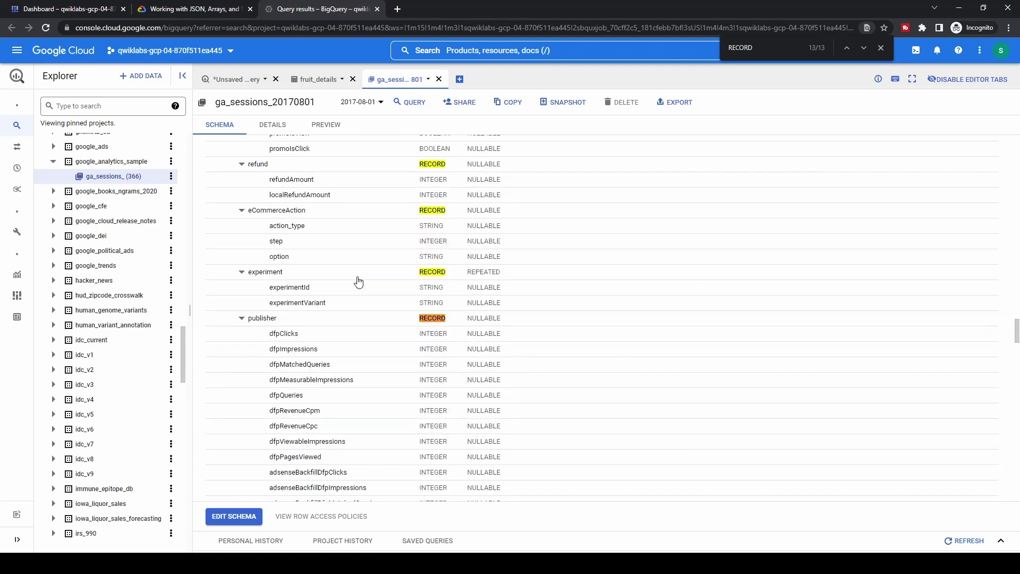
pyautogui.press('Return')
pyautogui.press('Return')
pyautogui.press('Return')
pyautogui.press('Return')
pyautogui.press('Return')
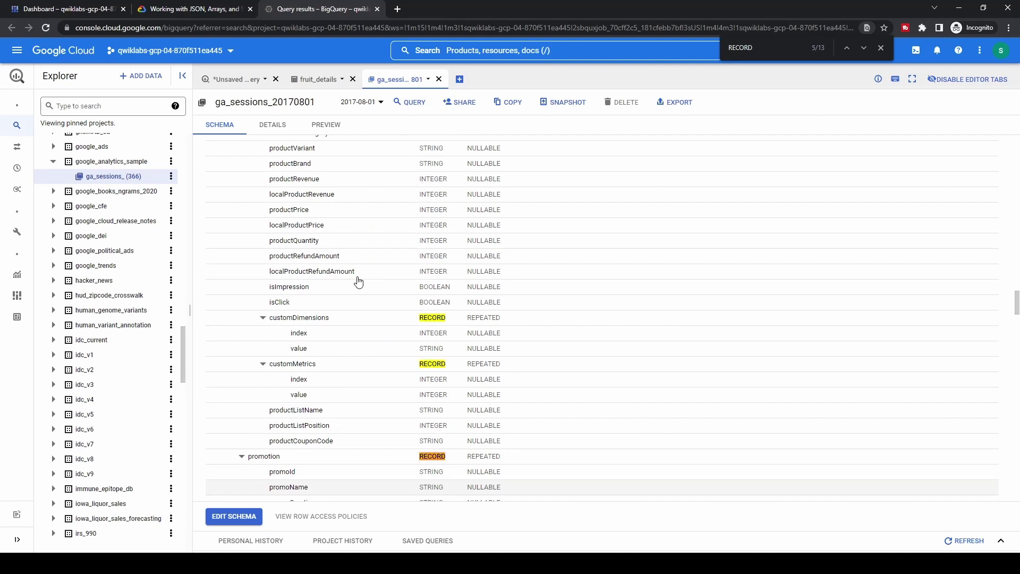
pyautogui.press('Return')
pyautogui.press('Return')
pyautogui.press('Return')
pyautogui.press('Return')
pyautogui.press('Return')
pyautogui.press('Return')
pyautogui.press('Return')
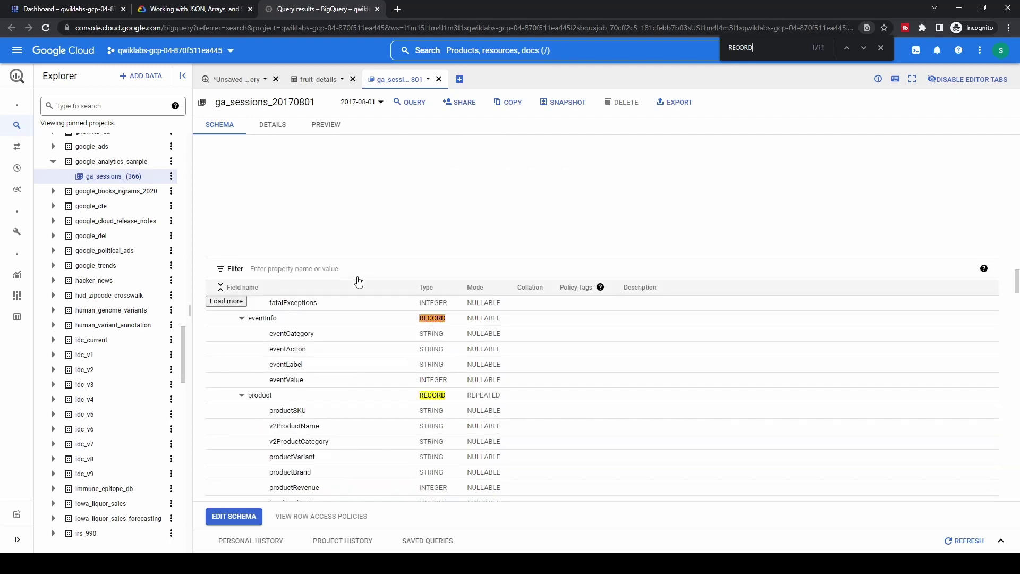
pyautogui.press('Return')
pyautogui.press('Return')
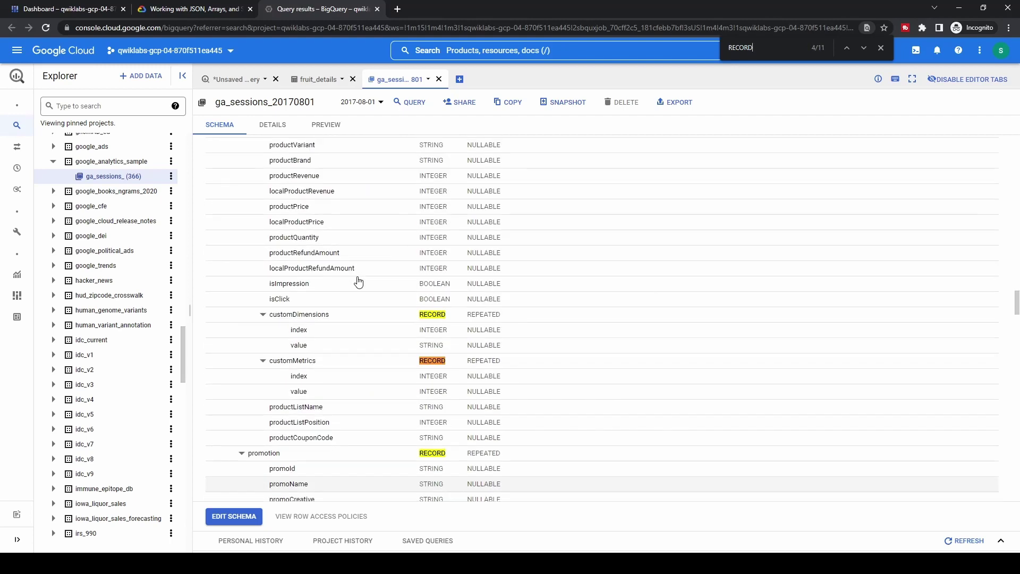
pyautogui.scroll(-3, 358, 280)
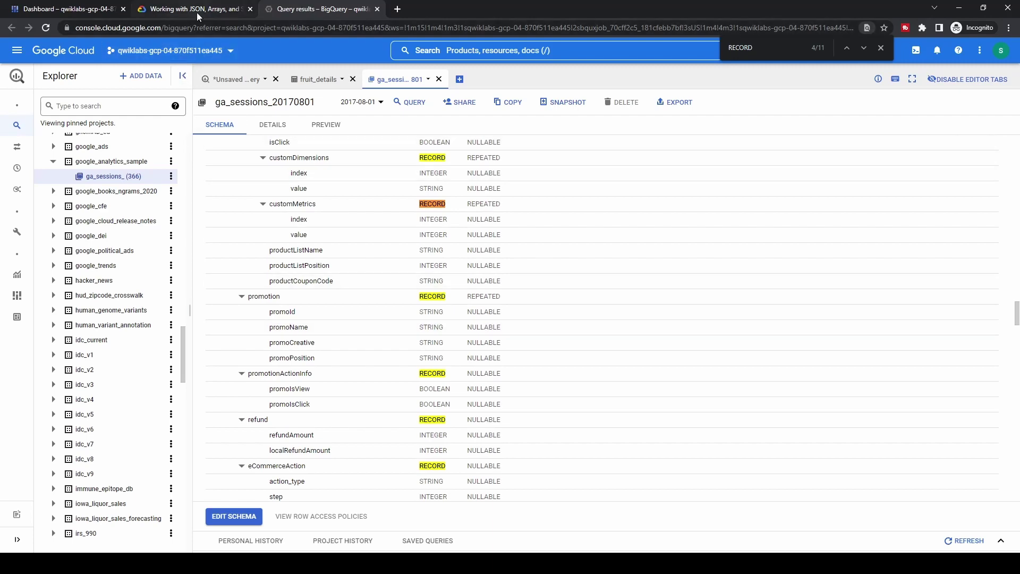
# Compare the STRUCT-count question's answer options with the further RECORD fields lower in the ga_sessions_20170801 schema
pyautogui.click(197, 12)
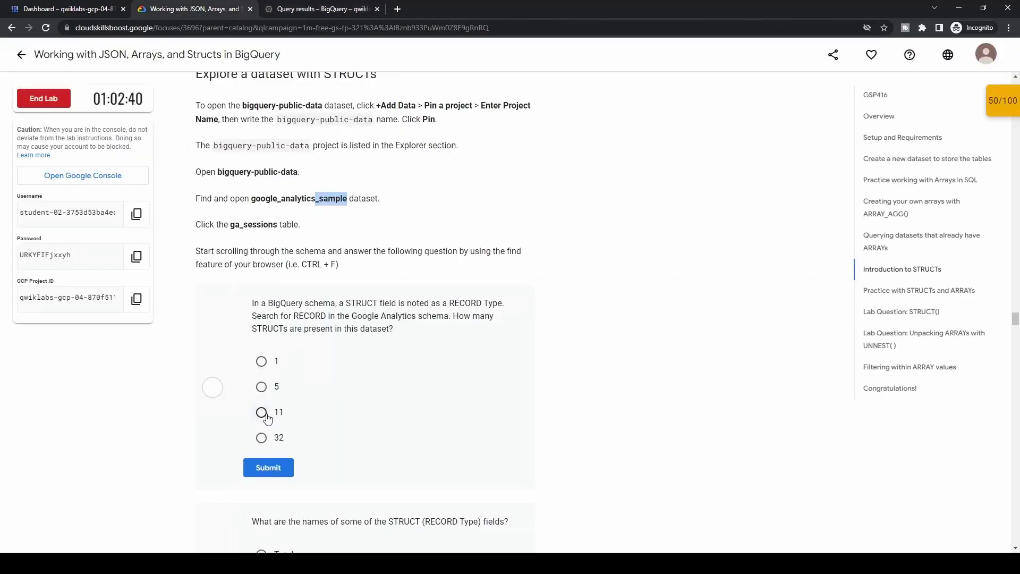
pyautogui.click(328, 16)
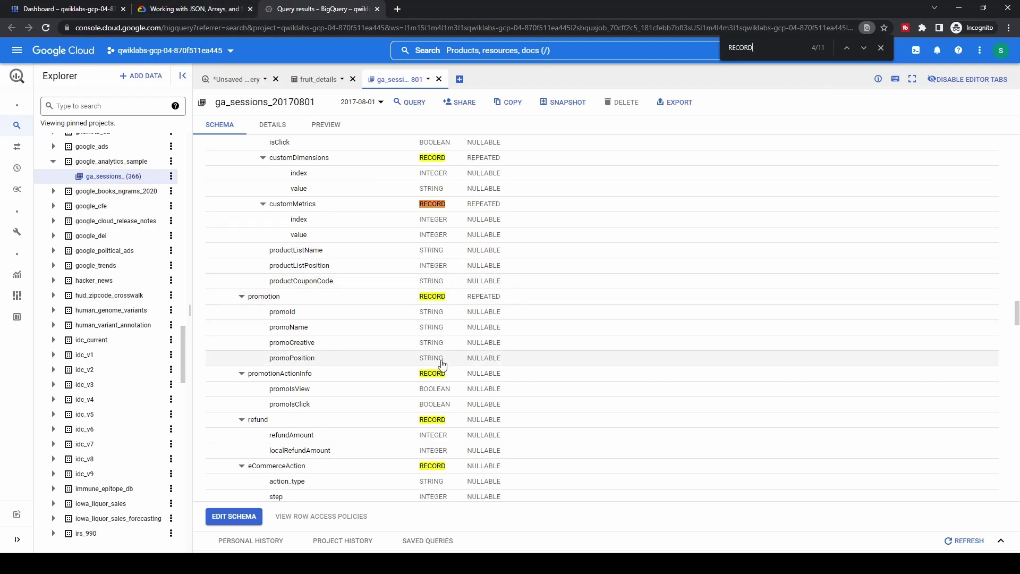
pyautogui.scroll(-3, 438, 367)
pyautogui.scroll(-14, 441, 376)
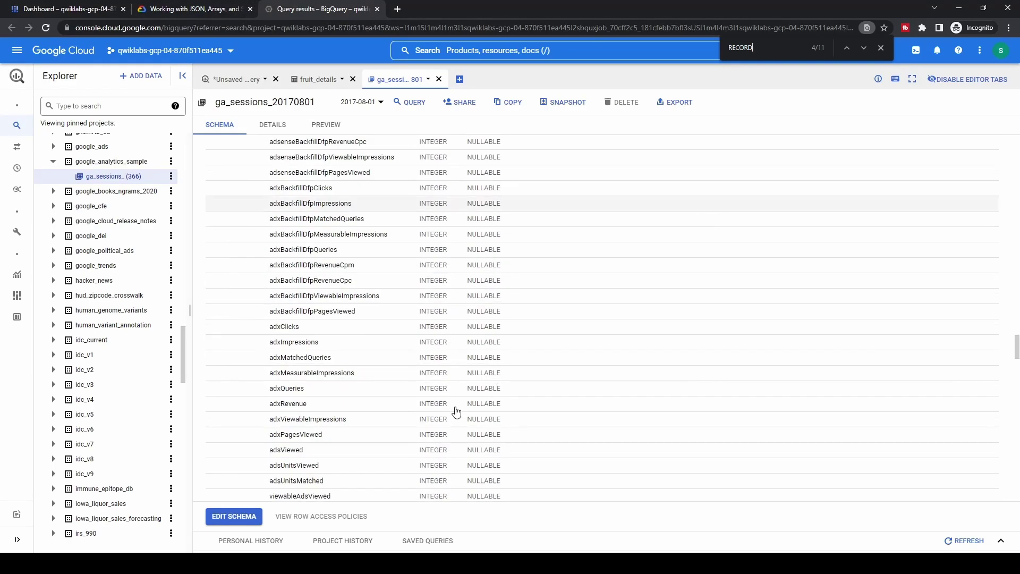
pyautogui.scroll(-2, 464, 416)
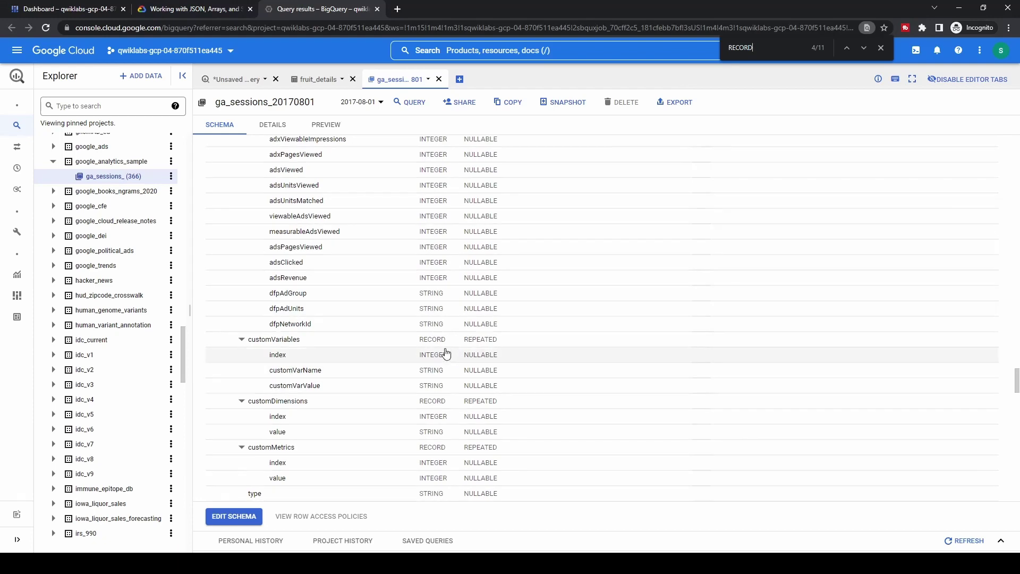
pyautogui.press('Return')
pyautogui.press('Return')
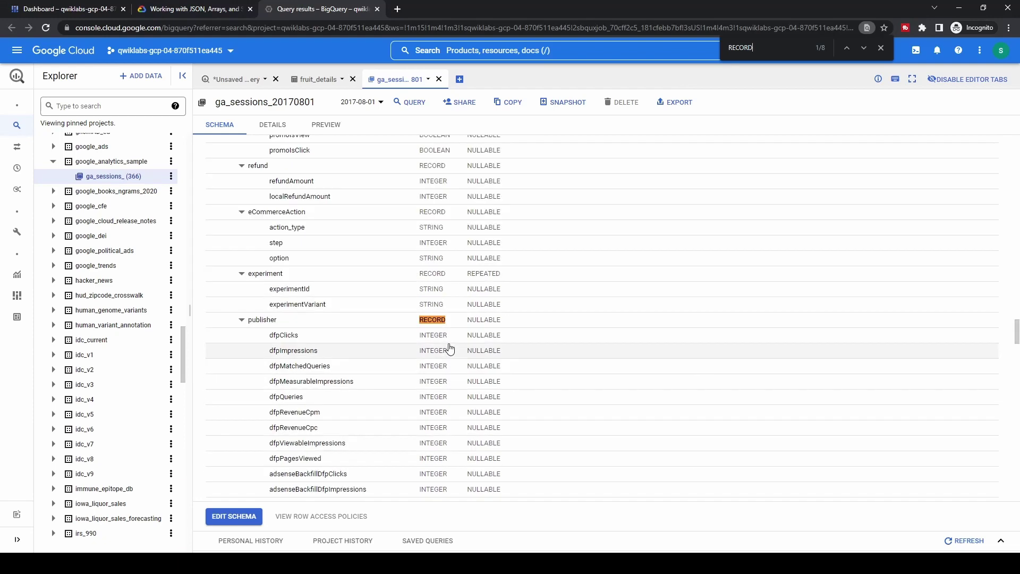
# Answer the lab's question on how many STRUCTs are in the dataset with 32 and submit it
pyautogui.click(221, 12)
pyautogui.click(261, 437)
pyautogui.click(268, 468)
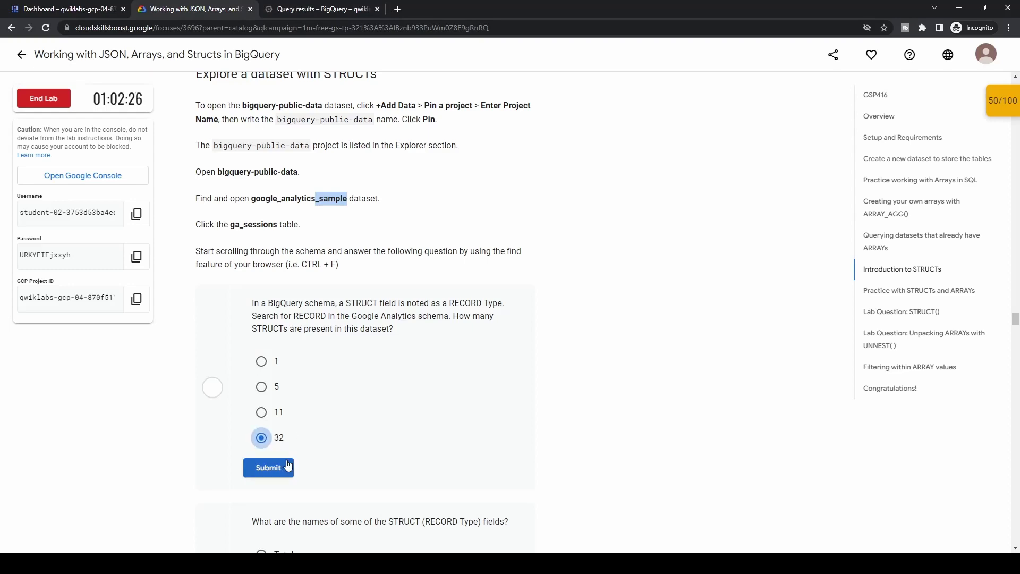
# Compare the answer options of the lab's question on STRUCT field names with the totals, trafficSource and device fields in the ga_sessions_20170801 schema
pyautogui.scroll(-4, 407, 450)
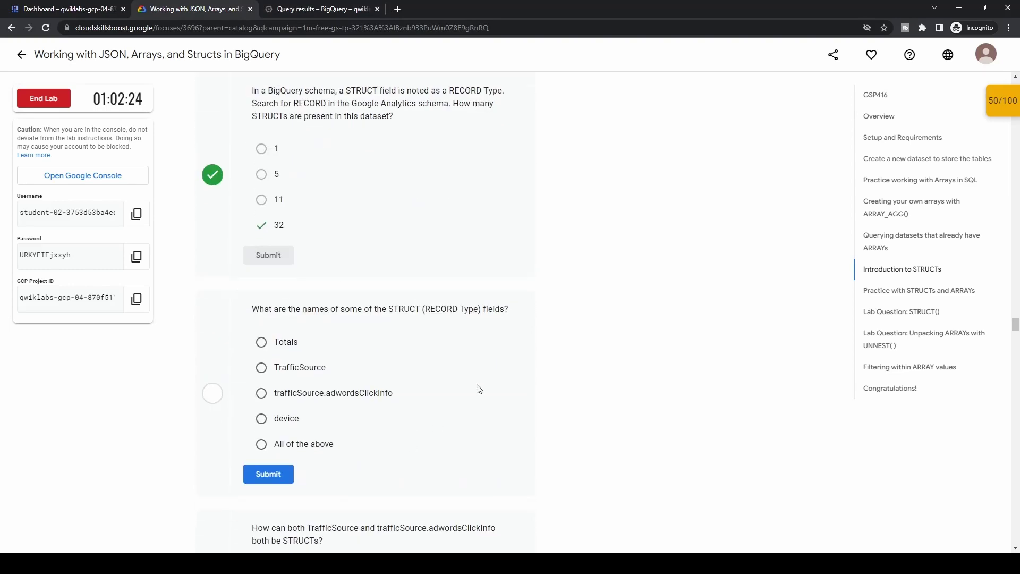
pyautogui.scroll(-1, 478, 389)
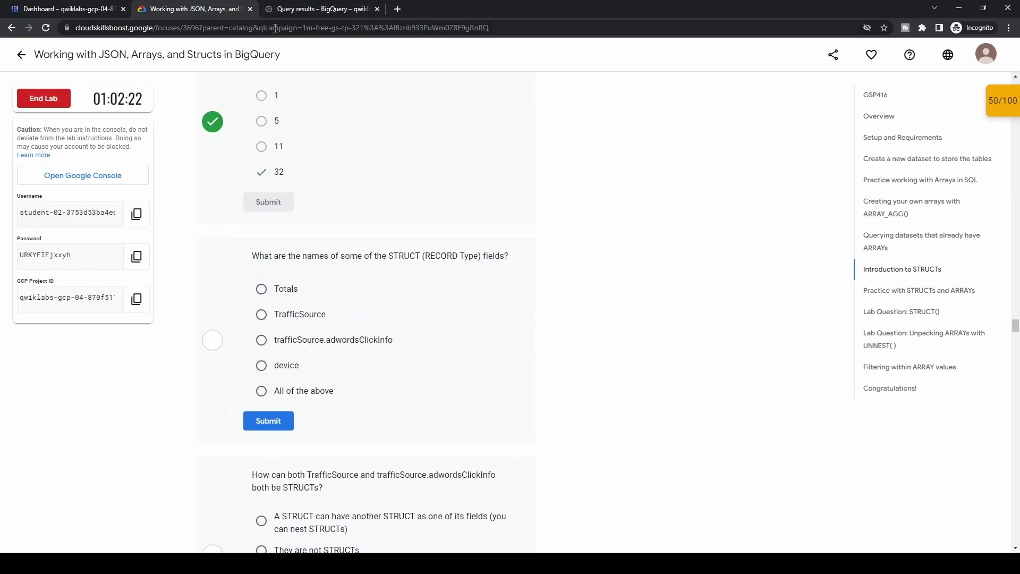
pyautogui.click(334, 12)
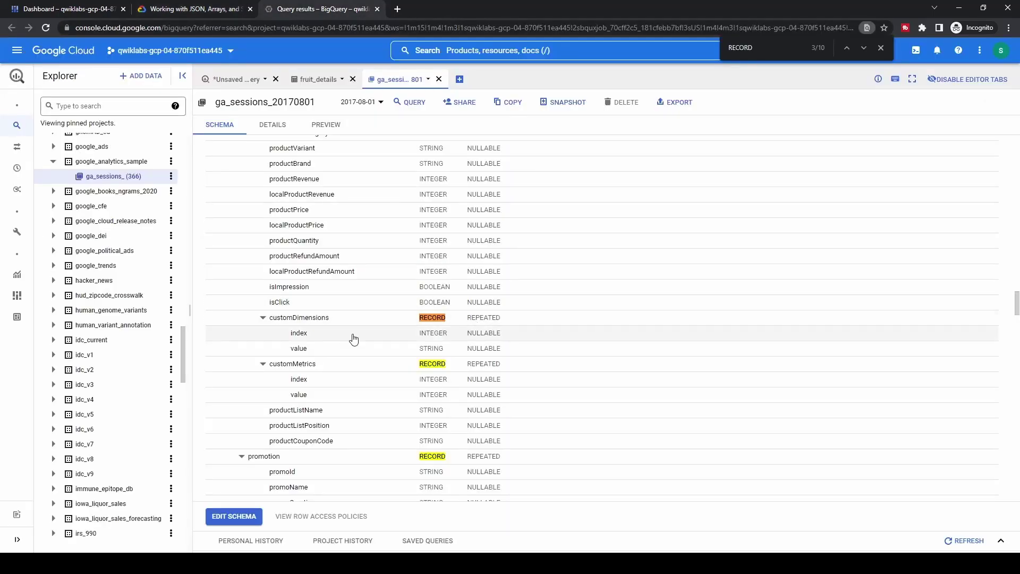
pyautogui.scroll(20, 455, 473)
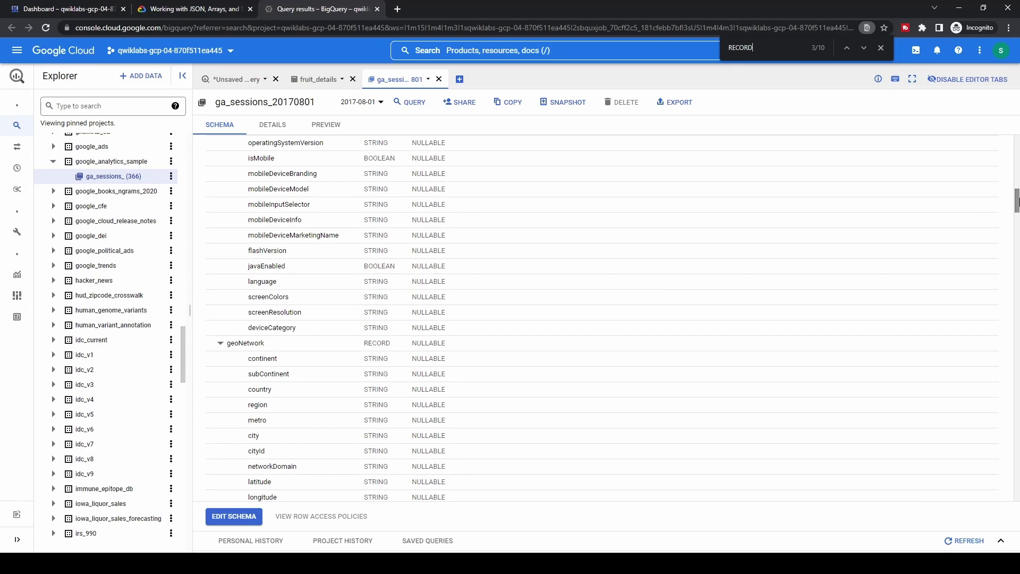
pyautogui.moveTo(1016, 202); pyautogui.dragTo(1012, 154)
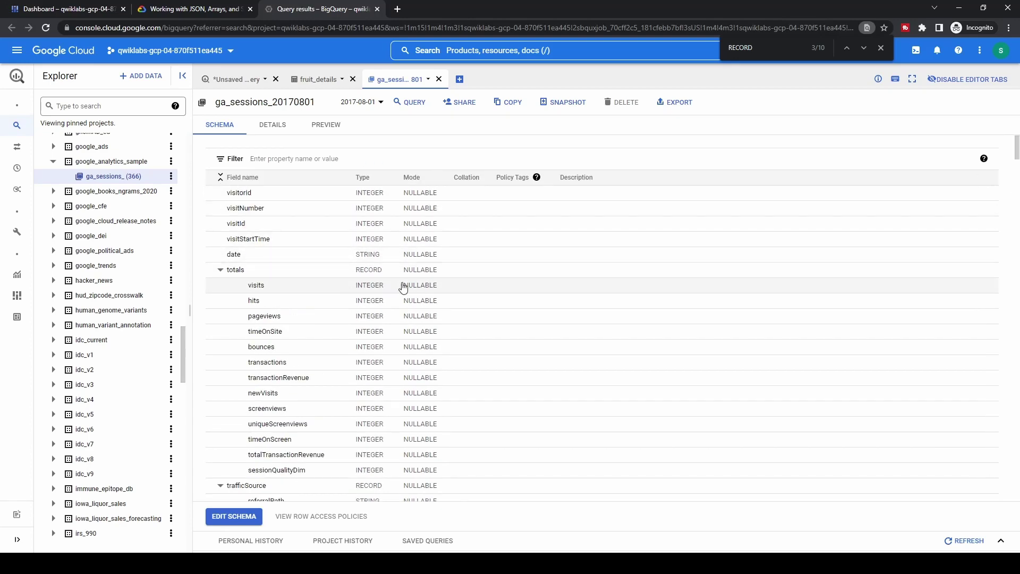
pyautogui.scroll(-1, 421, 314)
pyautogui.scroll(-5, 420, 313)
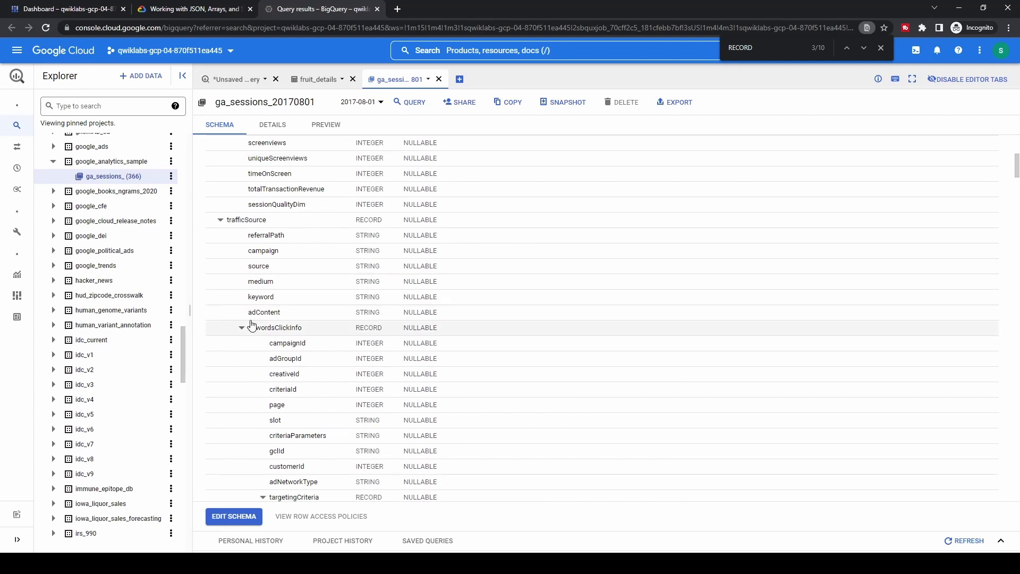
pyautogui.scroll(-3, 428, 346)
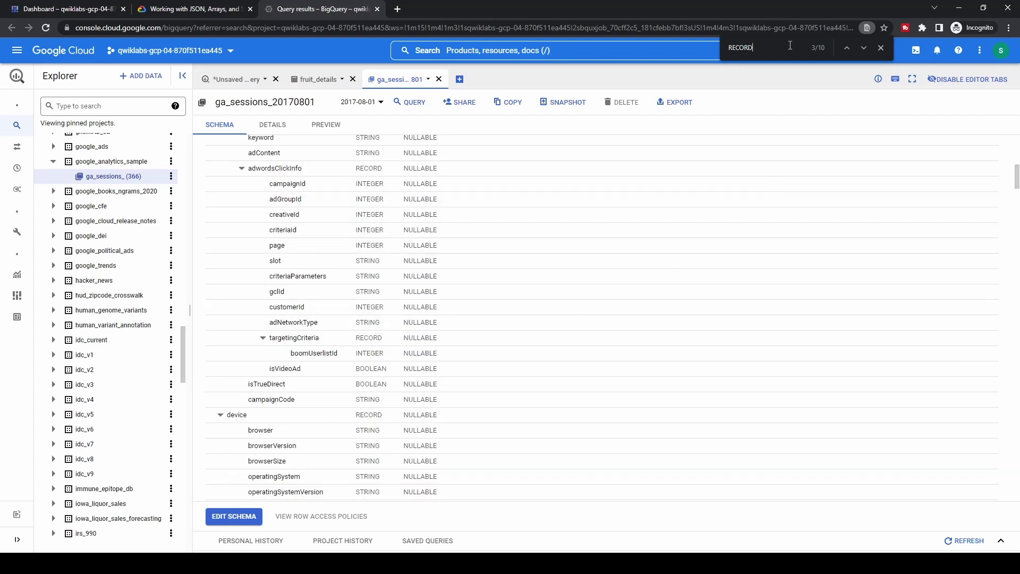
# Go through the RECORD matches in the ga_sessions_20170801 schema from the device field down to the transaction field
pyautogui.press('Return')
pyautogui.press('Return')
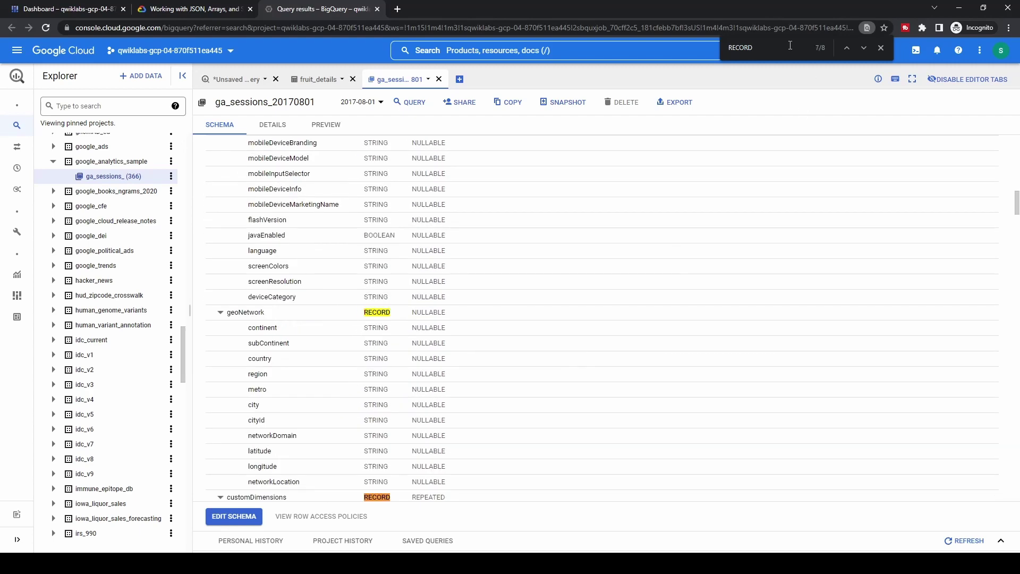
pyautogui.press('Return')
pyautogui.press('Return')
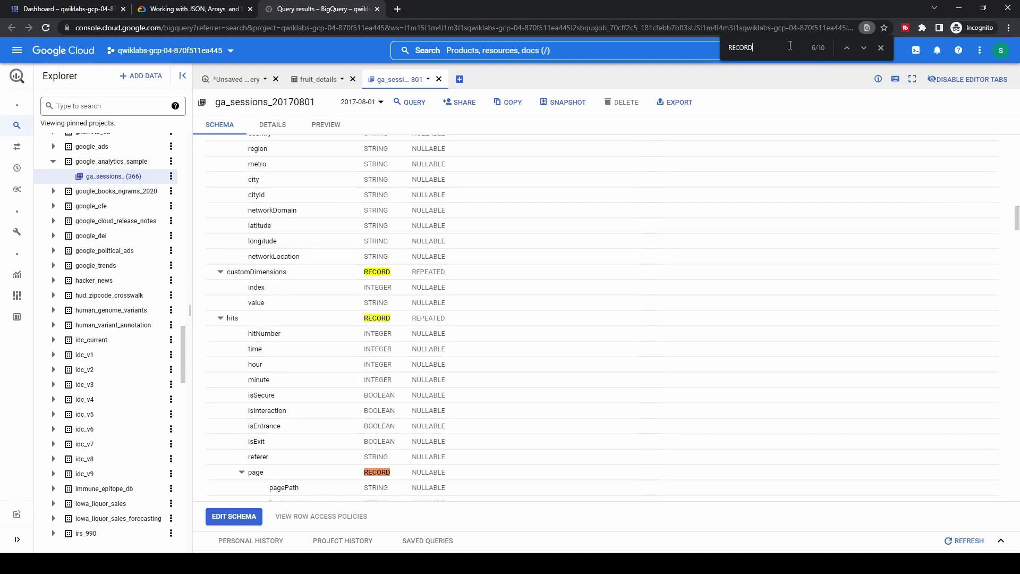
pyautogui.press('Return')
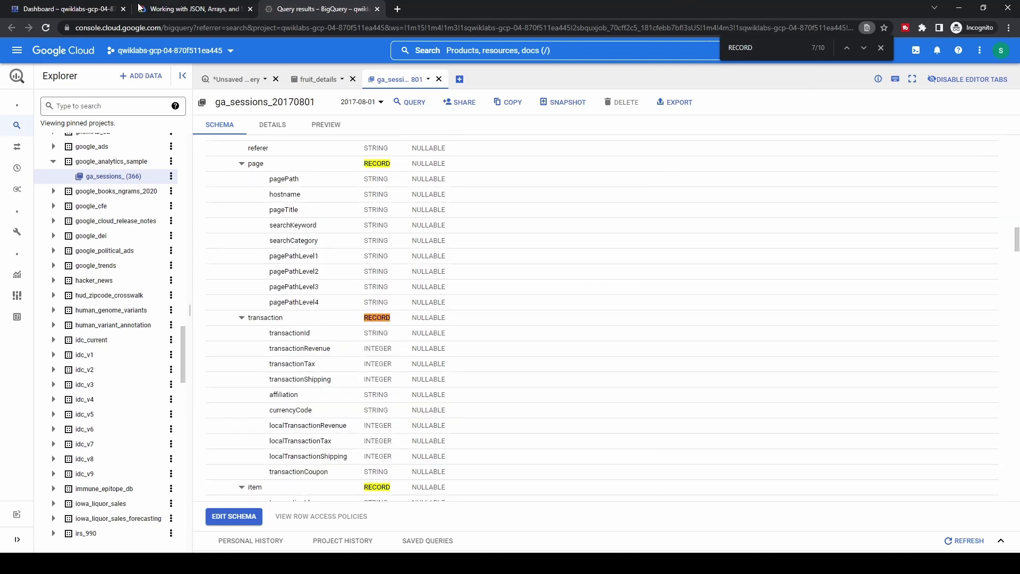
# Answer the lab's question on the names of STRUCT fields with "All of the above" and submit it
pyautogui.click(141, 8)
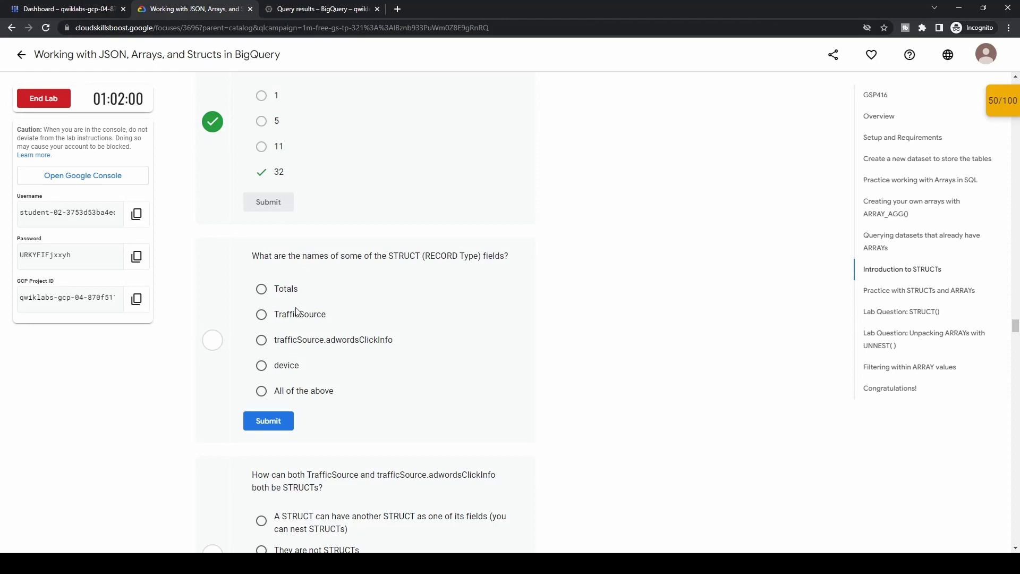
pyautogui.click(292, 392)
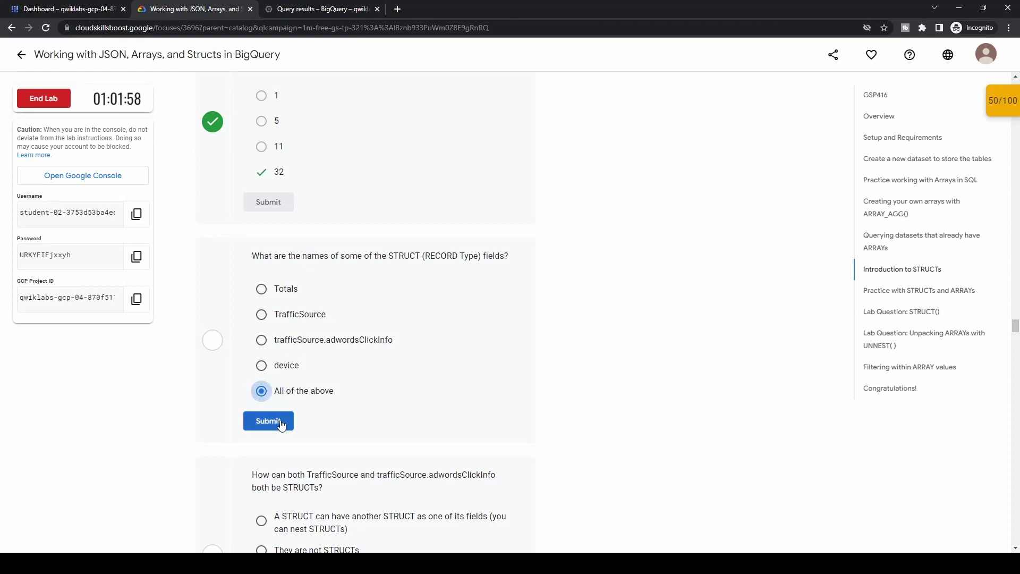
pyautogui.click(271, 423)
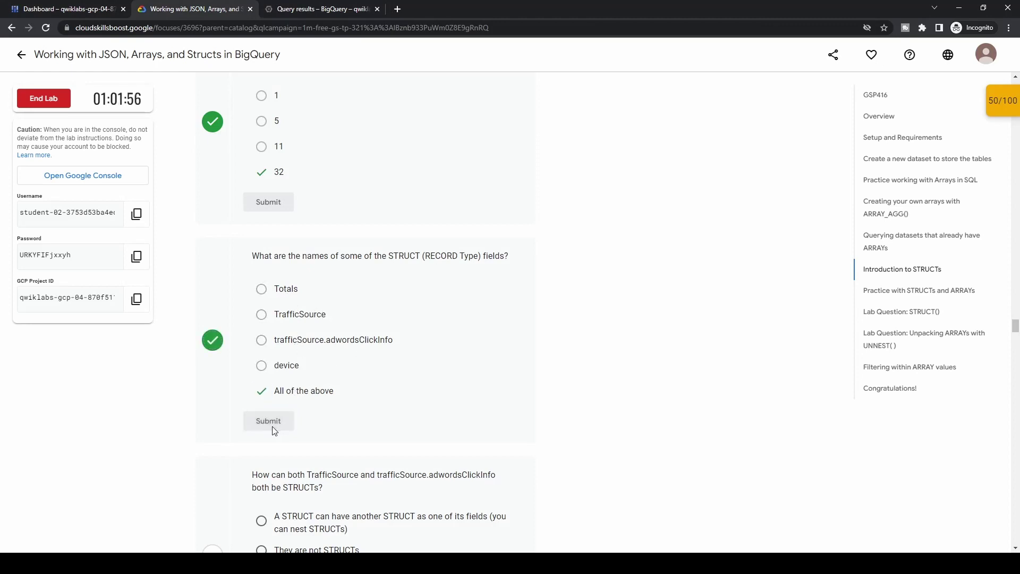
# Answer how TrafficSource and trafficSource.adwordsClickInfo can both be STRUCTs with the option that STRUCTs can be nested, and submit it
pyautogui.scroll(-5, 592, 388)
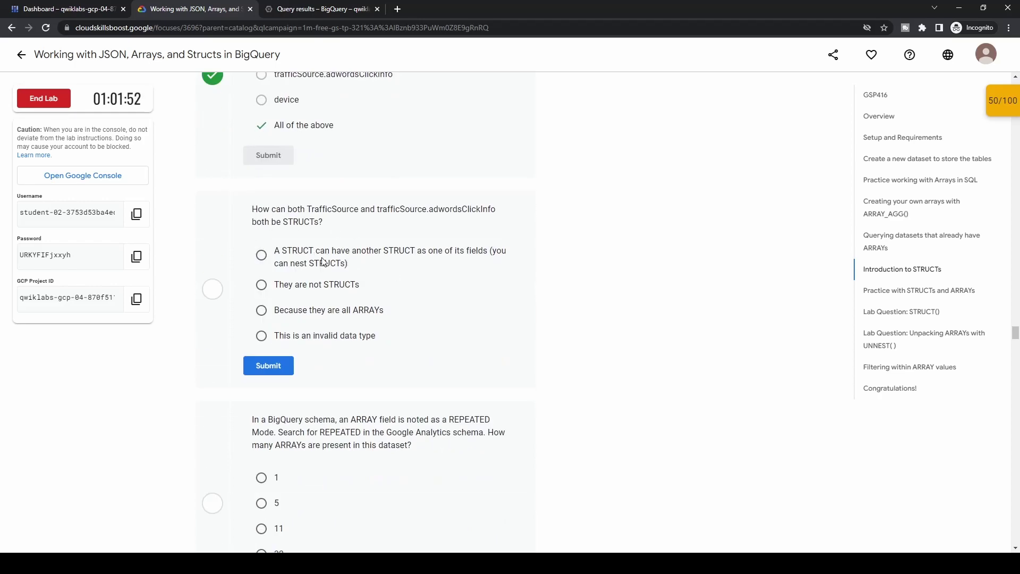
pyautogui.click(425, 260)
pyautogui.click(268, 365)
# Copy REPEATED from the lab's question on the number of ARRAYs and search the ga_sessions_20170801 schema for it
pyautogui.scroll(-1, 411, 372)
pyautogui.scroll(-3, 412, 355)
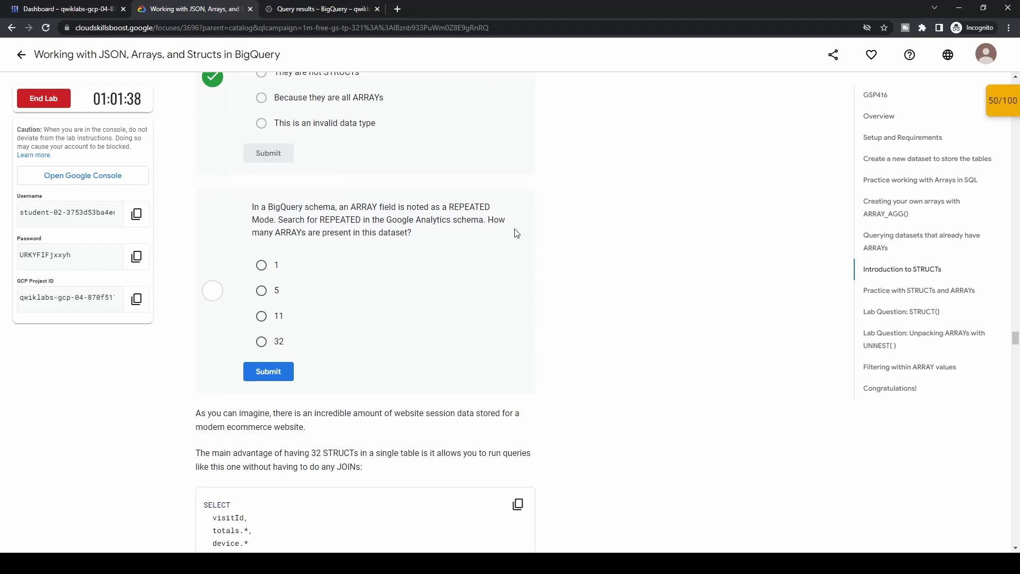
pyautogui.doubleClick(339, 219)
pyautogui.hotkey('ctrl', 'c')
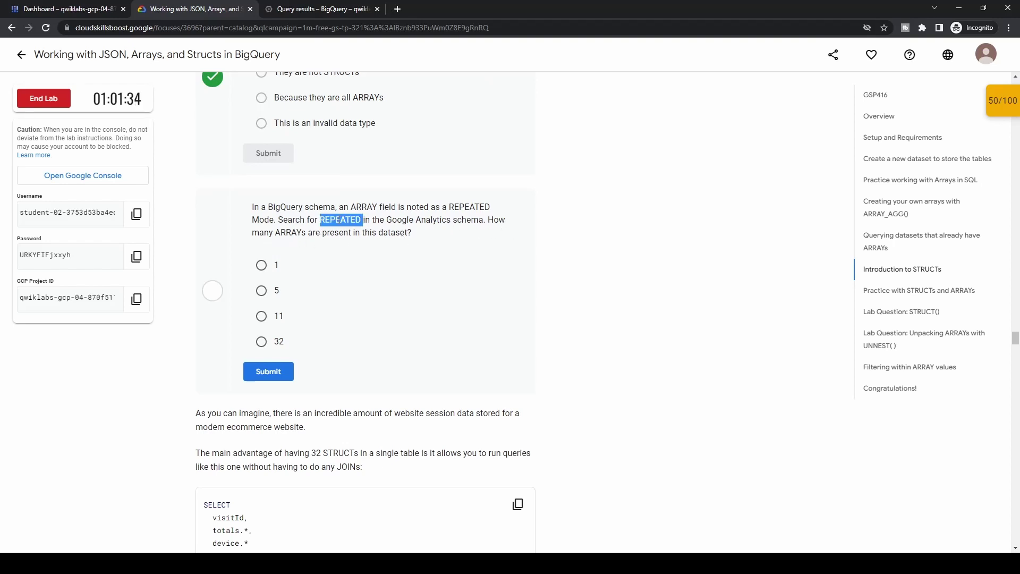
pyautogui.click(329, 13)
pyautogui.hotkey('ctrl', 'f')
pyautogui.hotkey('ctrl', 'v')
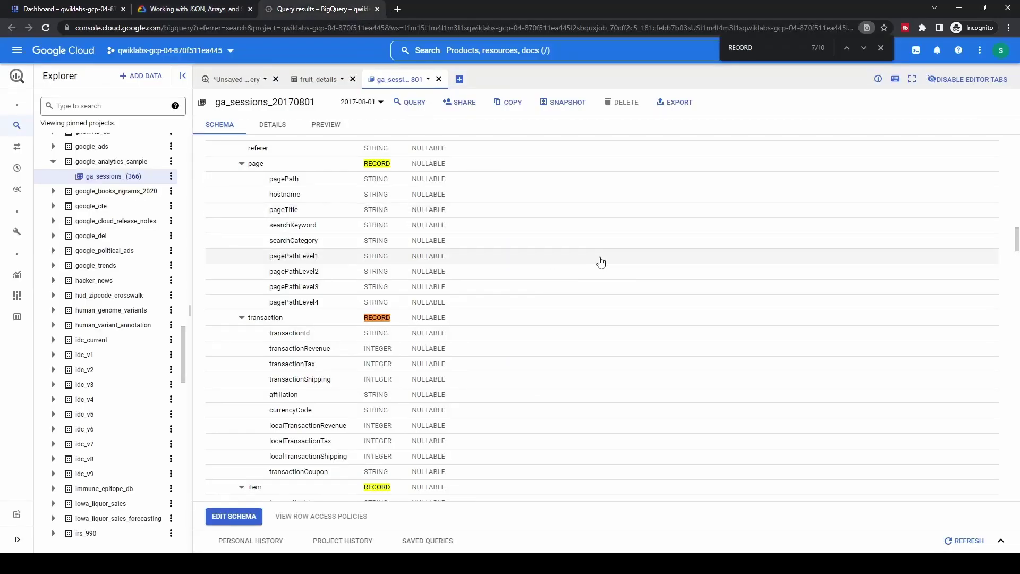
pyautogui.click(599, 262)
pyautogui.press('Return')
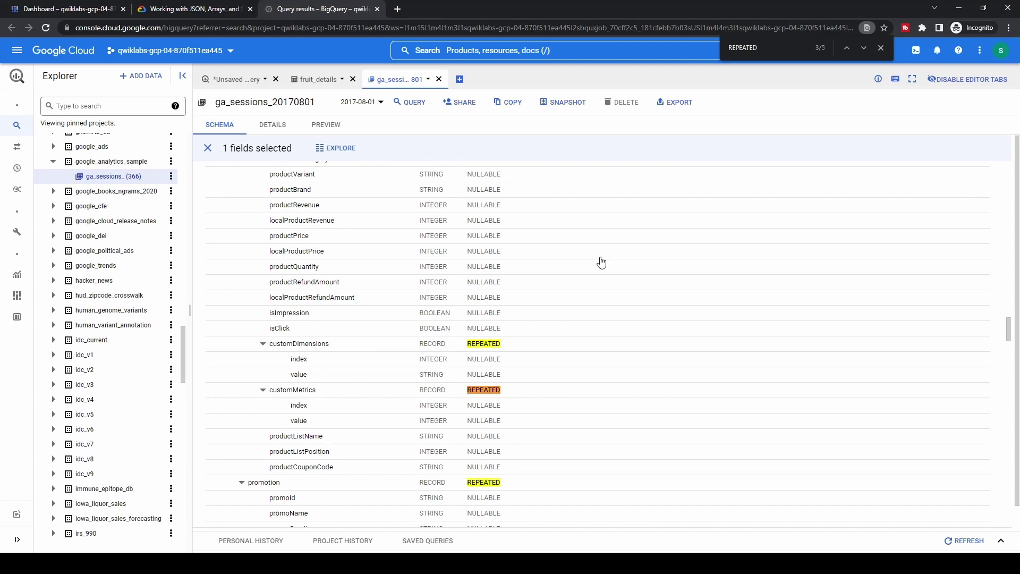
# Go through the REPEATED matches in the ga_sessions_20170801 schema one after another, from the product field to the experiment field
pyautogui.hotkey('shift', 'Return')
pyautogui.hotkey('shift', 'Return')
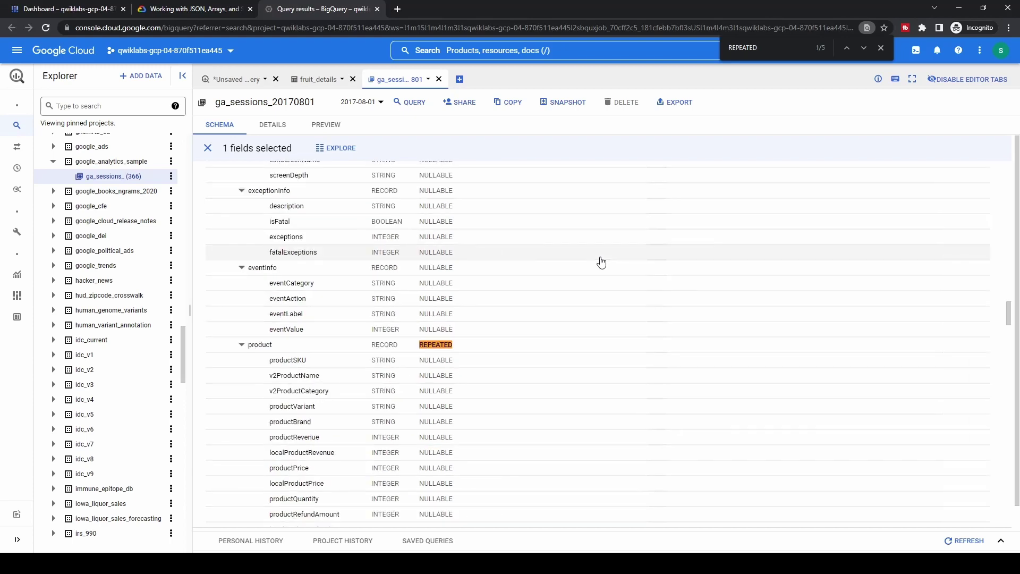
pyautogui.press('Return')
pyautogui.press('Return')
pyautogui.press('Return')
pyautogui.press('Return')
pyautogui.press('Return')
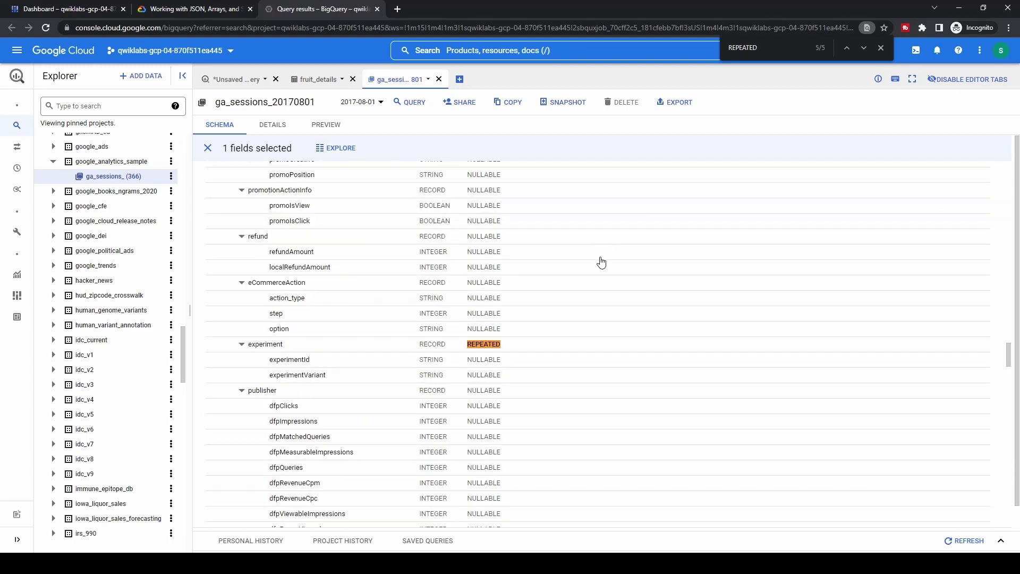
# Look for further REPEATED fields in the rest of the ga_sessions_20170801 schema, down to the last field
pyautogui.scroll(-6, 601, 262)
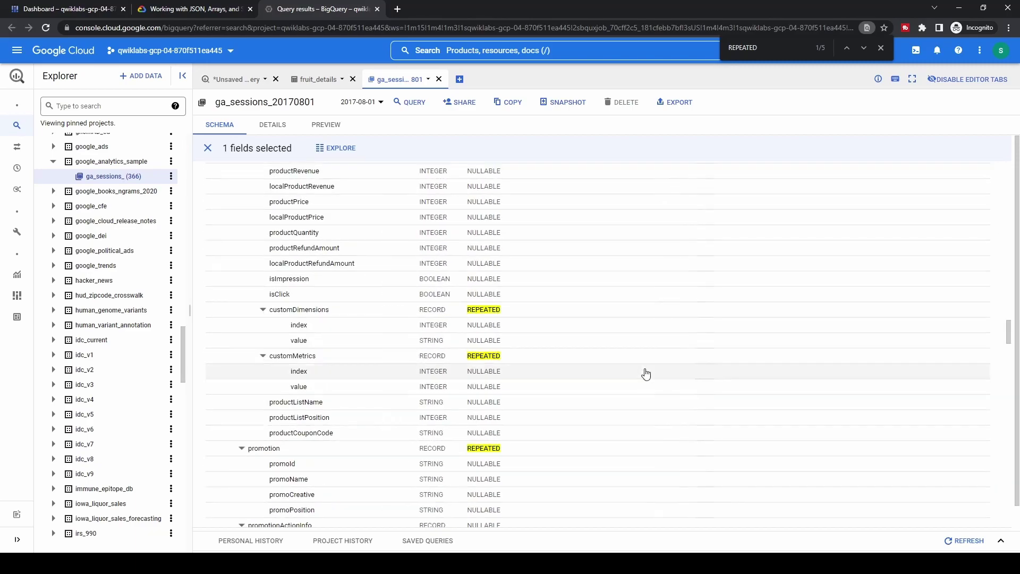
pyautogui.scroll(-8, 646, 374)
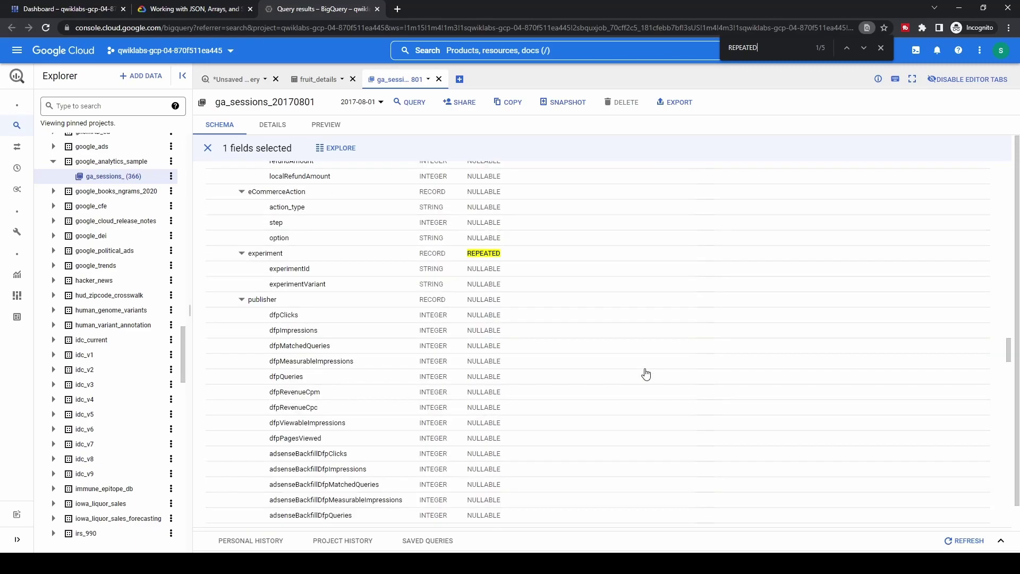
pyautogui.scroll(-10, 646, 374)
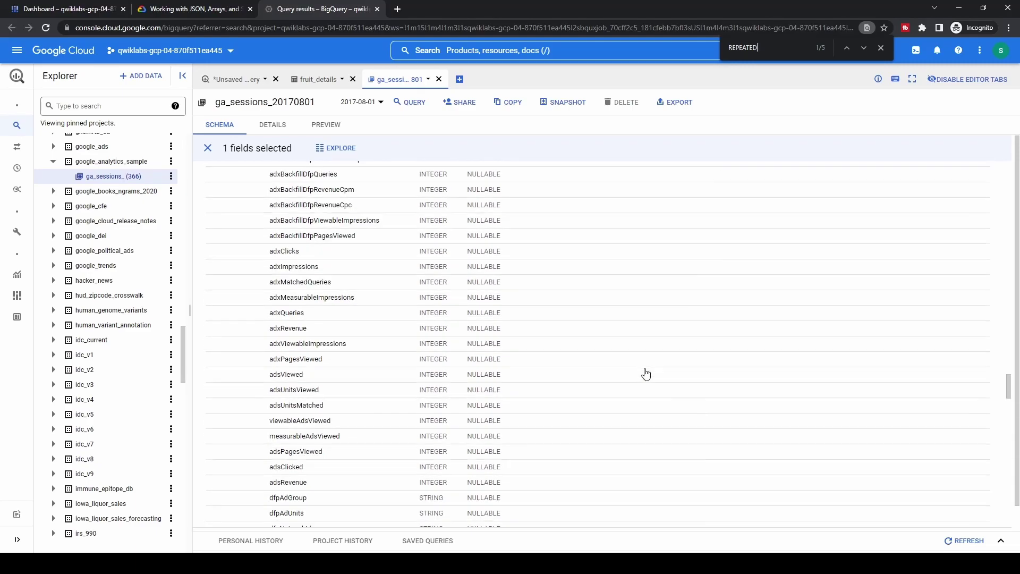
pyautogui.scroll(-2, 646, 374)
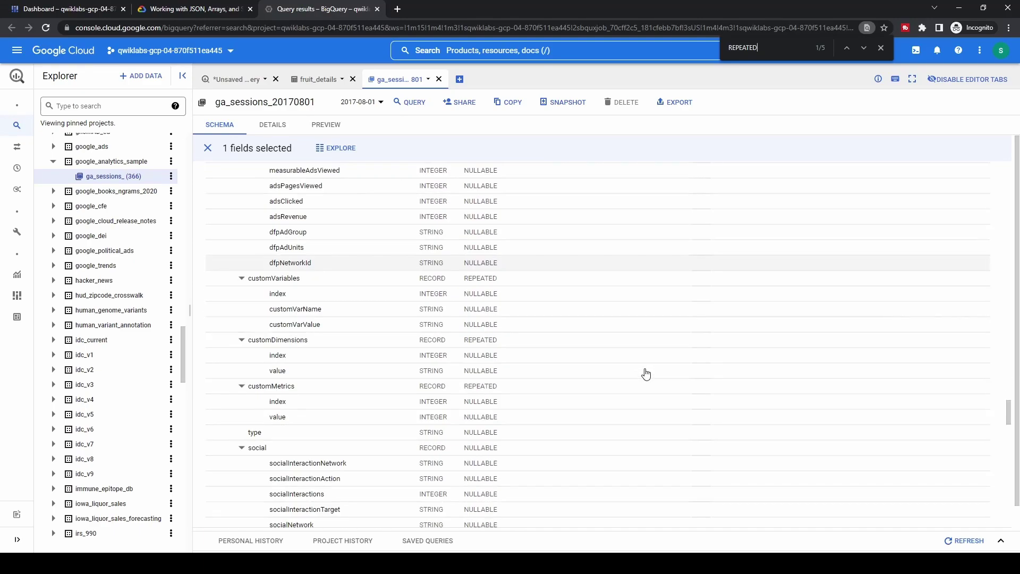
pyautogui.scroll(-7, 645, 374)
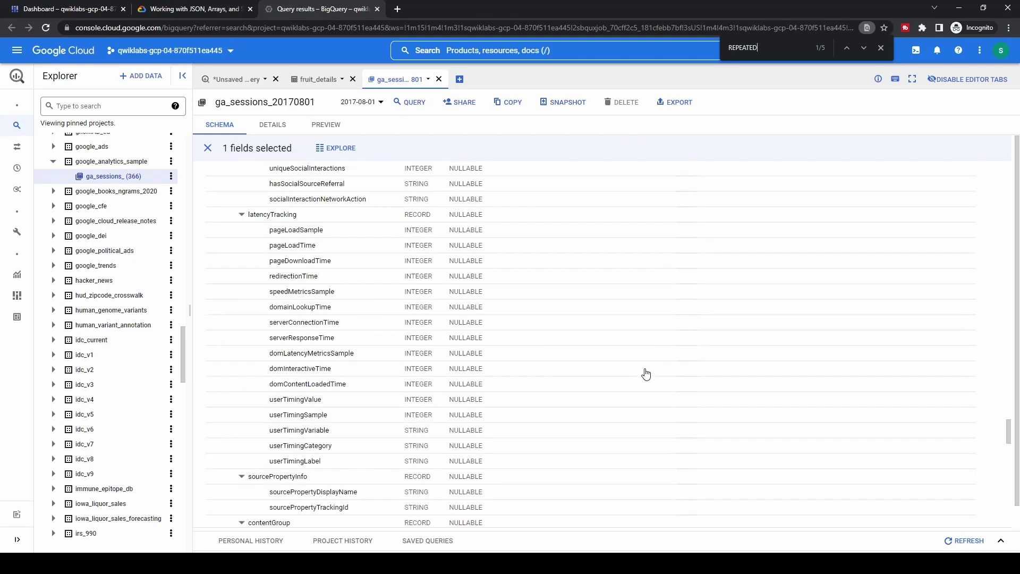
pyautogui.scroll(-5, 646, 374)
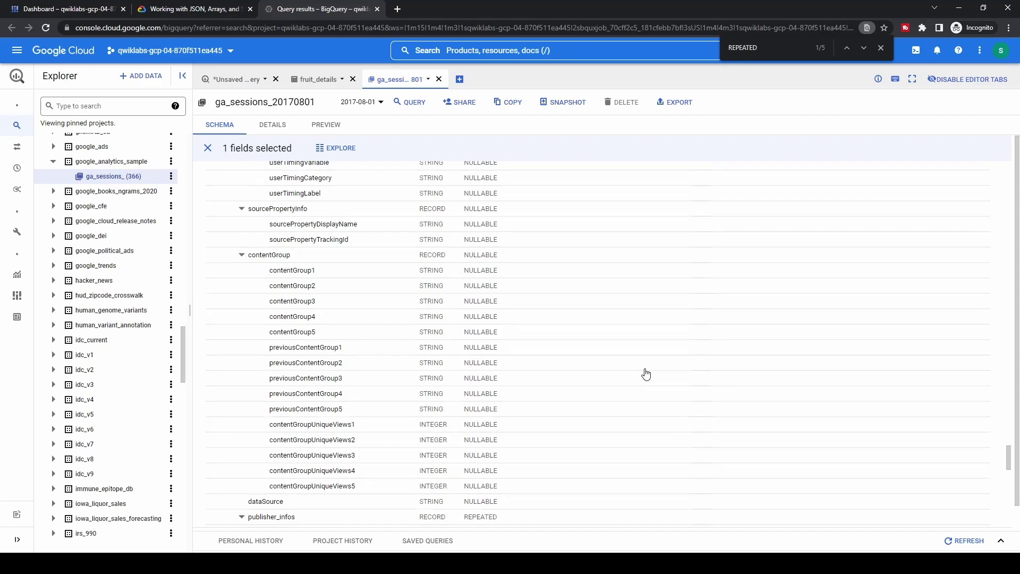
pyautogui.scroll(-5, 513, 429)
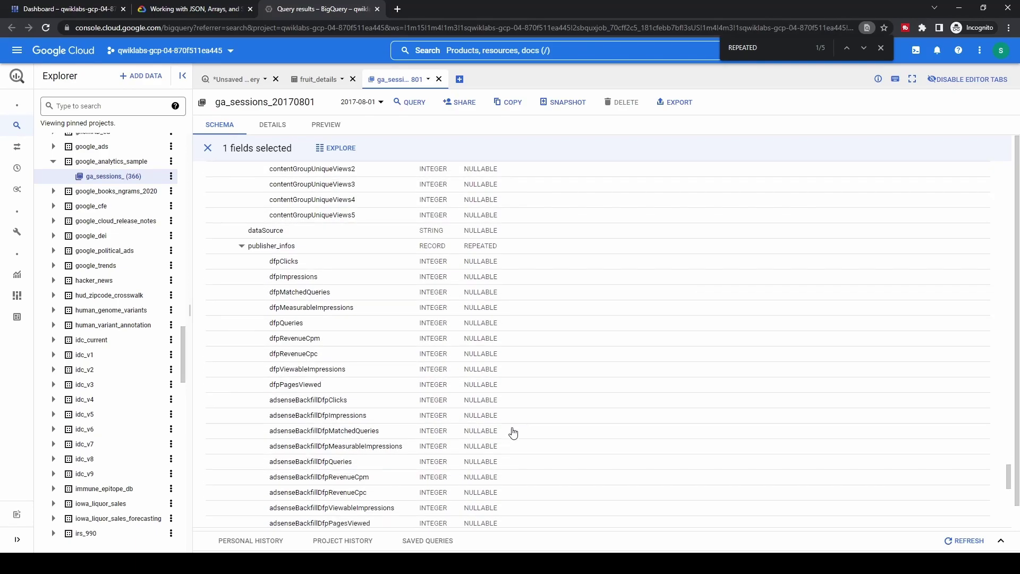
pyautogui.scroll(-8, 513, 432)
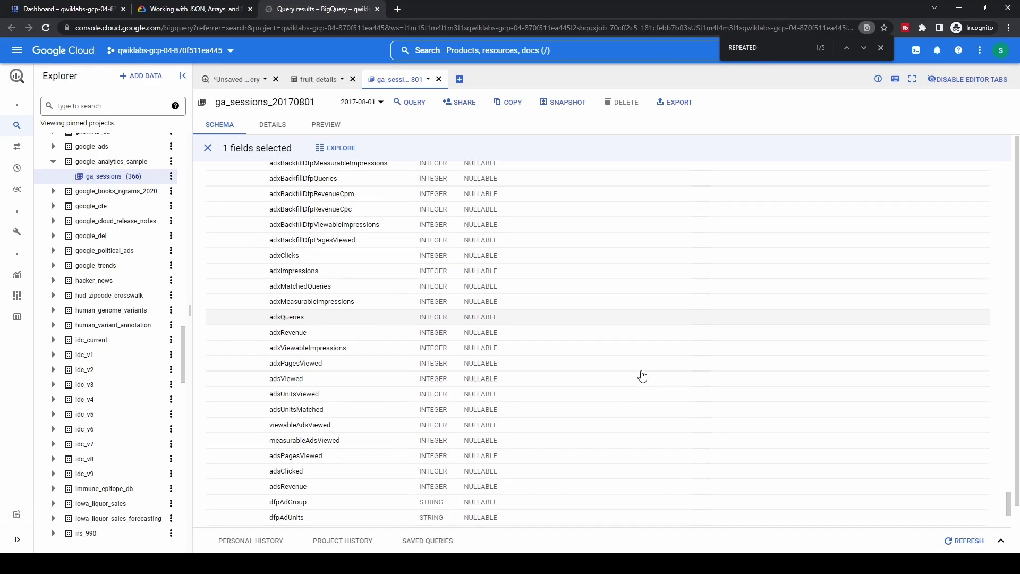
pyautogui.scroll(-3, 642, 376)
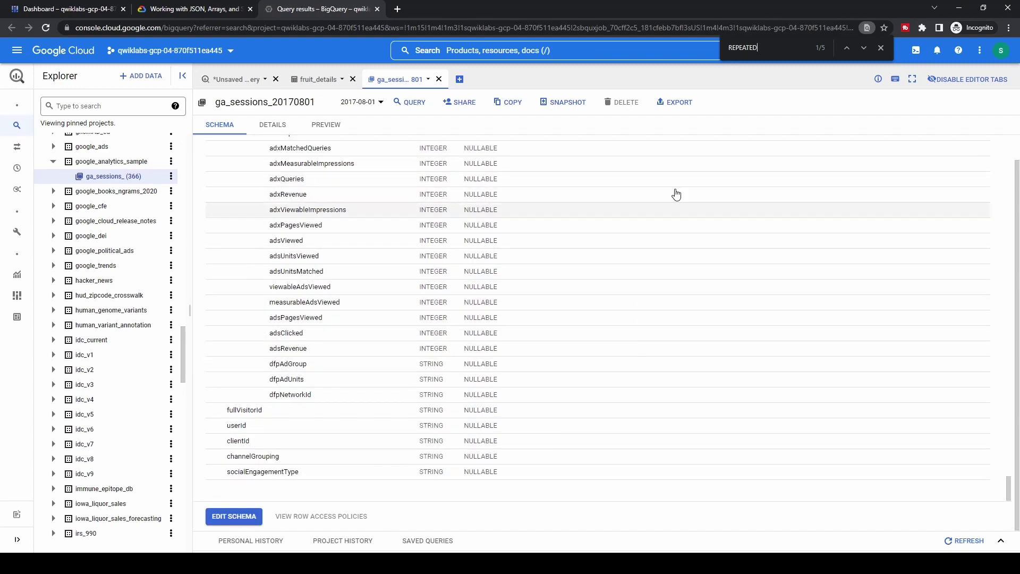
# Answer the lab's question on how many ARRAYs are in the dataset, submitting 5 first and 11 as the second attempt
pyautogui.click(179, 11)
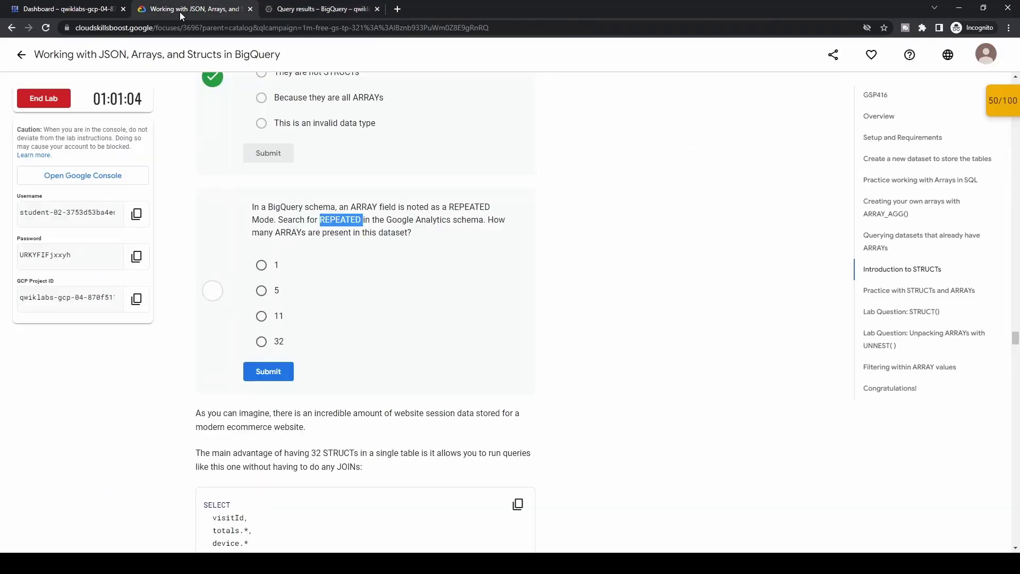
pyautogui.click(261, 291)
pyautogui.click(289, 371)
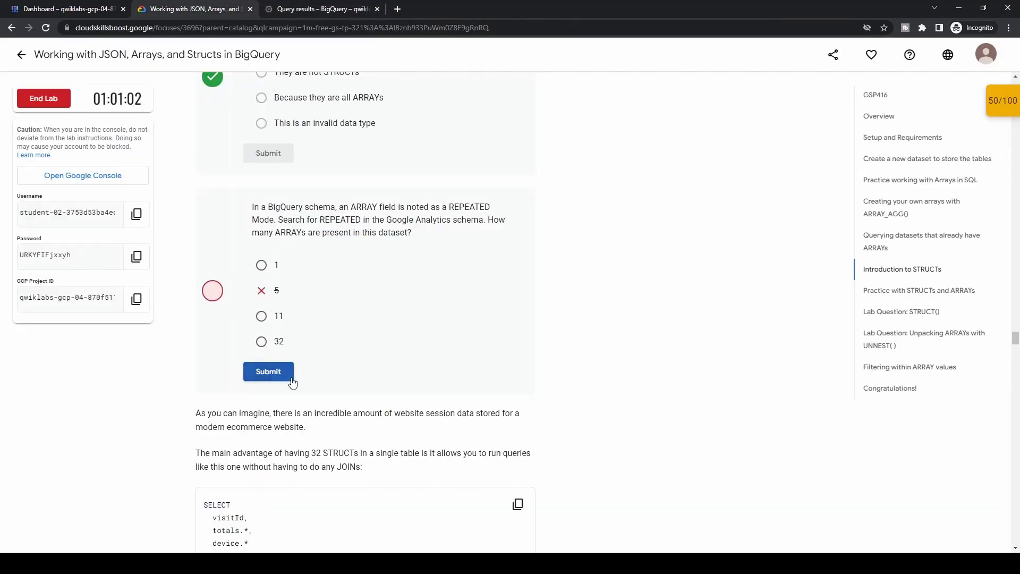
pyautogui.click(262, 316)
pyautogui.click(268, 372)
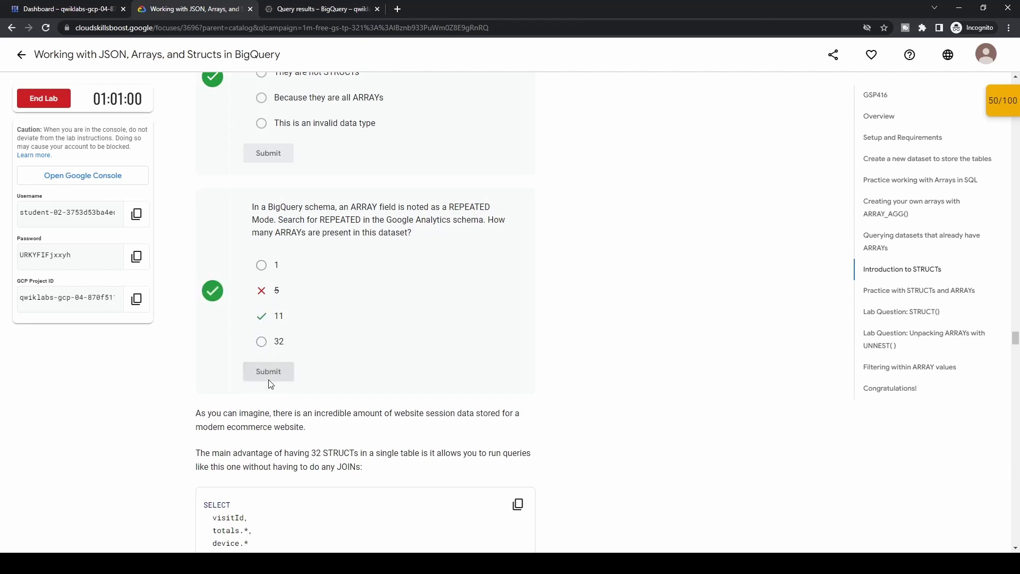
# Read the lab's example query on totals.* and device.* and the listed advantages of storing data as STRUCTs and ARRAYs
pyautogui.scroll(-3, 401, 374)
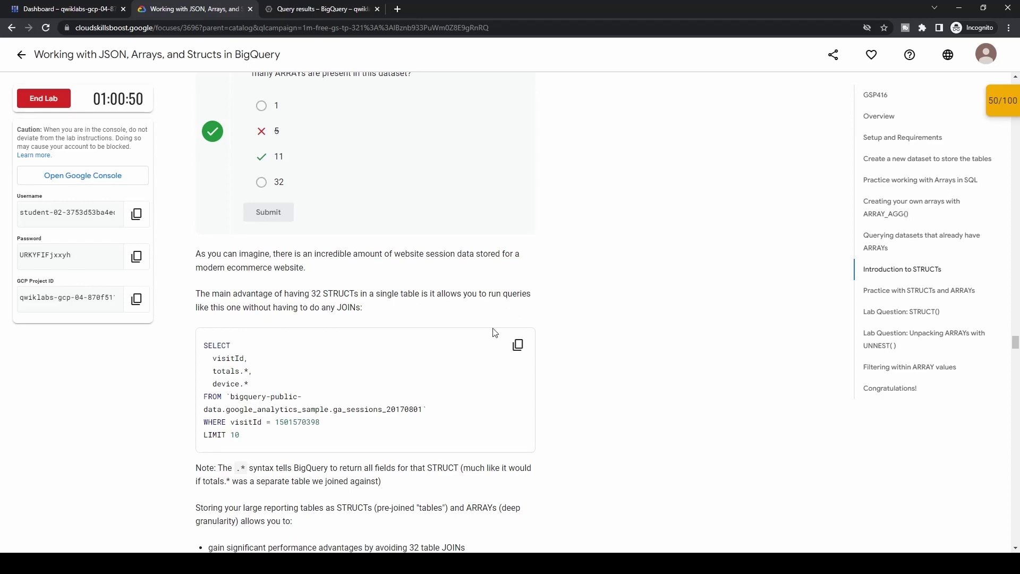
pyautogui.scroll(-2, 416, 364)
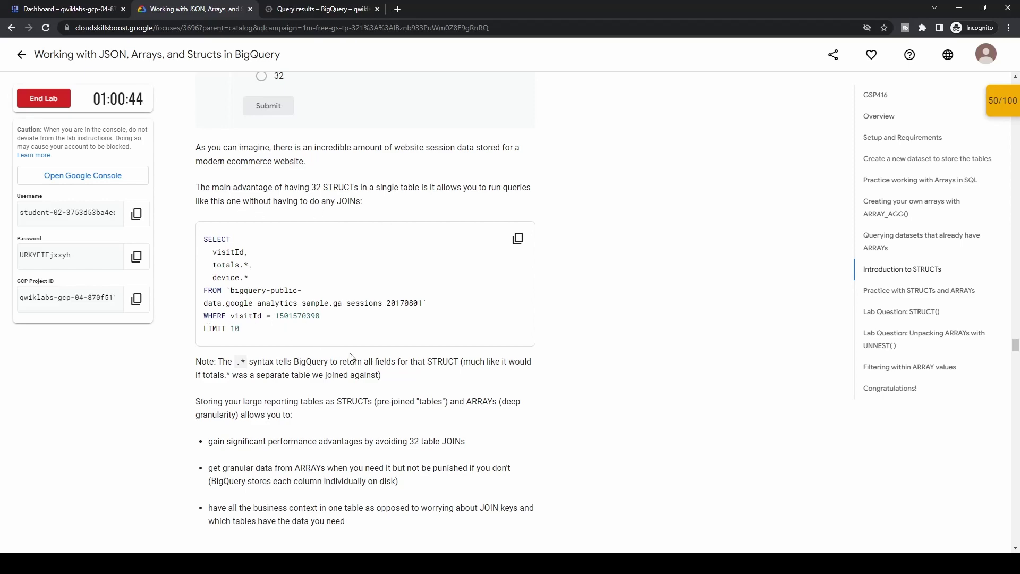
pyautogui.scroll(-2, 350, 357)
pyautogui.scroll(1, 348, 361)
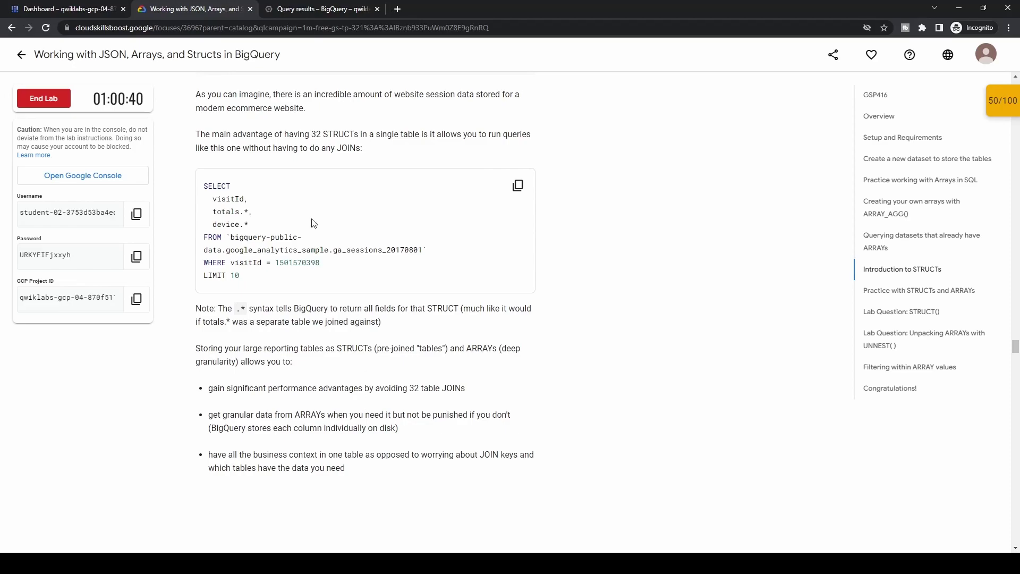
# Answer the lab's question on multiple split times within a single record with "Store each split time as an element in an ARRAY of splits"
pyautogui.scroll(-6, 413, 348)
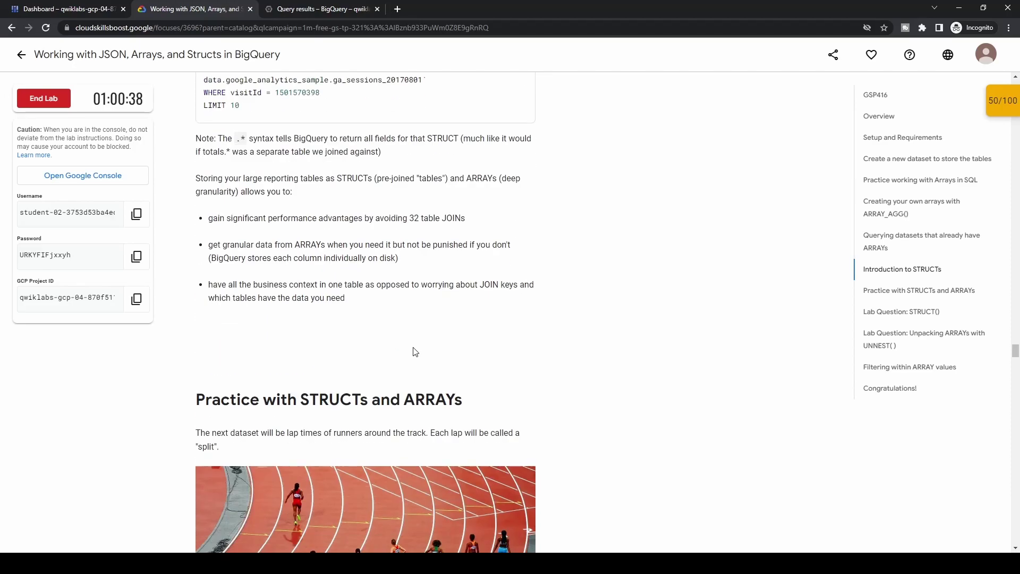
pyautogui.scroll(-6, 413, 348)
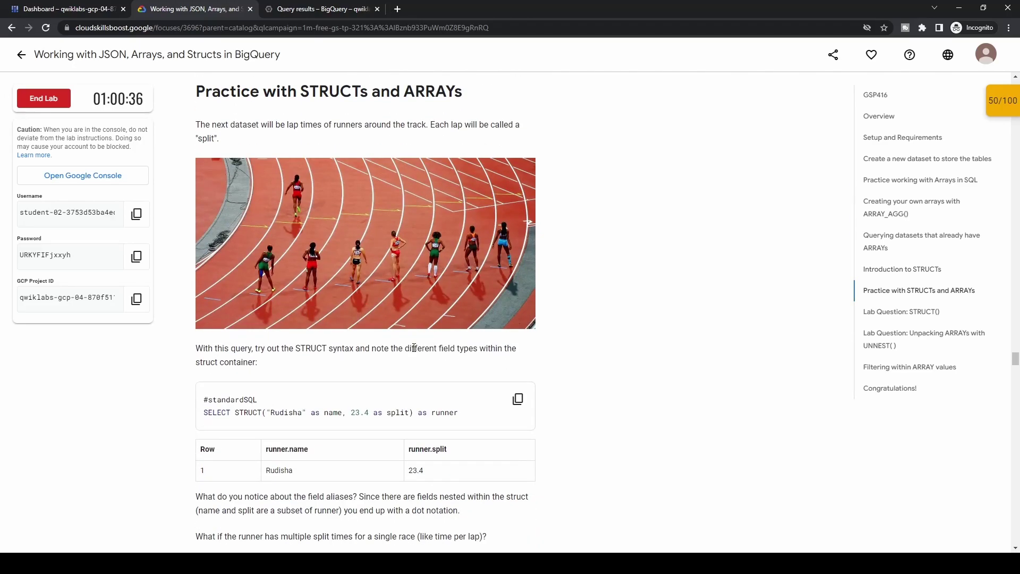
pyautogui.scroll(-1, 414, 348)
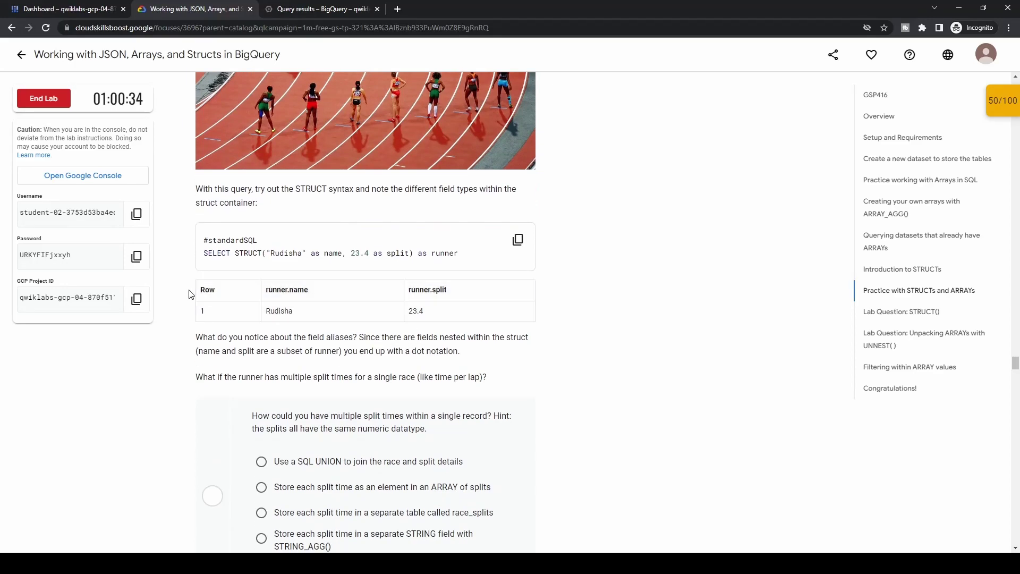
pyautogui.scroll(-1, 365, 331)
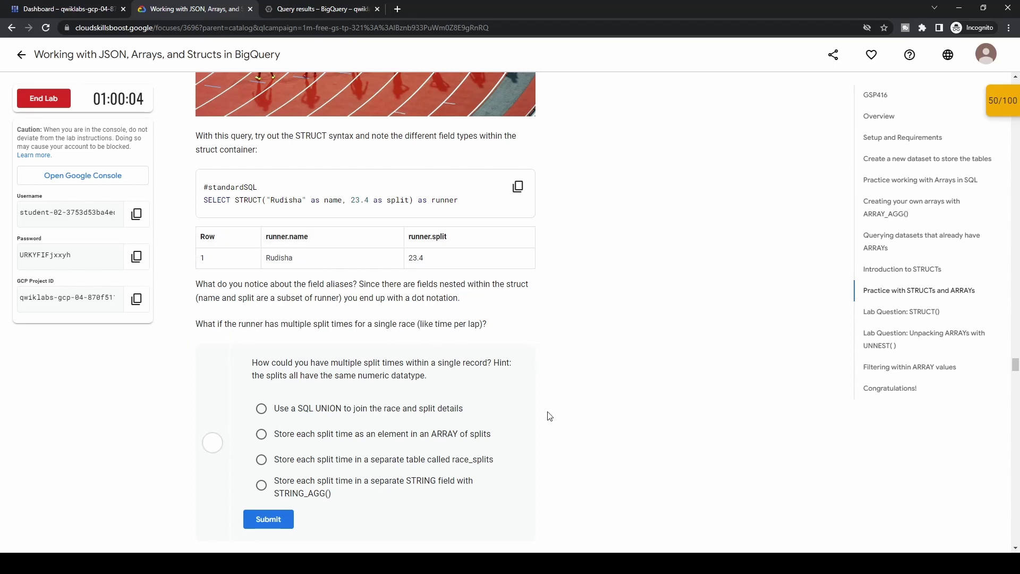
pyautogui.click(307, 438)
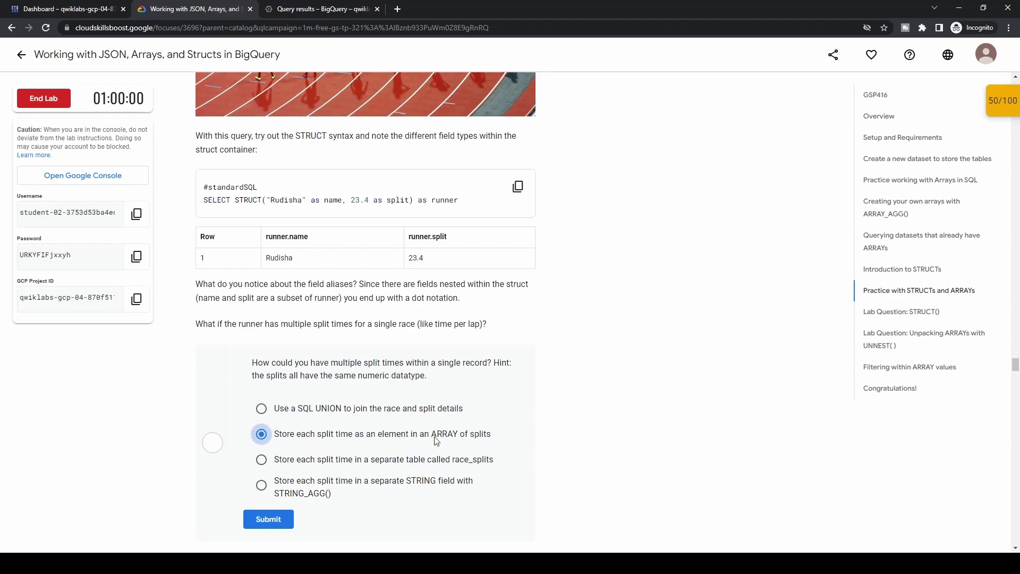
pyautogui.click(285, 523)
# Read the lab's STRUCT query with an array of splits, the recap, and the instructions for ingesting JSON data into the race_results table
pyautogui.scroll(-2, 476, 418)
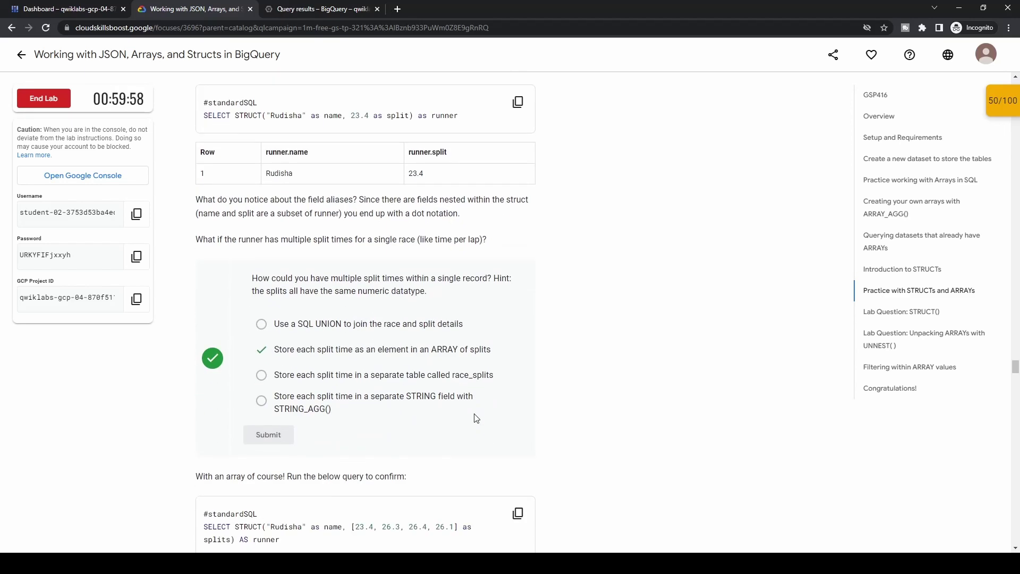
pyautogui.scroll(-1, 476, 418)
pyautogui.moveTo(247, 402); pyautogui.dragTo(385, 402)
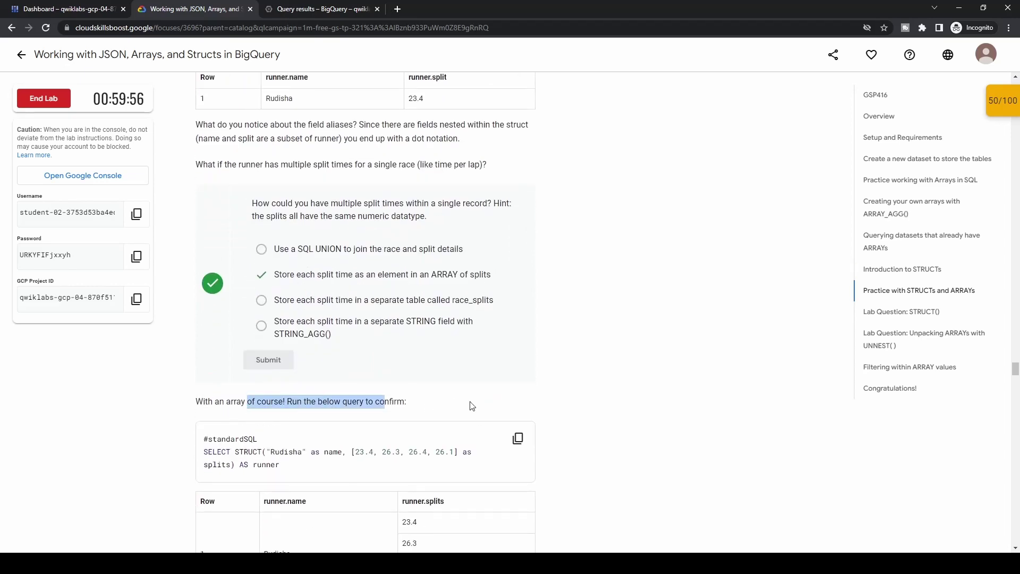
pyautogui.scroll(-5, 471, 405)
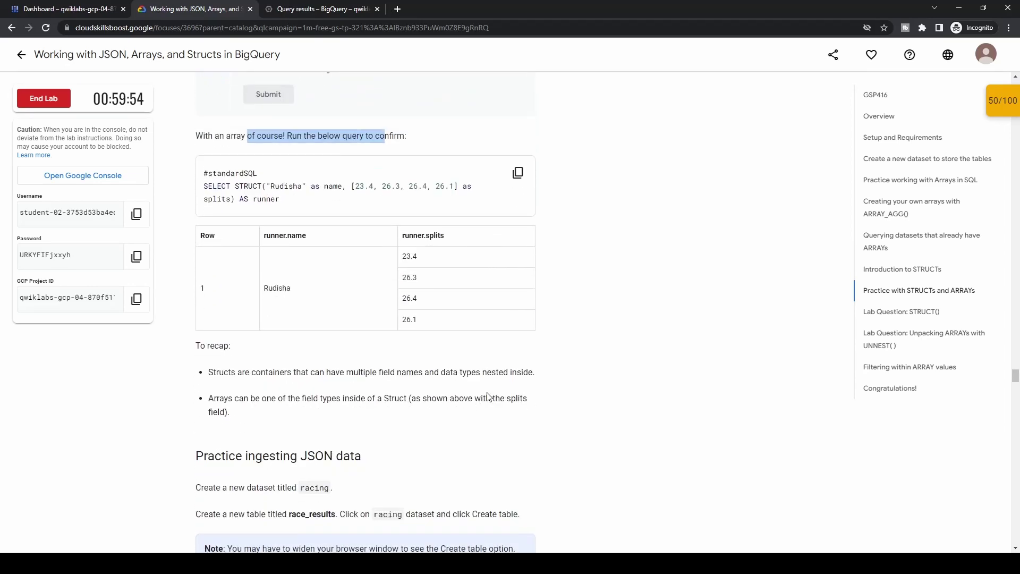
pyautogui.click(487, 393)
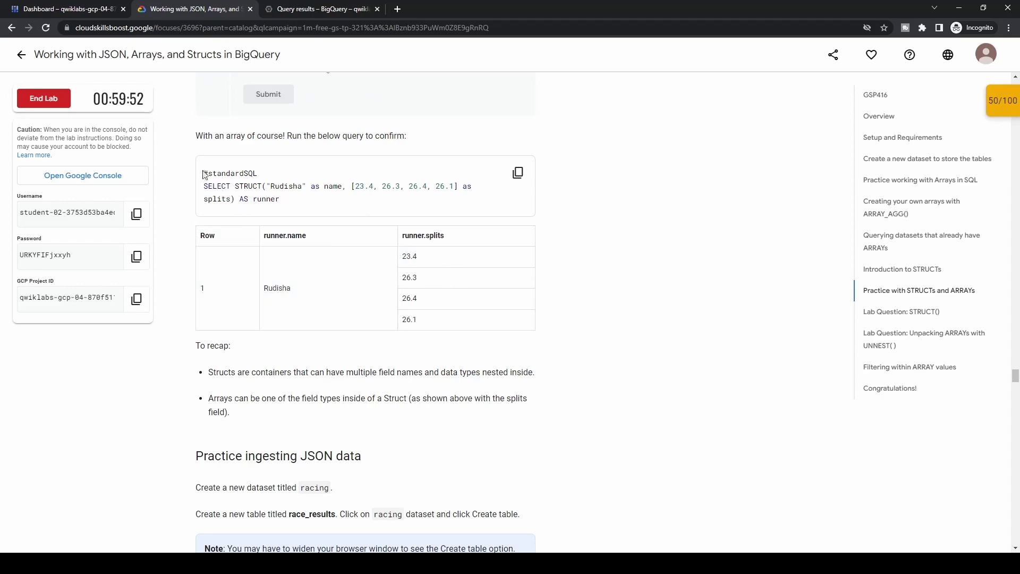
pyautogui.scroll(-6, 443, 388)
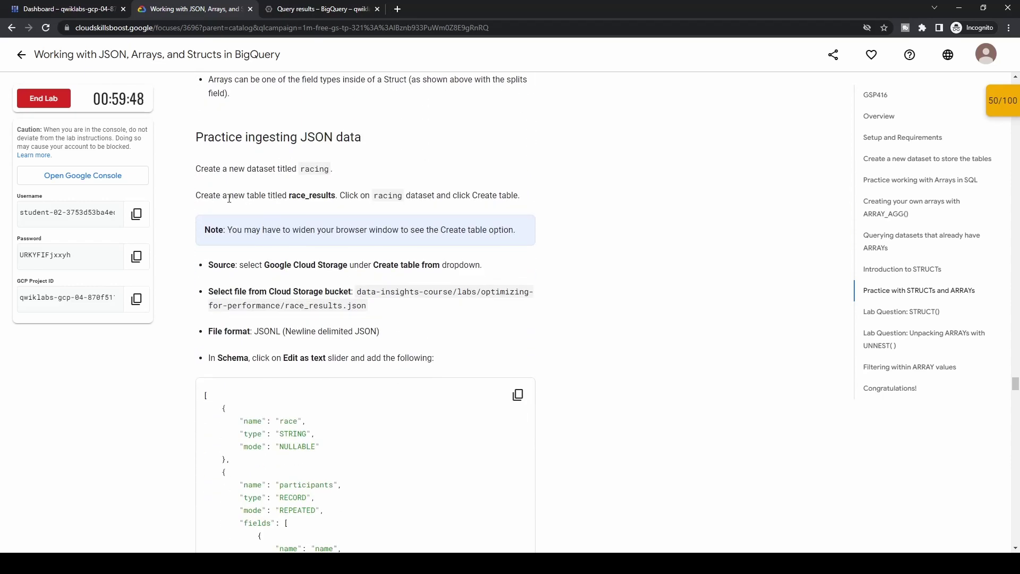
pyautogui.doubleClick(320, 197)
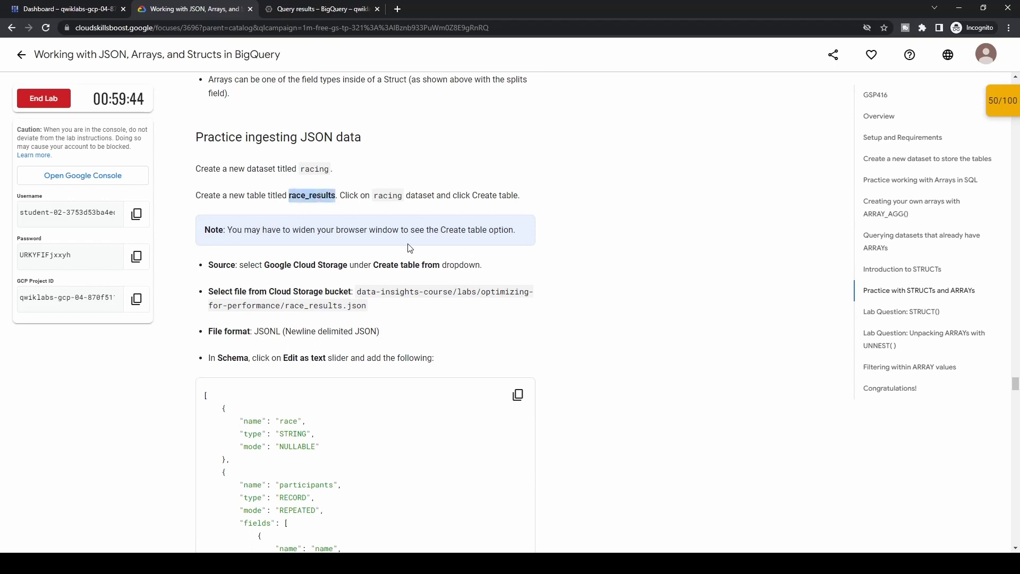
# Take the dataset name racing from the lab instructions and start creating a new dataset under the lab project in BigQuery
pyautogui.doubleClick(317, 170)
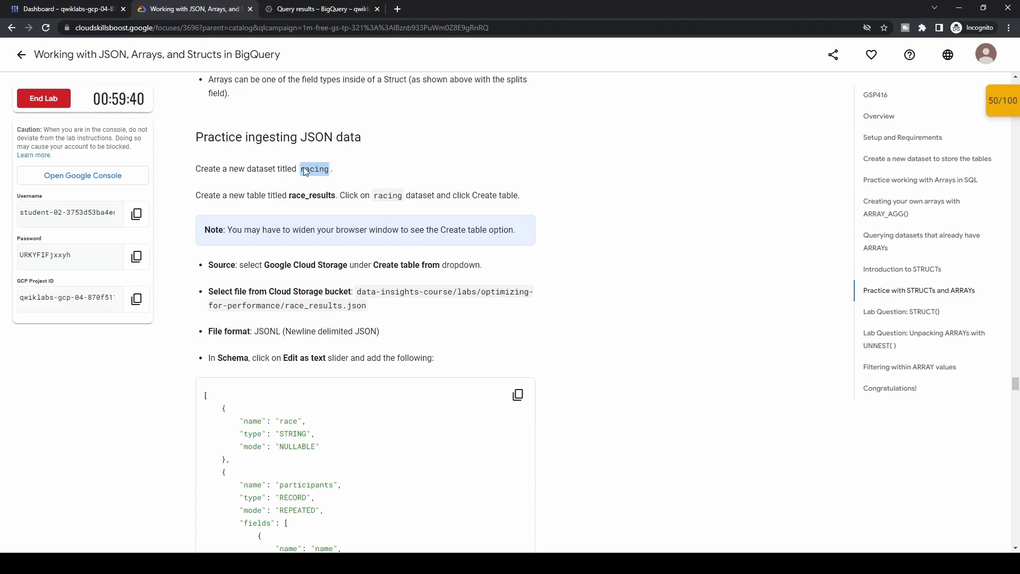
pyautogui.click(299, 11)
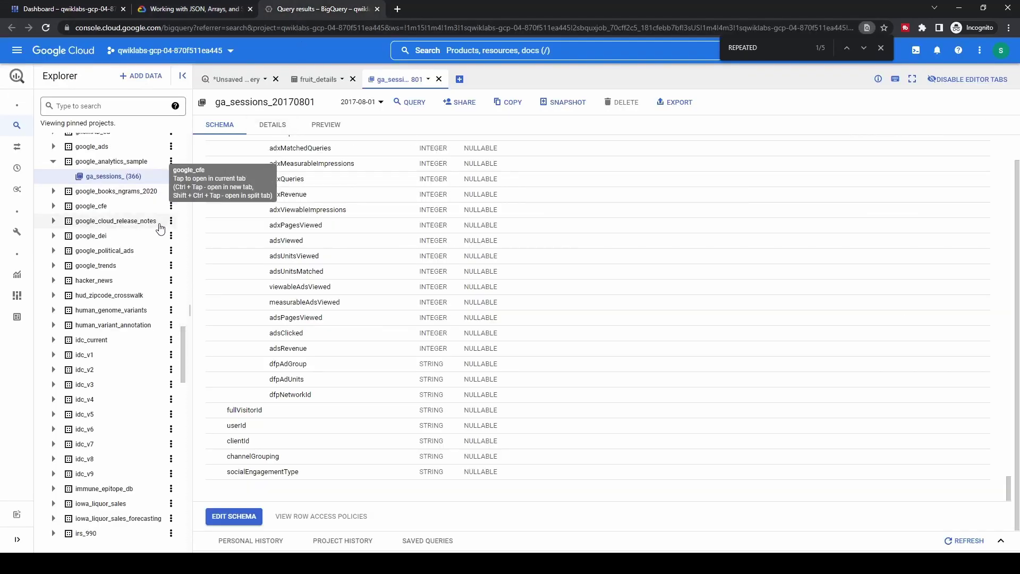
pyautogui.moveTo(185, 354); pyautogui.dragTo(177, 153)
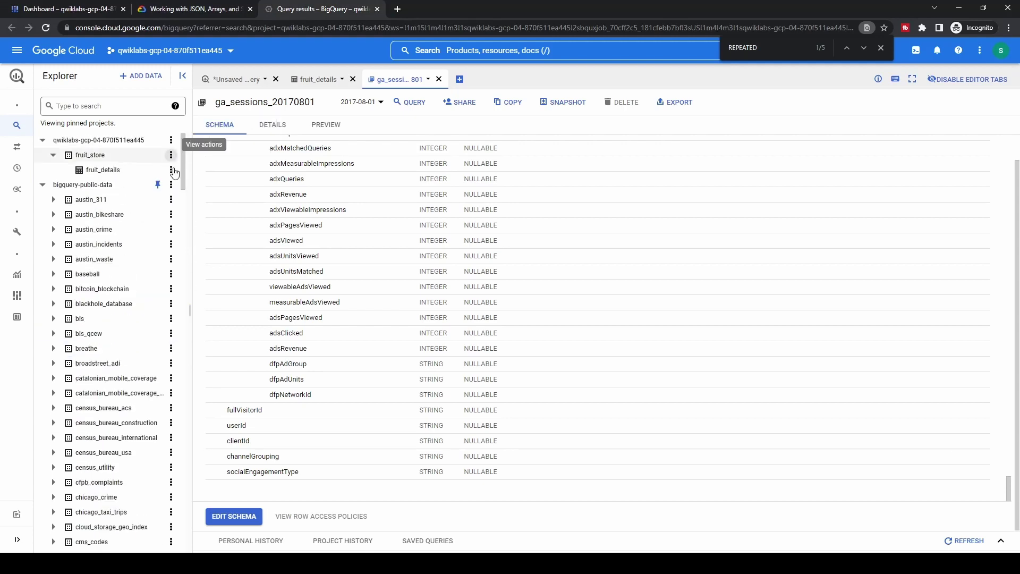
pyautogui.click(170, 141)
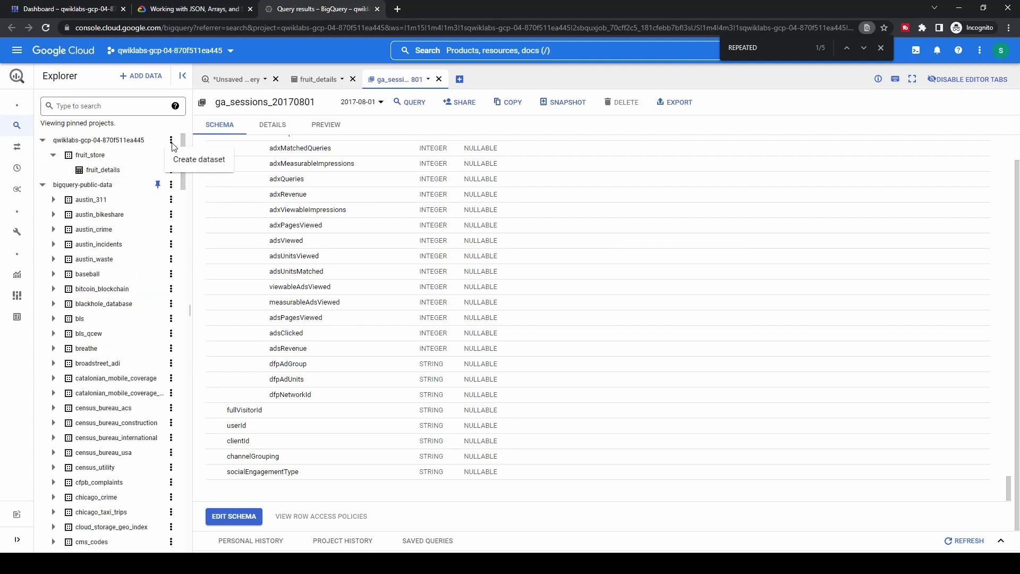
pyautogui.click(212, 159)
pyautogui.click(779, 120)
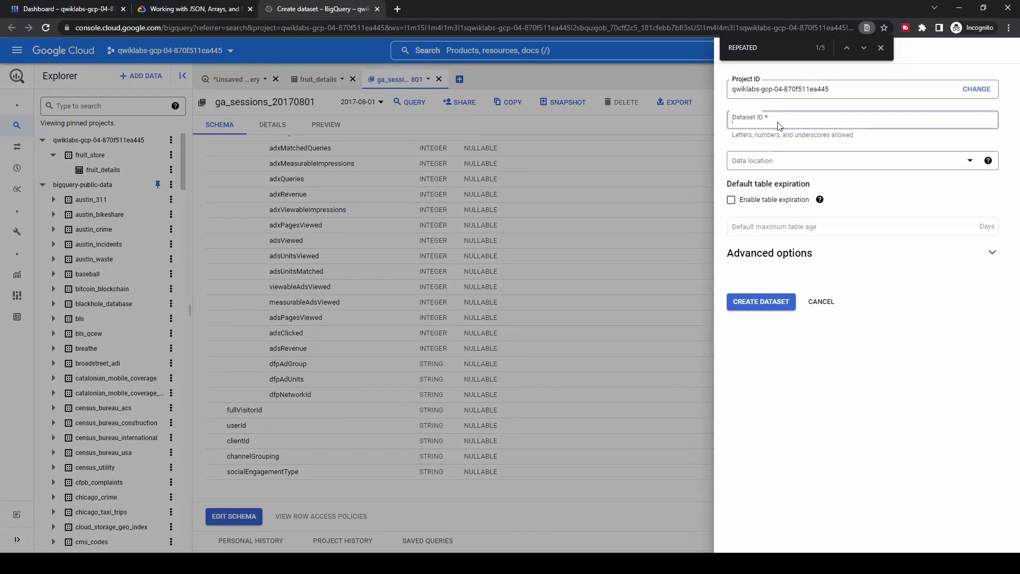